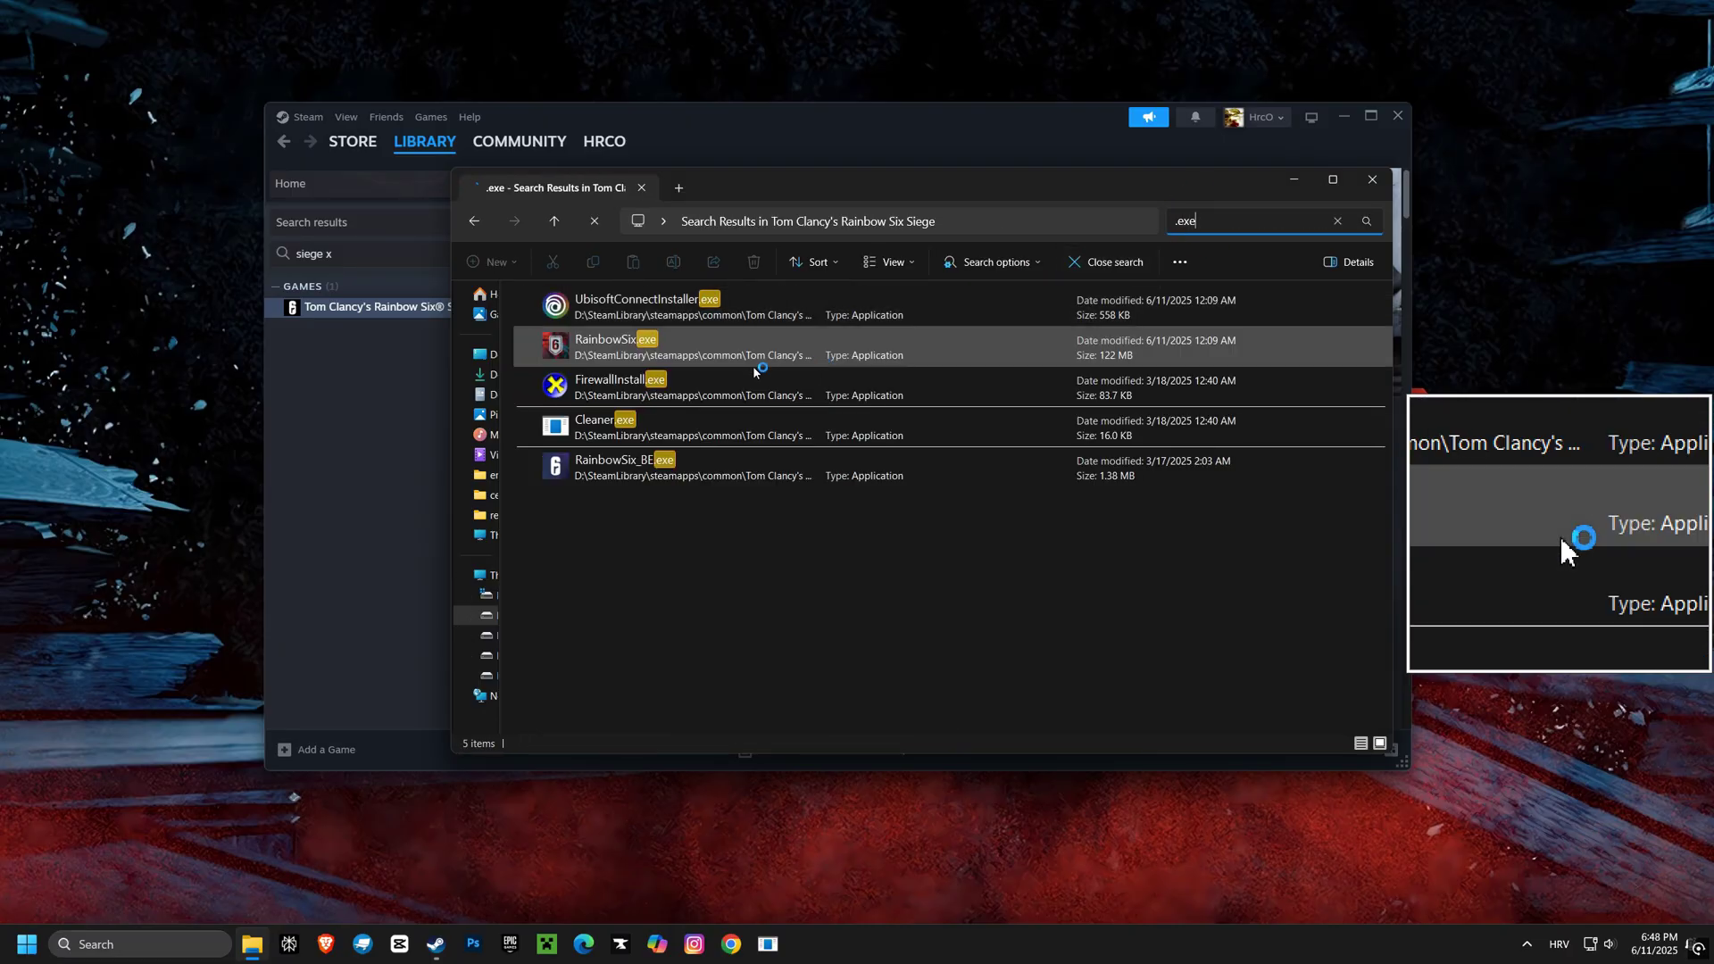
Step: Open the all-users compatibility settings of RainbowSix.exe and disable fullscreen optimizations
{"action": "right_click", "coordinate": [600, 354]}
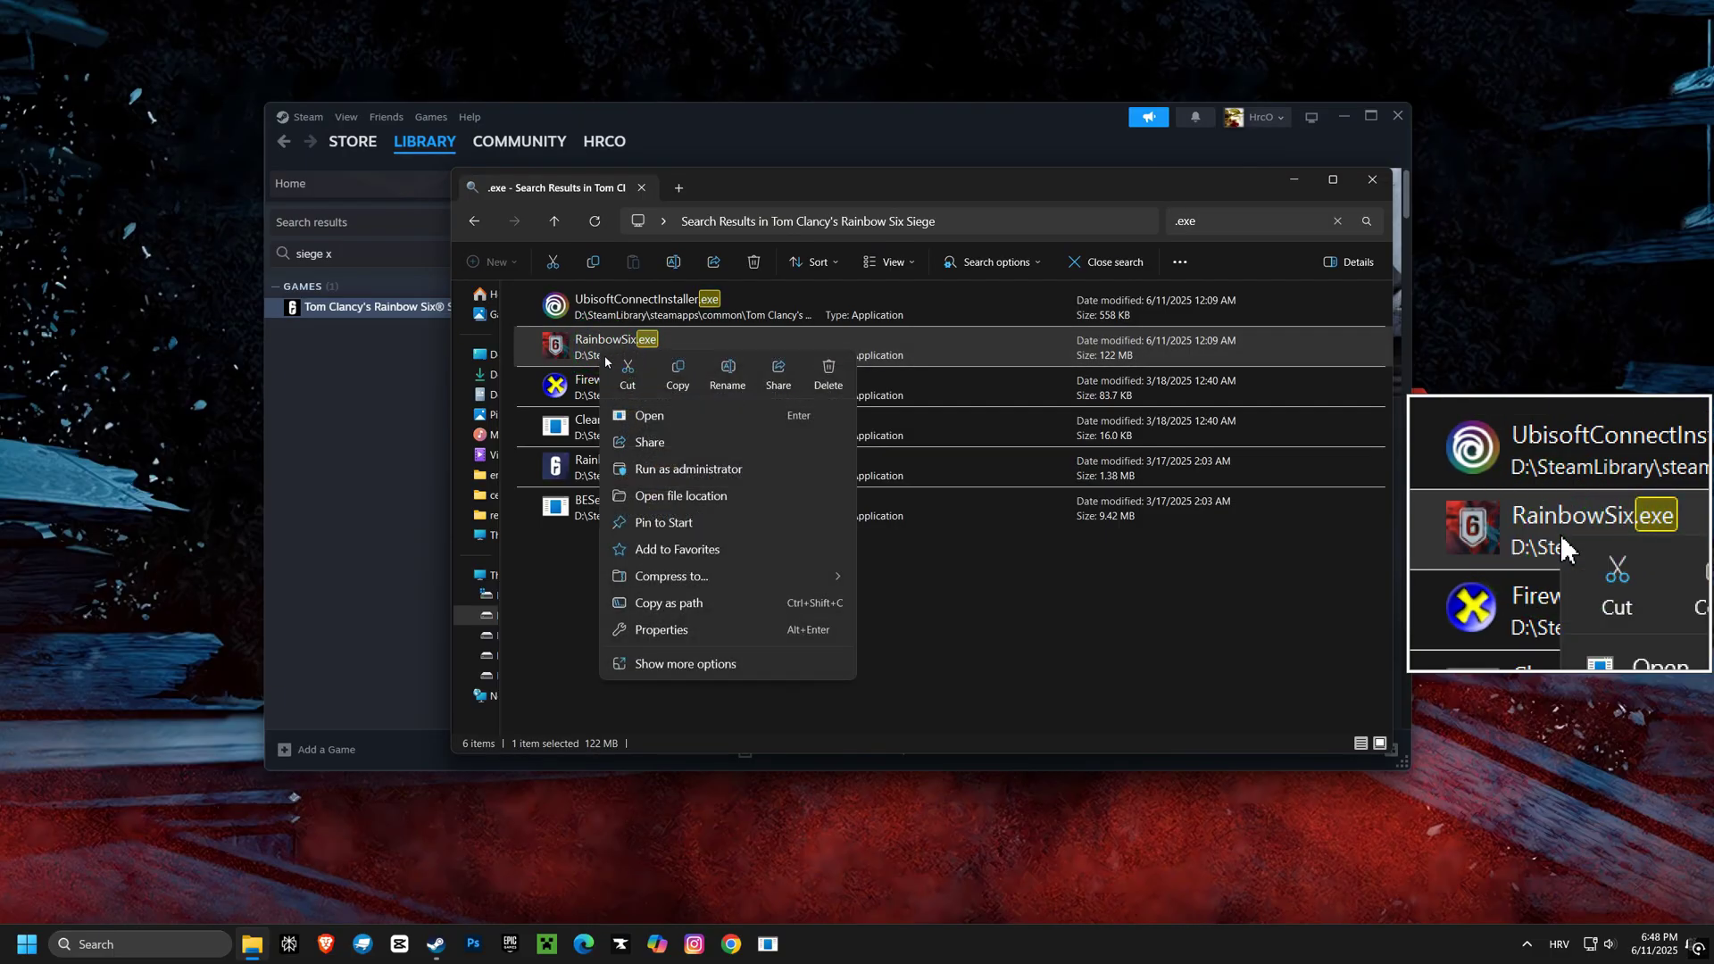
{"action": "left_click", "coordinate": [662, 629]}
{"action": "left_click", "coordinate": [771, 408]}
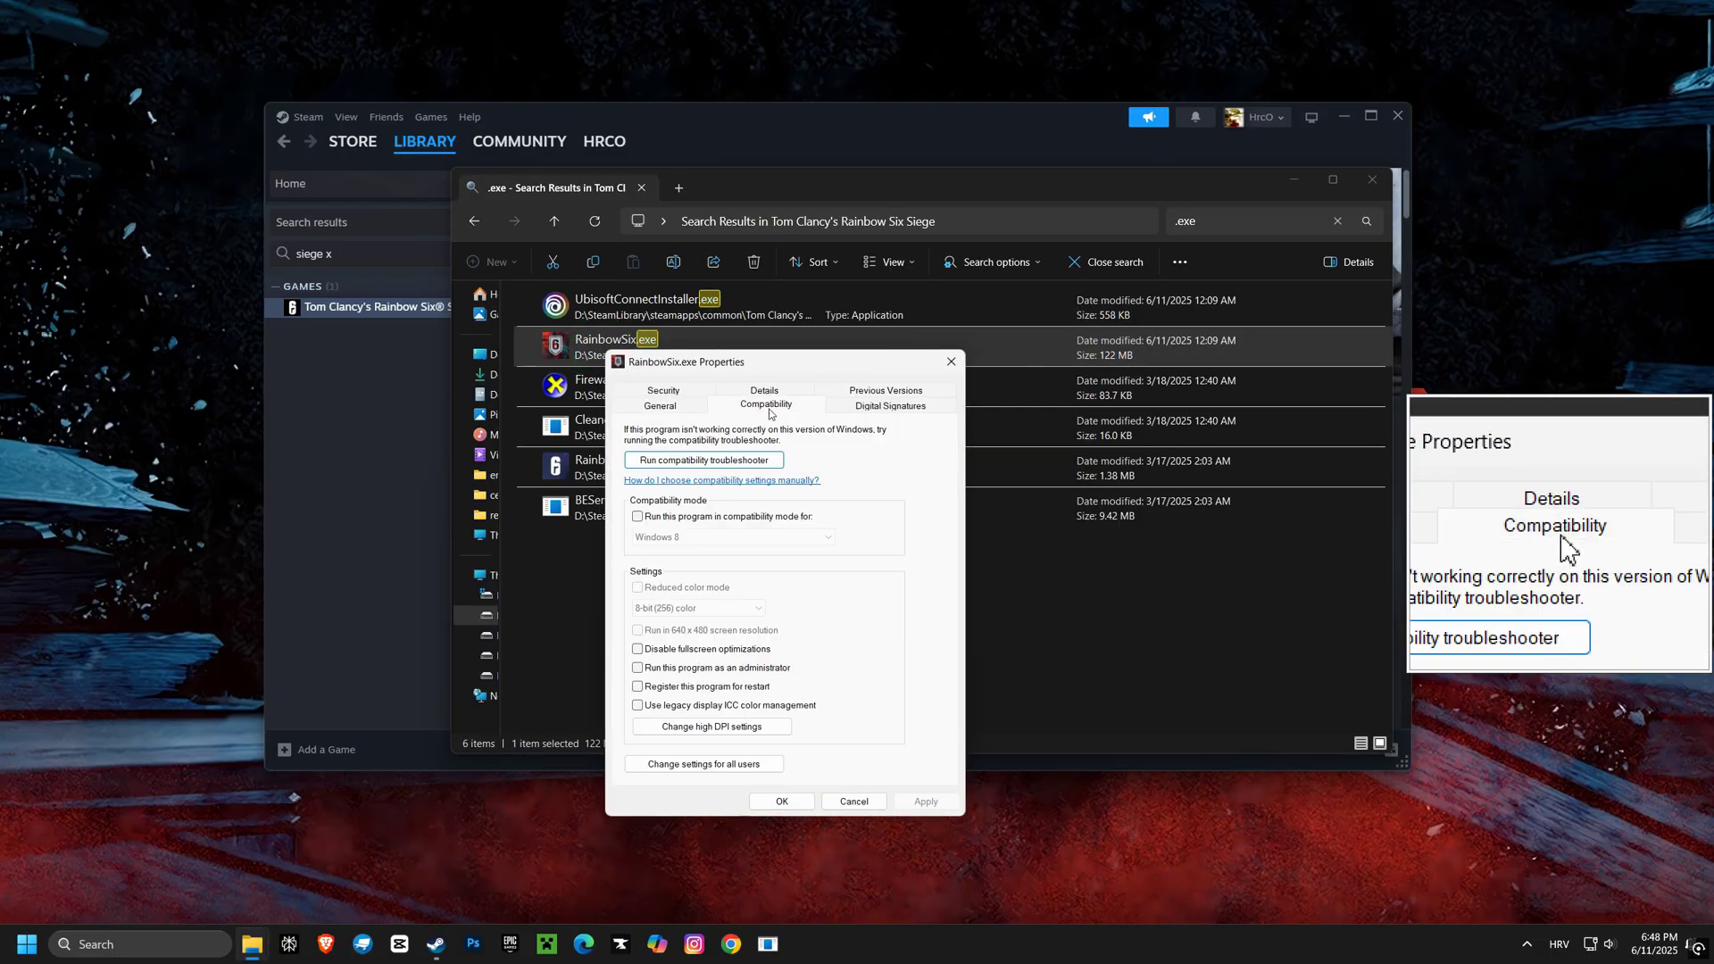
{"action": "left_click", "coordinate": [669, 763]}
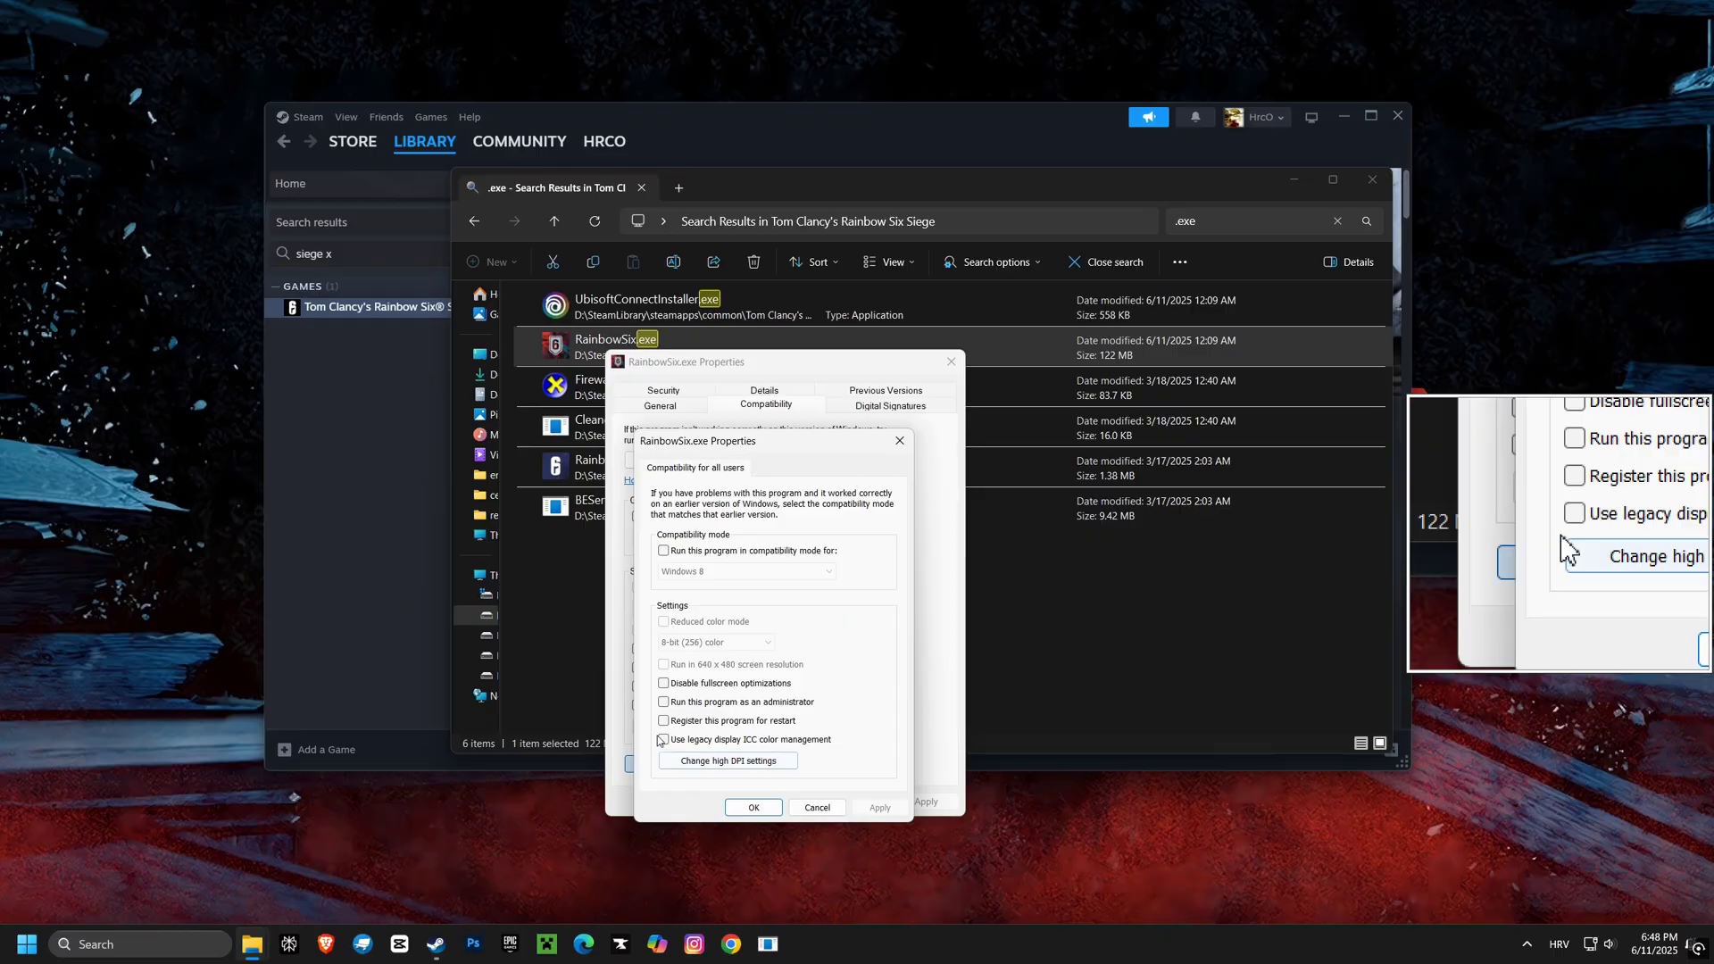
{"action": "left_click", "coordinate": [714, 761]}
Step: Override RainbowSix.exe's high DPI scaling behavior with scaling performed by Application, and apply the compatibility changes
{"action": "left_click", "coordinate": [708, 759]}
{"action": "left_click_drag", "start_coordinate": [785, 519], "coordinate": [1043, 475]}
{"action": "left_click", "coordinate": [1026, 737]}
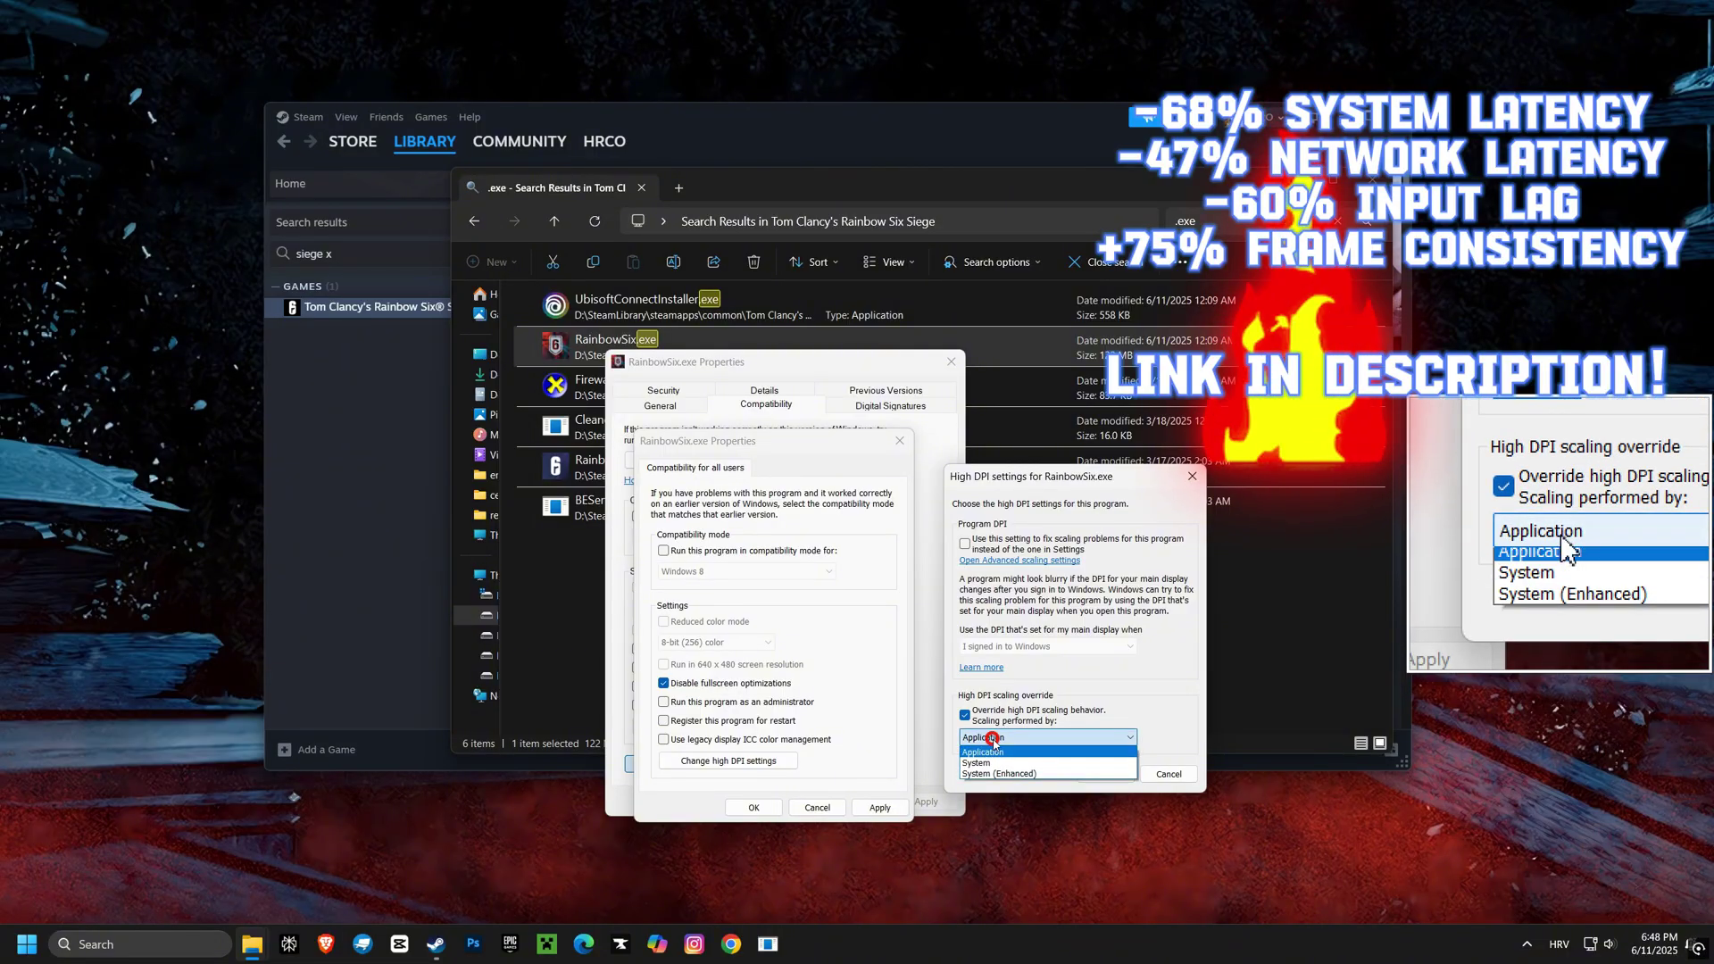
{"action": "left_click", "coordinate": [986, 753]}
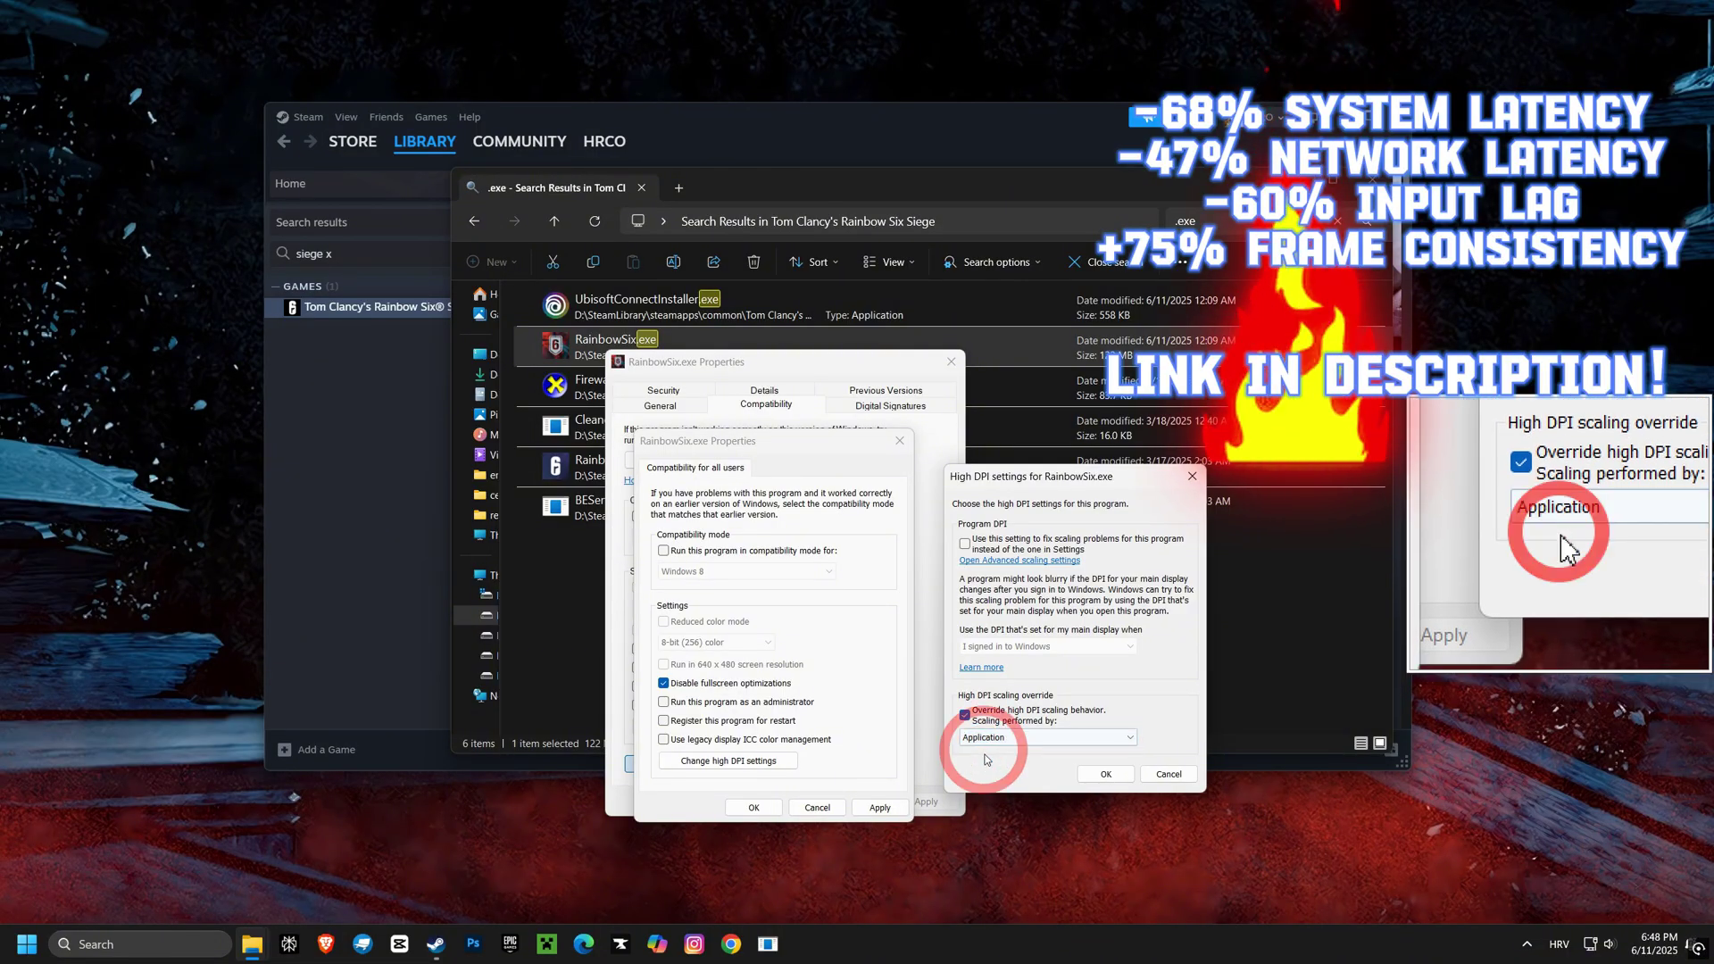
{"action": "left_click", "coordinate": [1098, 775]}
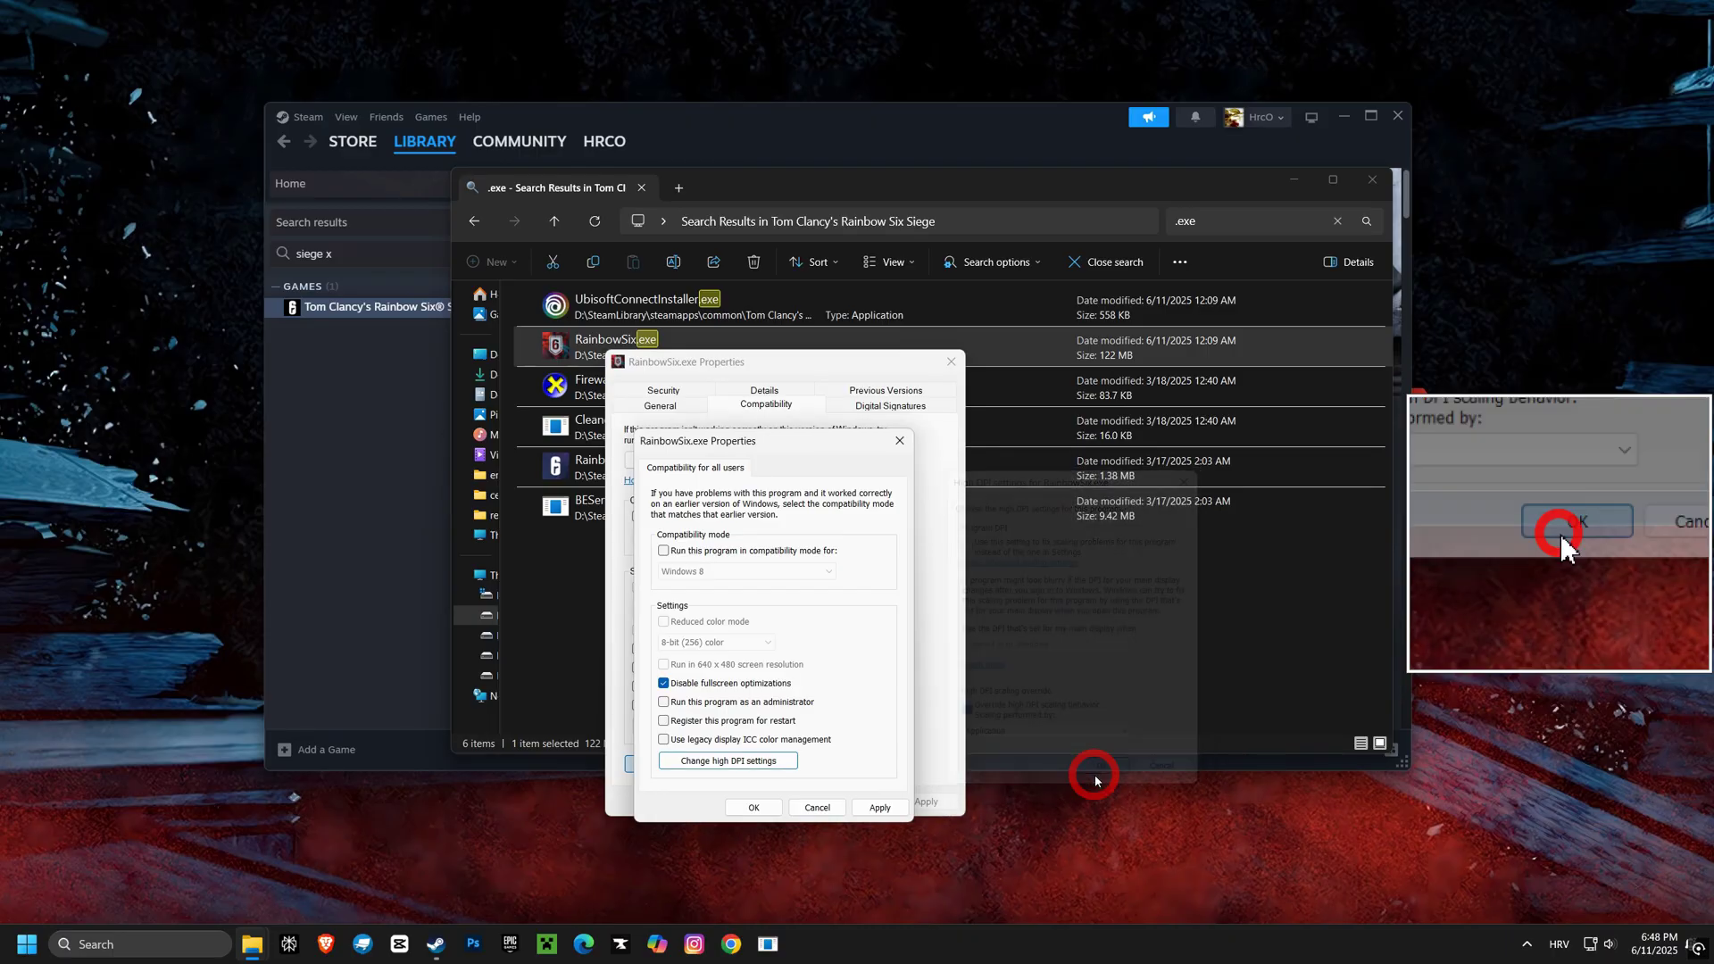
{"action": "left_click", "coordinate": [893, 807]}
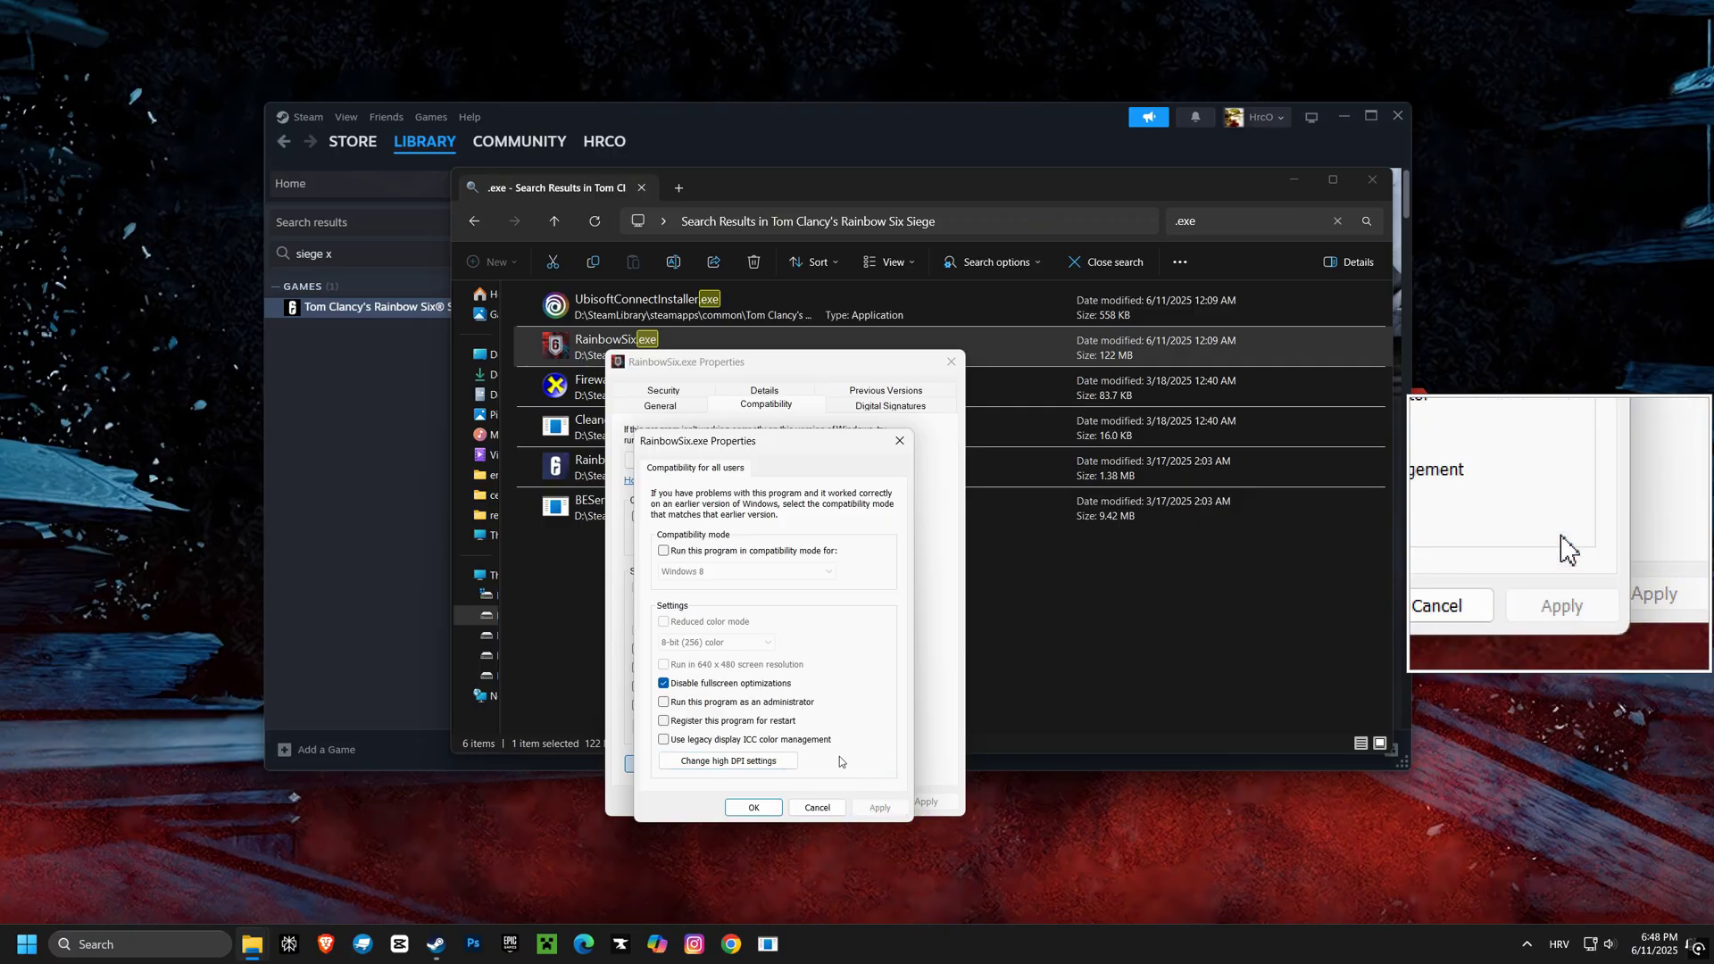
{"action": "left_click", "coordinate": [769, 808]}
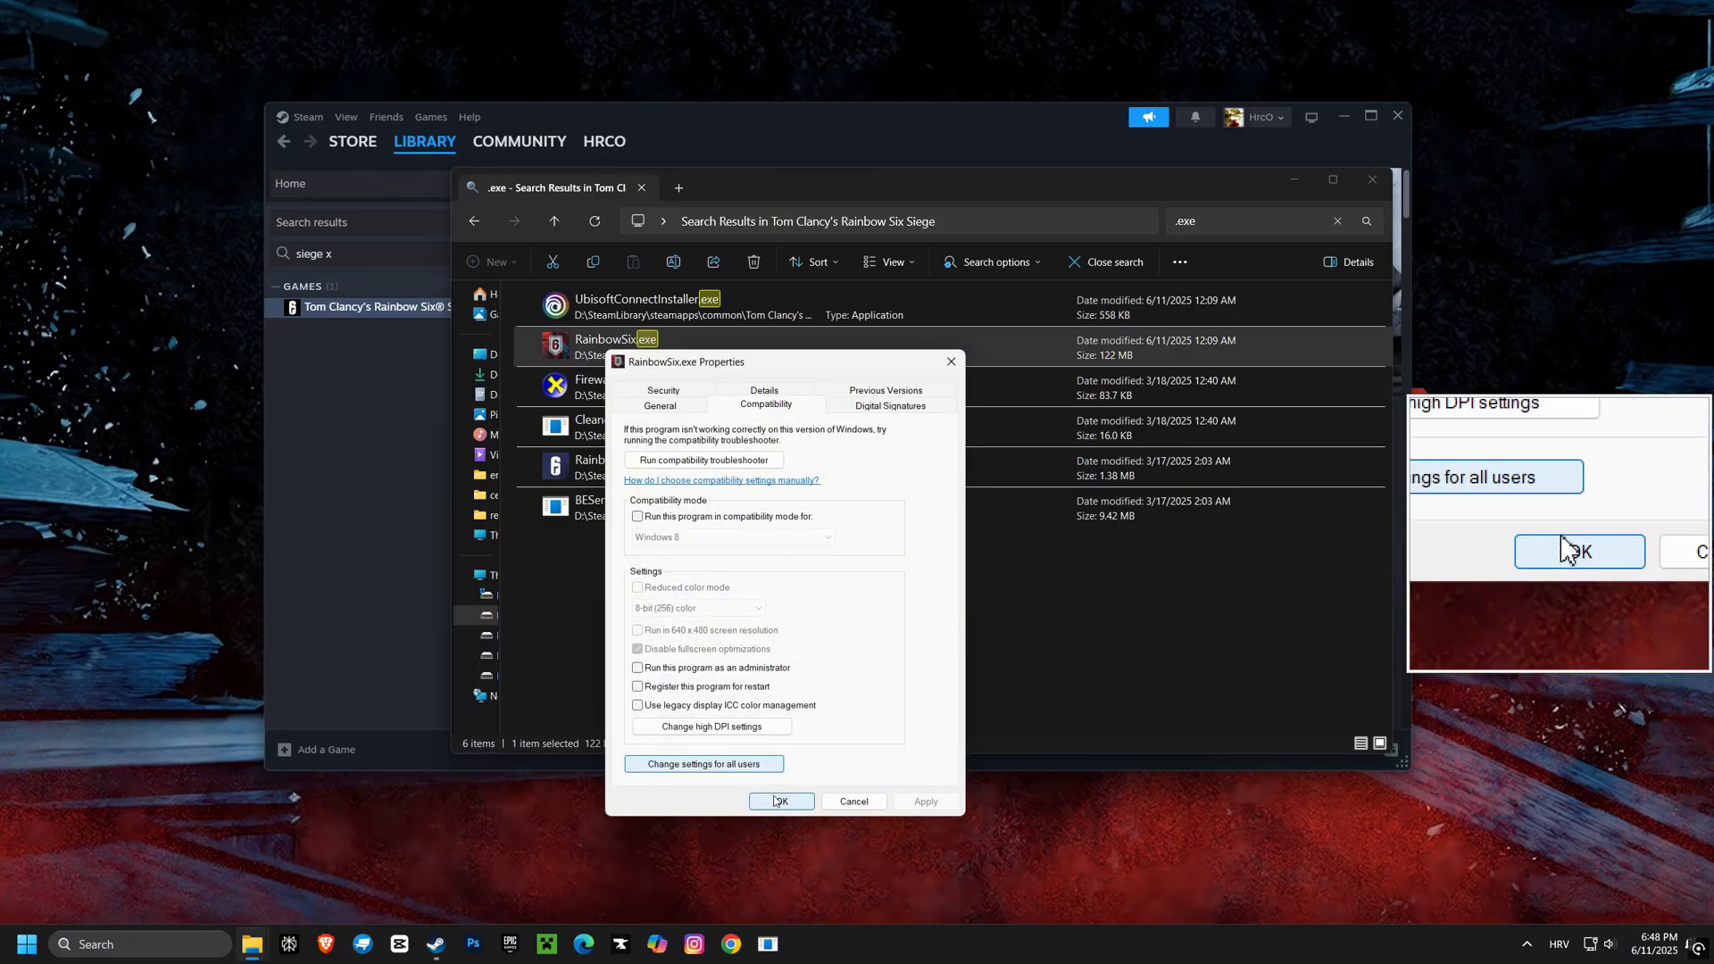
{"action": "left_click", "coordinate": [782, 802]}
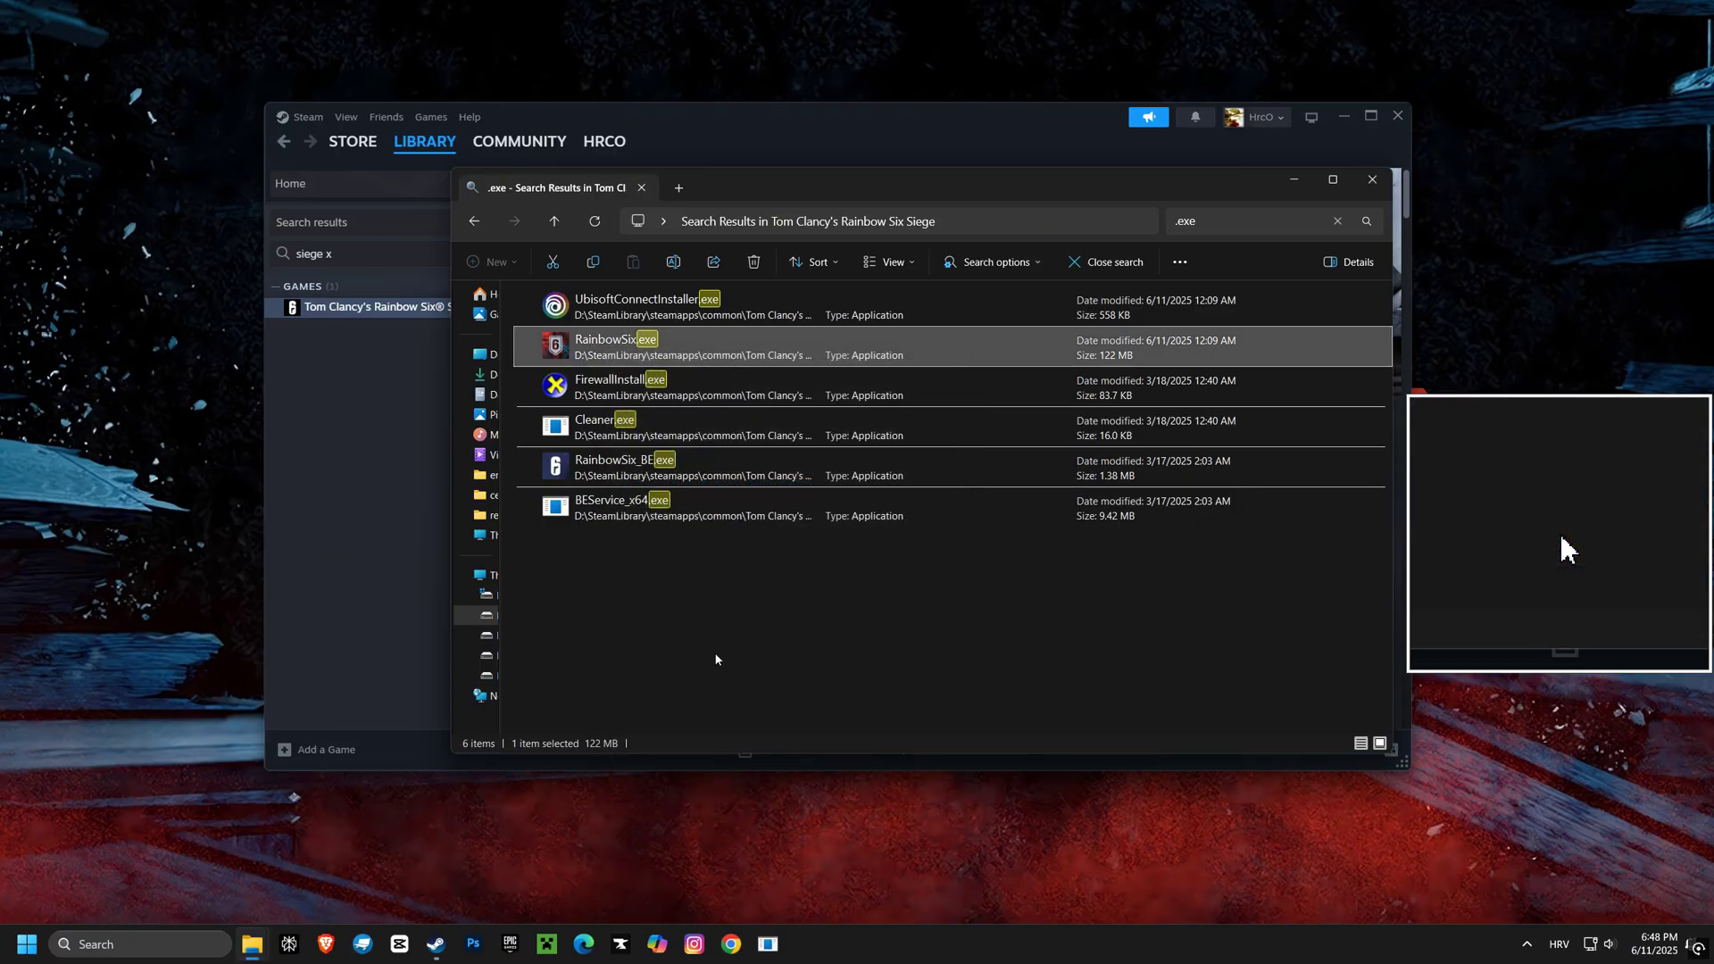
Step: Open the all-users compatibility settings of RainbowSix_BE.exe and disable fullscreen optimizations
{"action": "left_click", "coordinate": [608, 473]}
{"action": "right_click", "coordinate": [609, 473]}
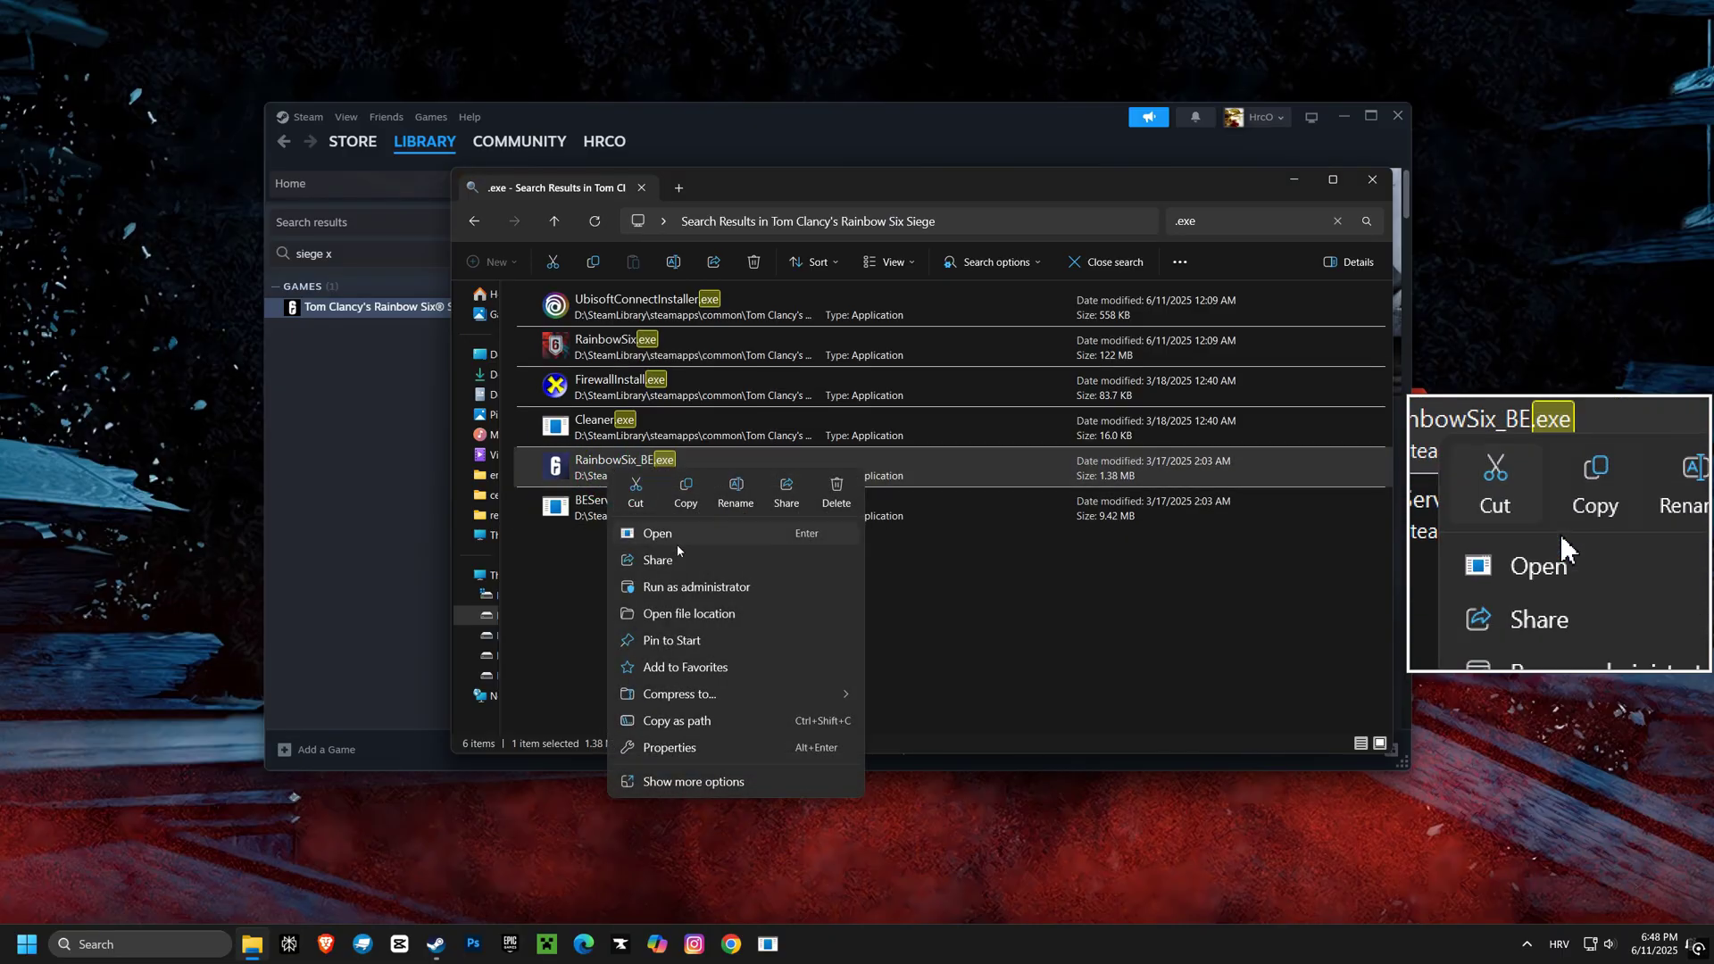
{"action": "left_click", "coordinate": [683, 748]}
{"action": "left_click", "coordinate": [762, 506]}
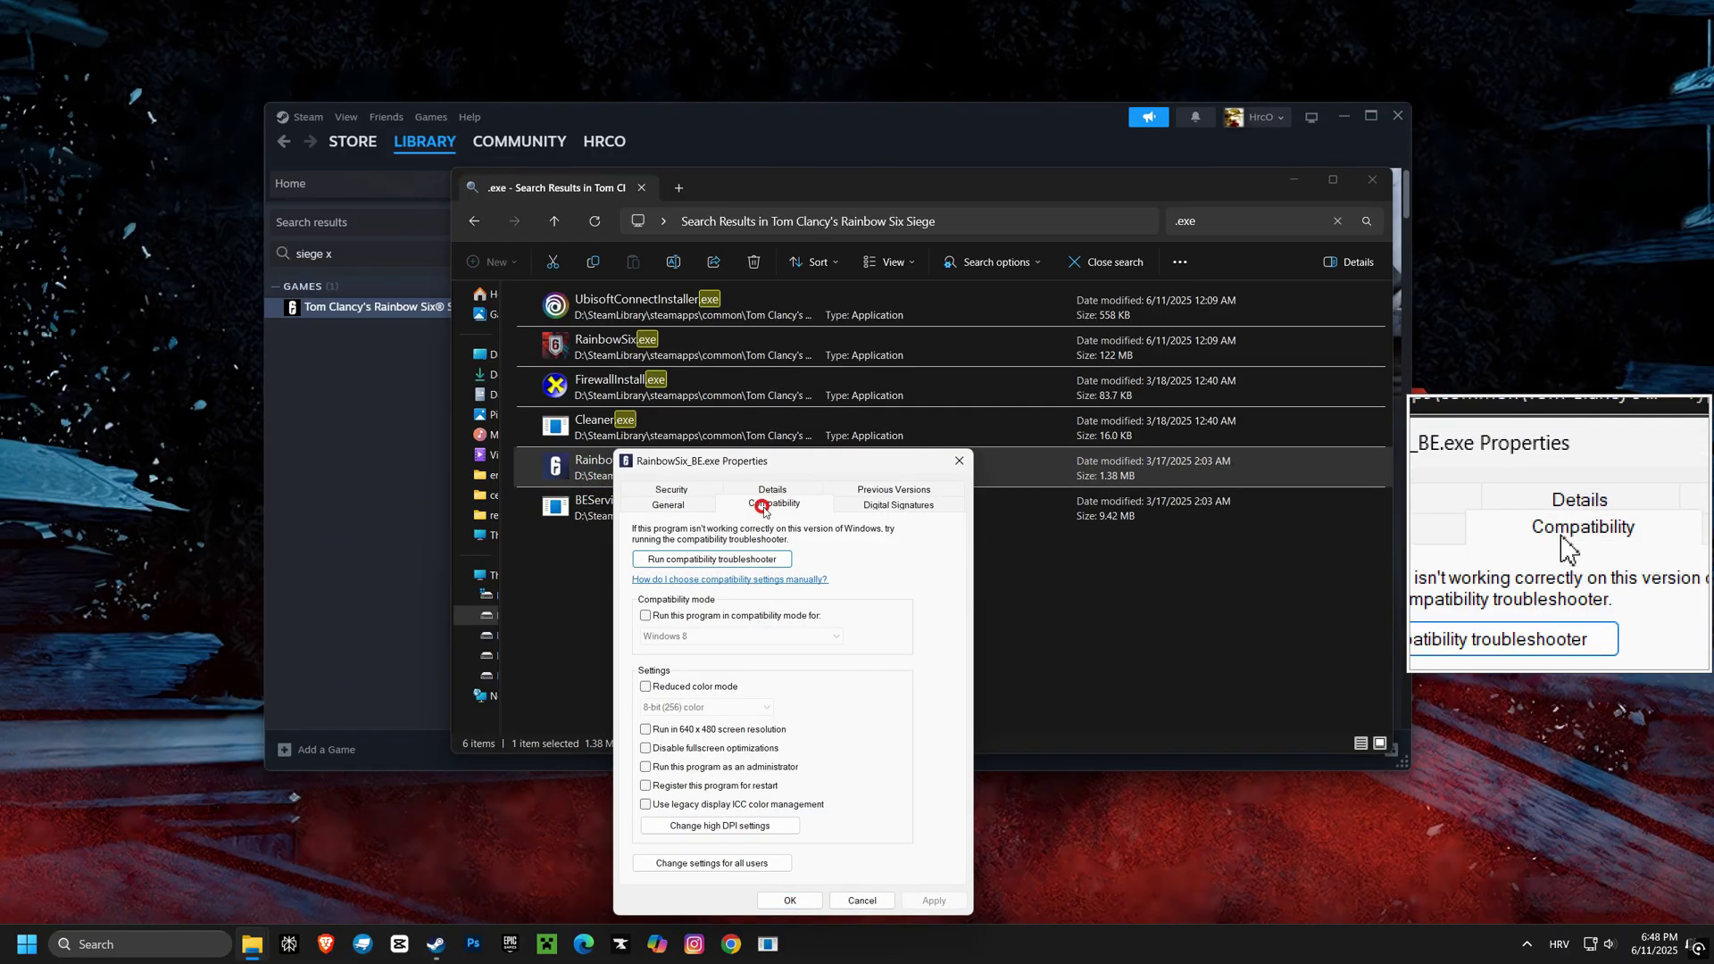
{"action": "left_click", "coordinate": [701, 861]}
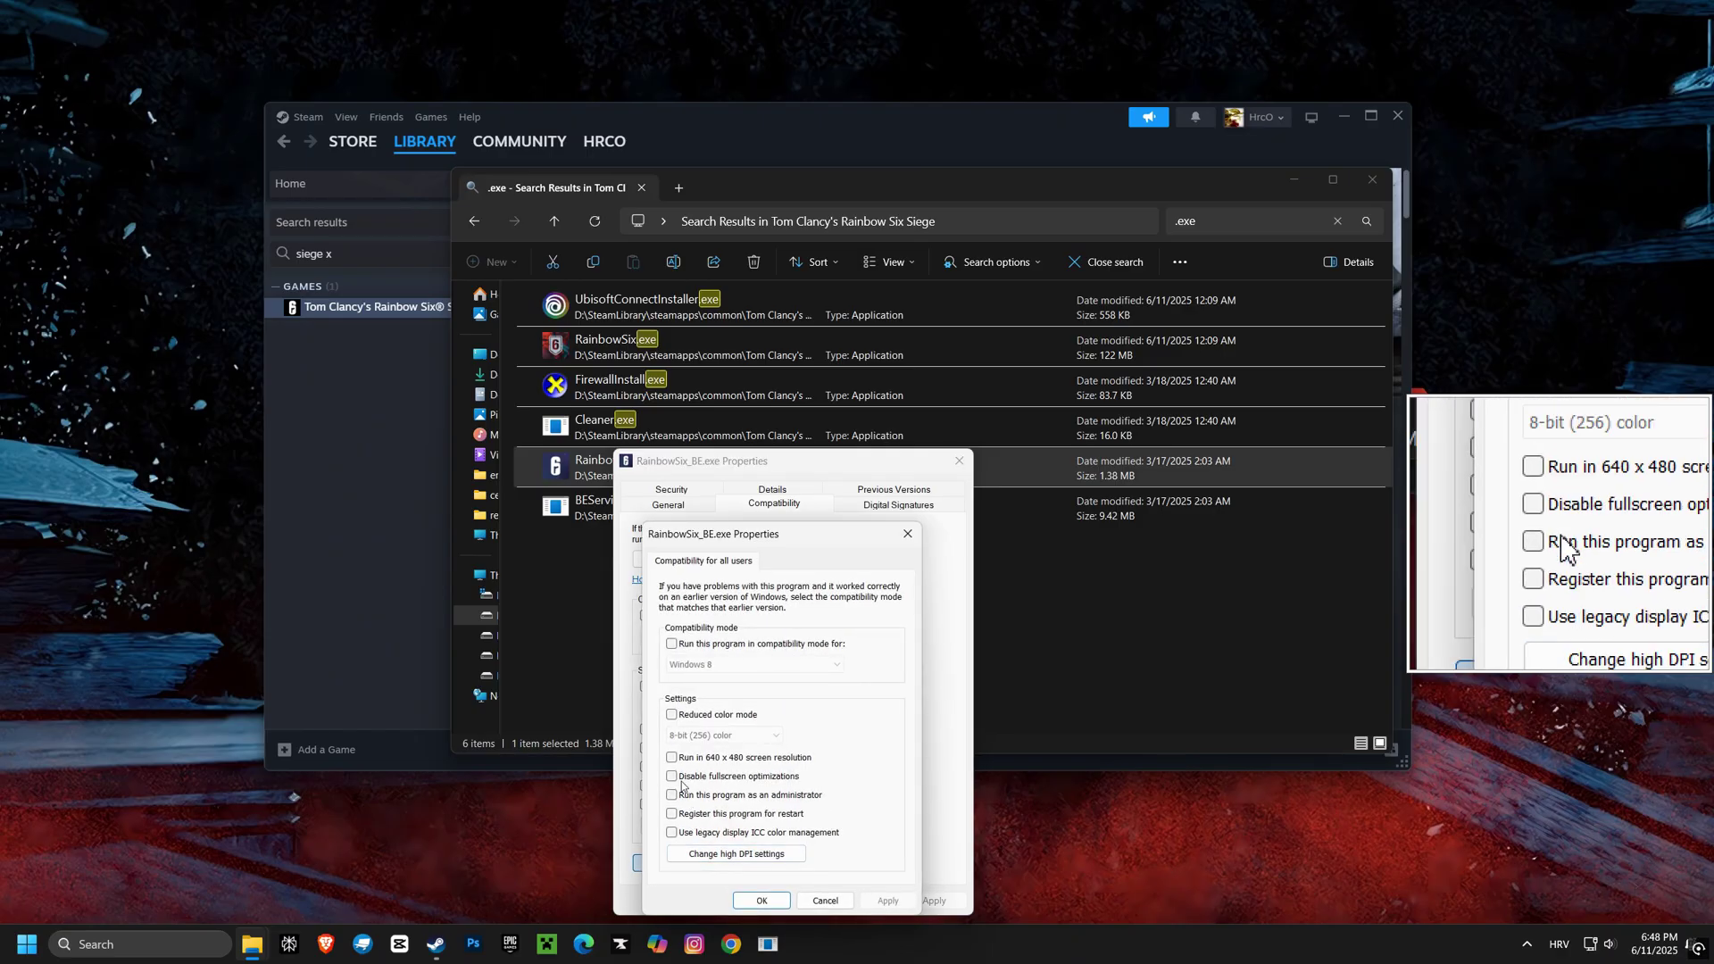
{"action": "left_click", "coordinate": [672, 777]}
Step: Override RainbowSix_BE.exe's high DPI scaling behavior with scaling performed by Application, and apply the compatibility changes
{"action": "left_click", "coordinate": [737, 854]}
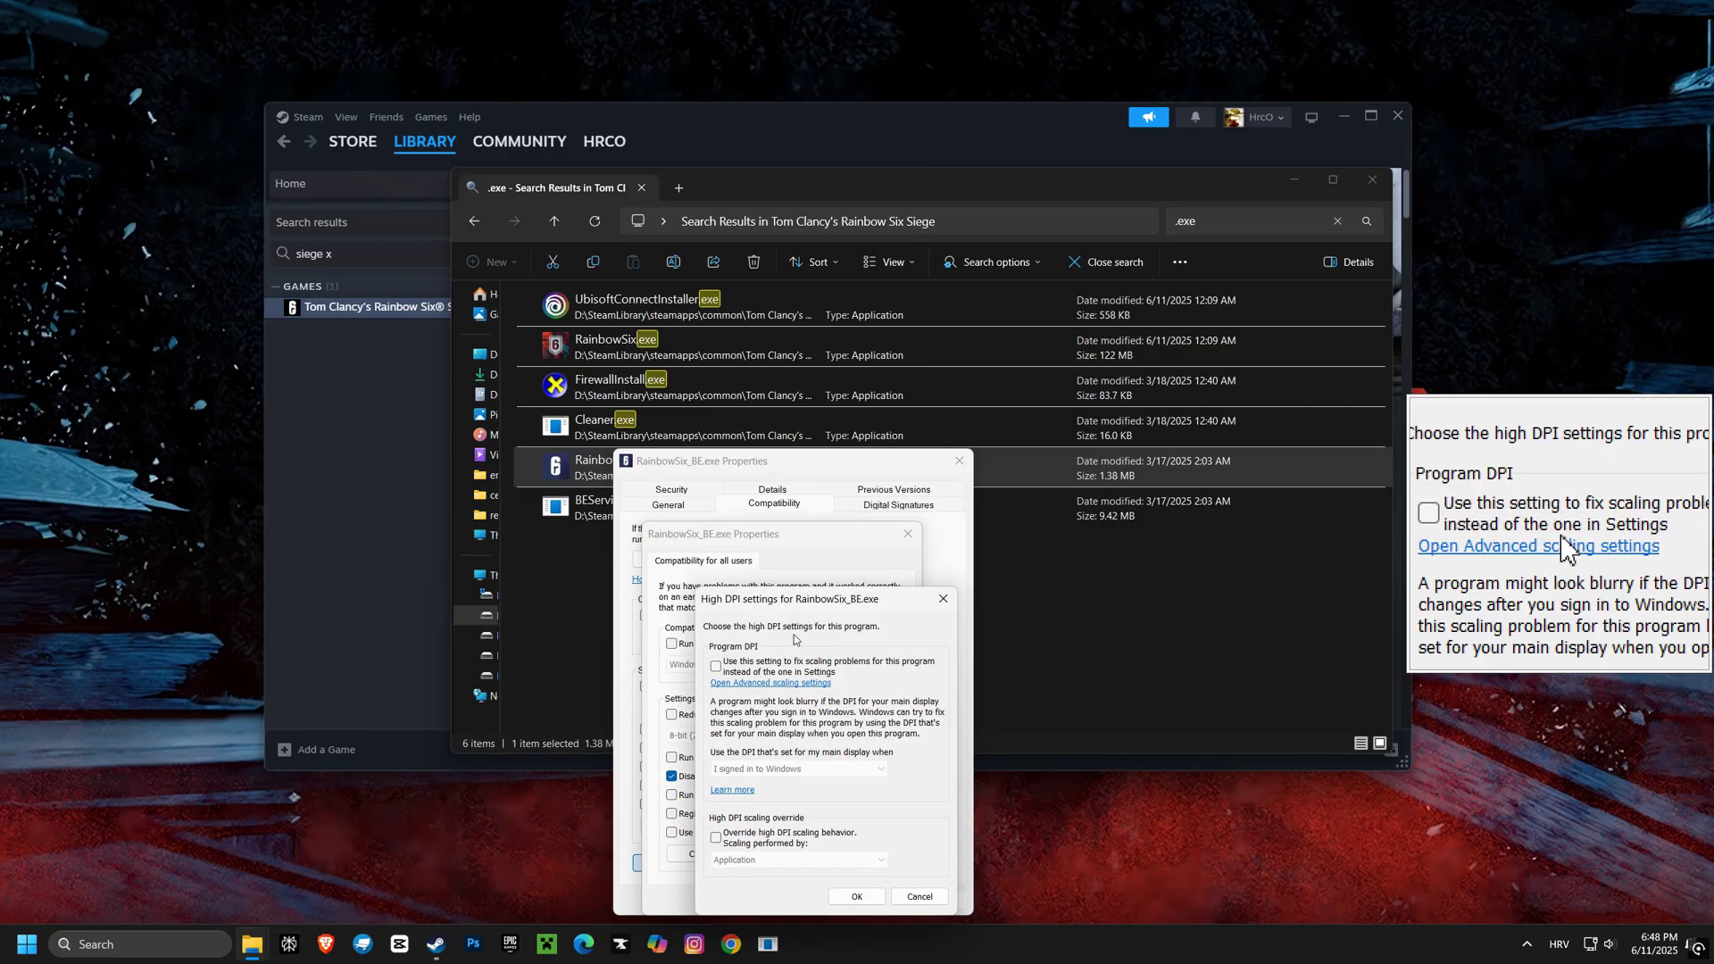
{"action": "left_click_drag", "start_coordinate": [761, 562], "coordinate": [995, 542]}
{"action": "left_click", "coordinate": [906, 782]}
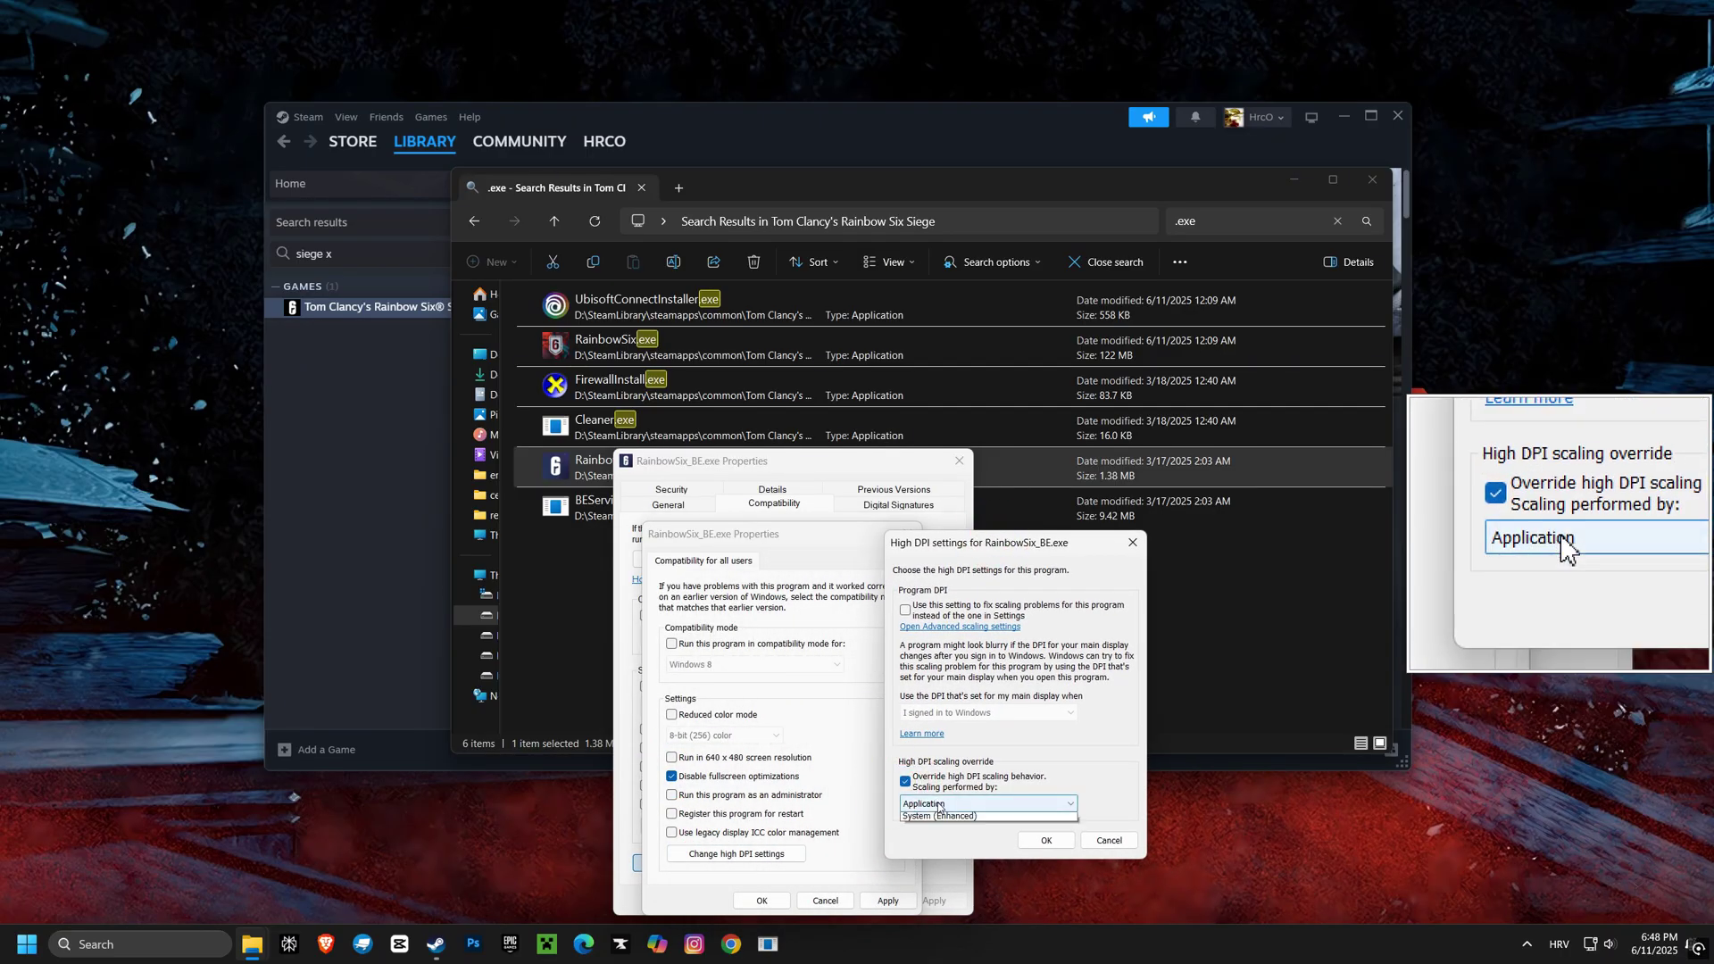
{"action": "left_click", "coordinate": [929, 803]}
{"action": "left_click", "coordinate": [924, 820]}
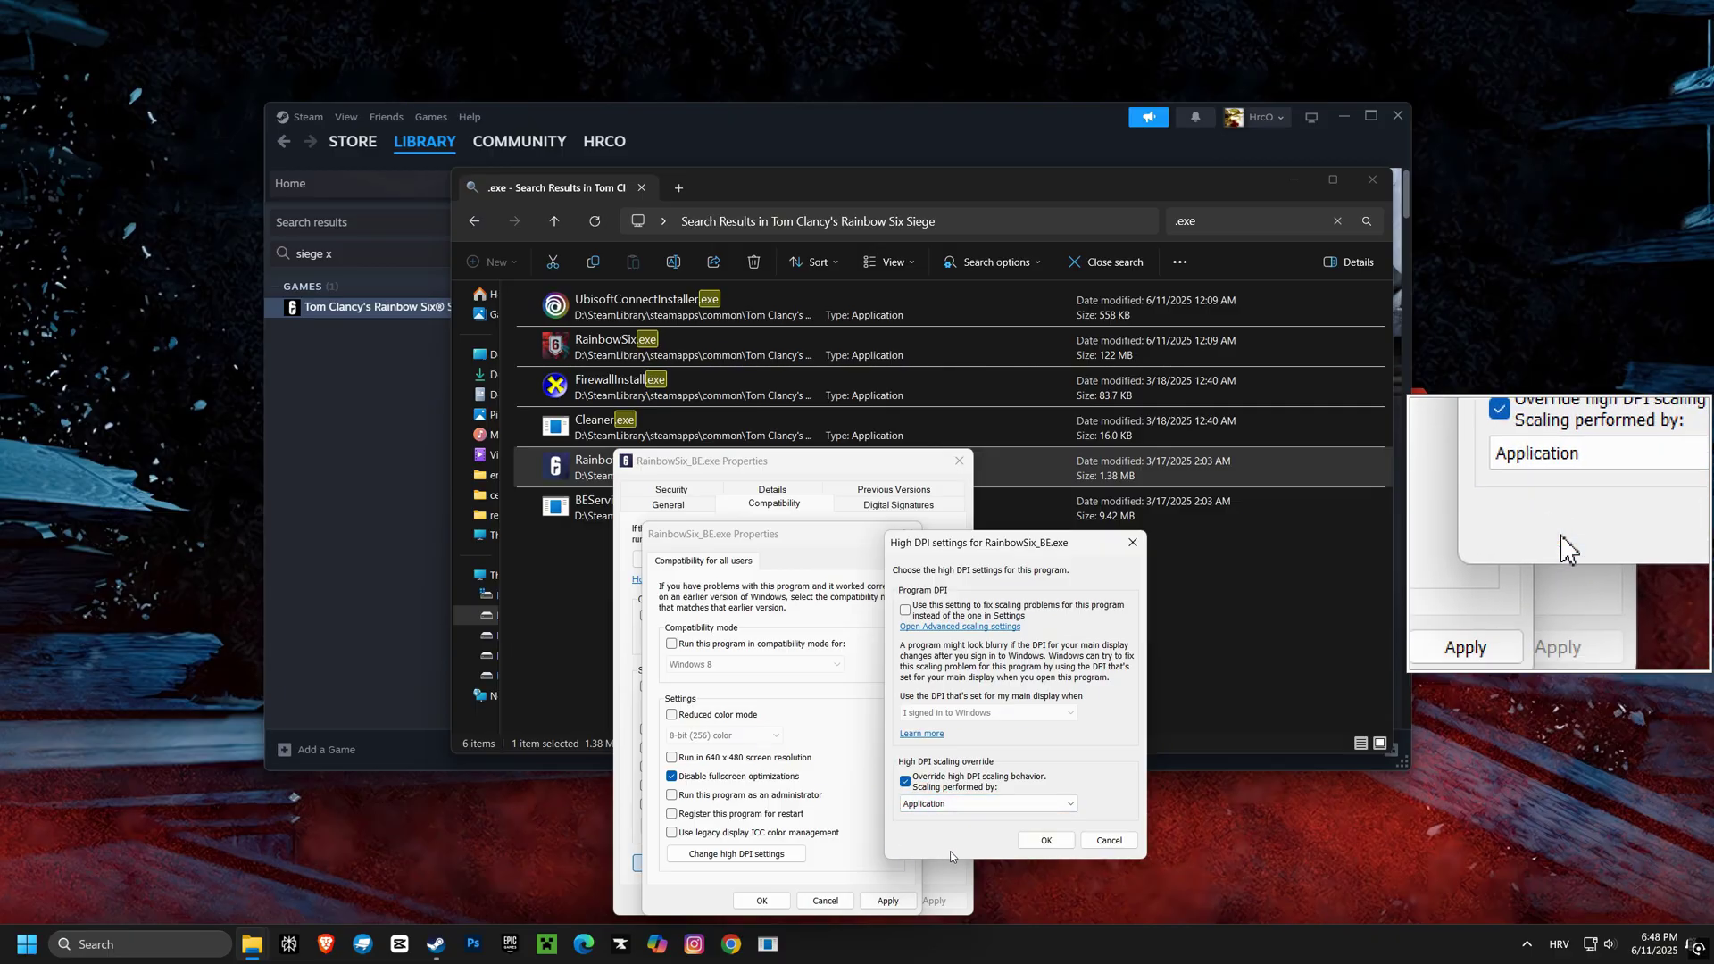
{"action": "left_click", "coordinate": [1045, 841]}
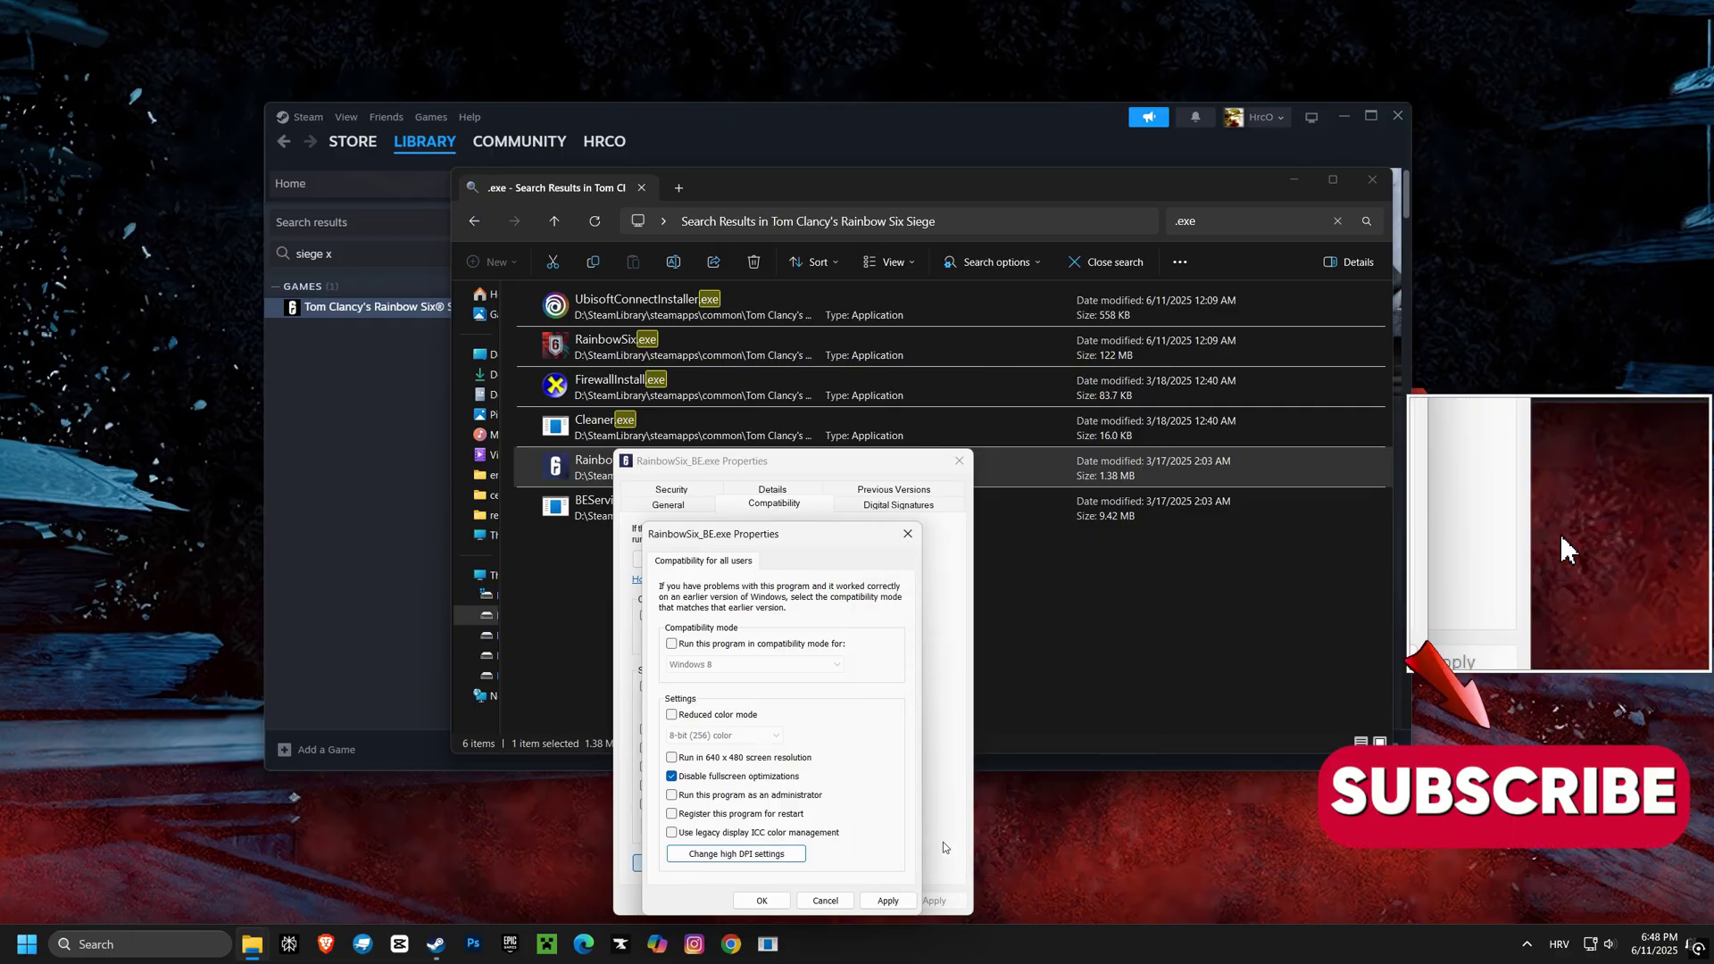
{"action": "left_click", "coordinate": [887, 900]}
{"action": "left_click", "coordinate": [762, 900]}
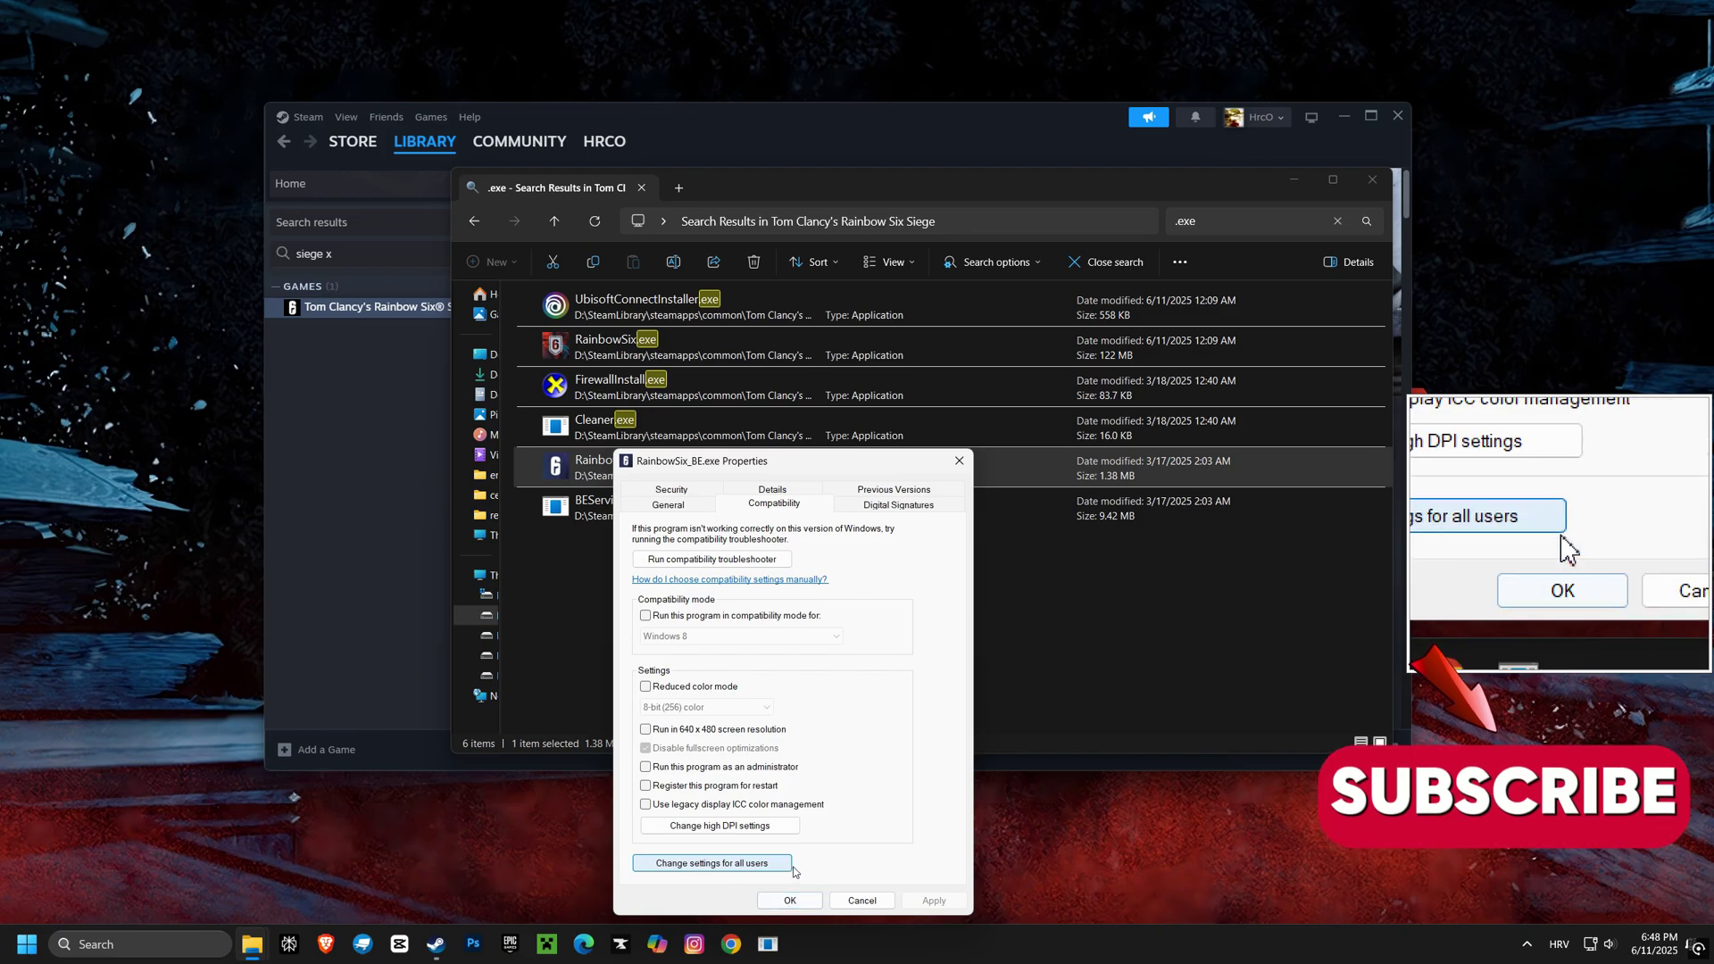
{"action": "left_click", "coordinate": [789, 900]}
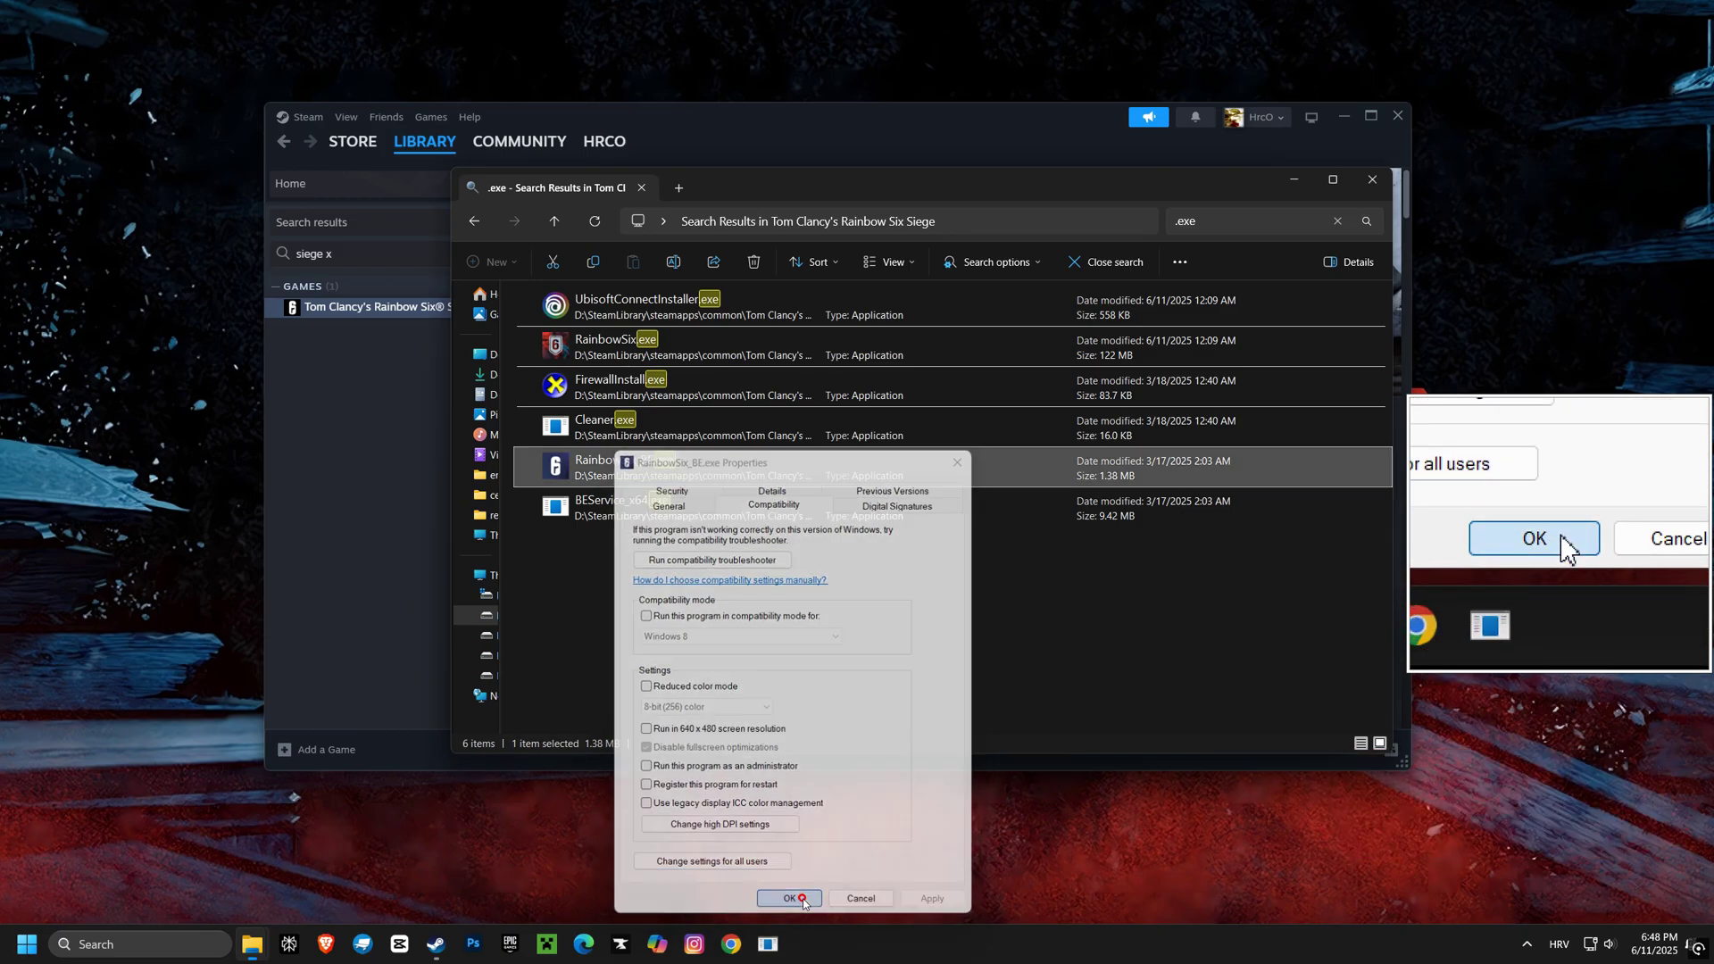
Step: Copy the path of the .exe search results in the Tom Clancy's Rainbow Six Siege folder
{"action": "left_click", "coordinate": [960, 219]}
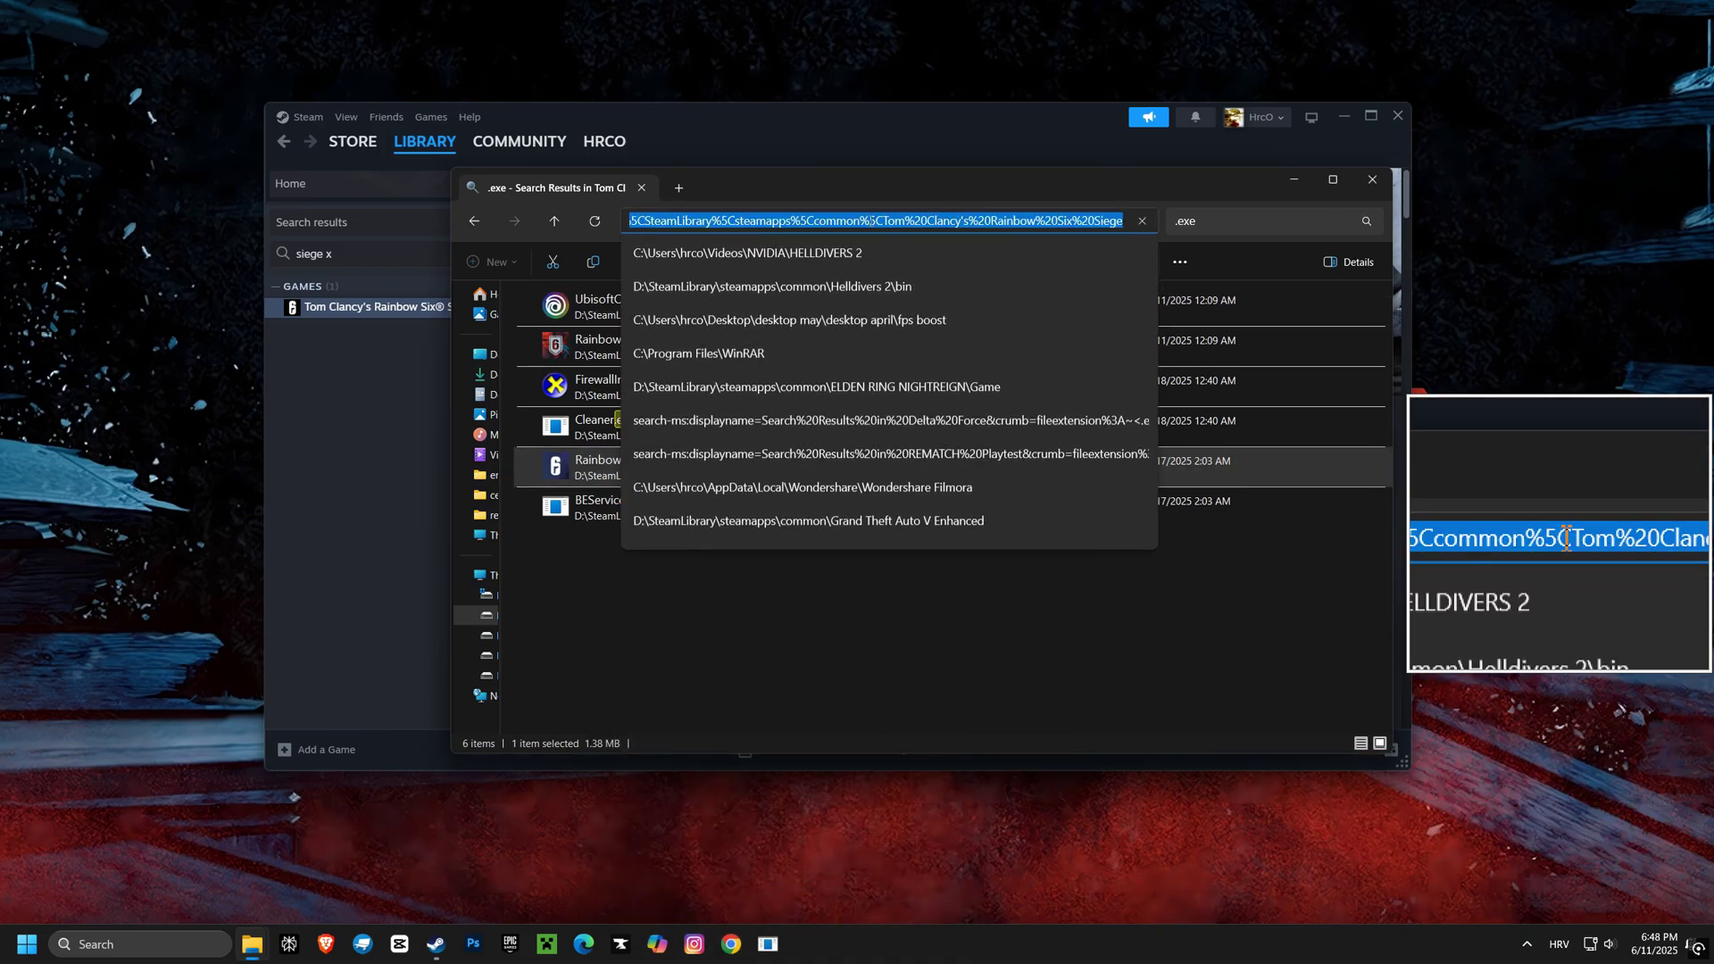
{"action": "right_click", "coordinate": [892, 228]}
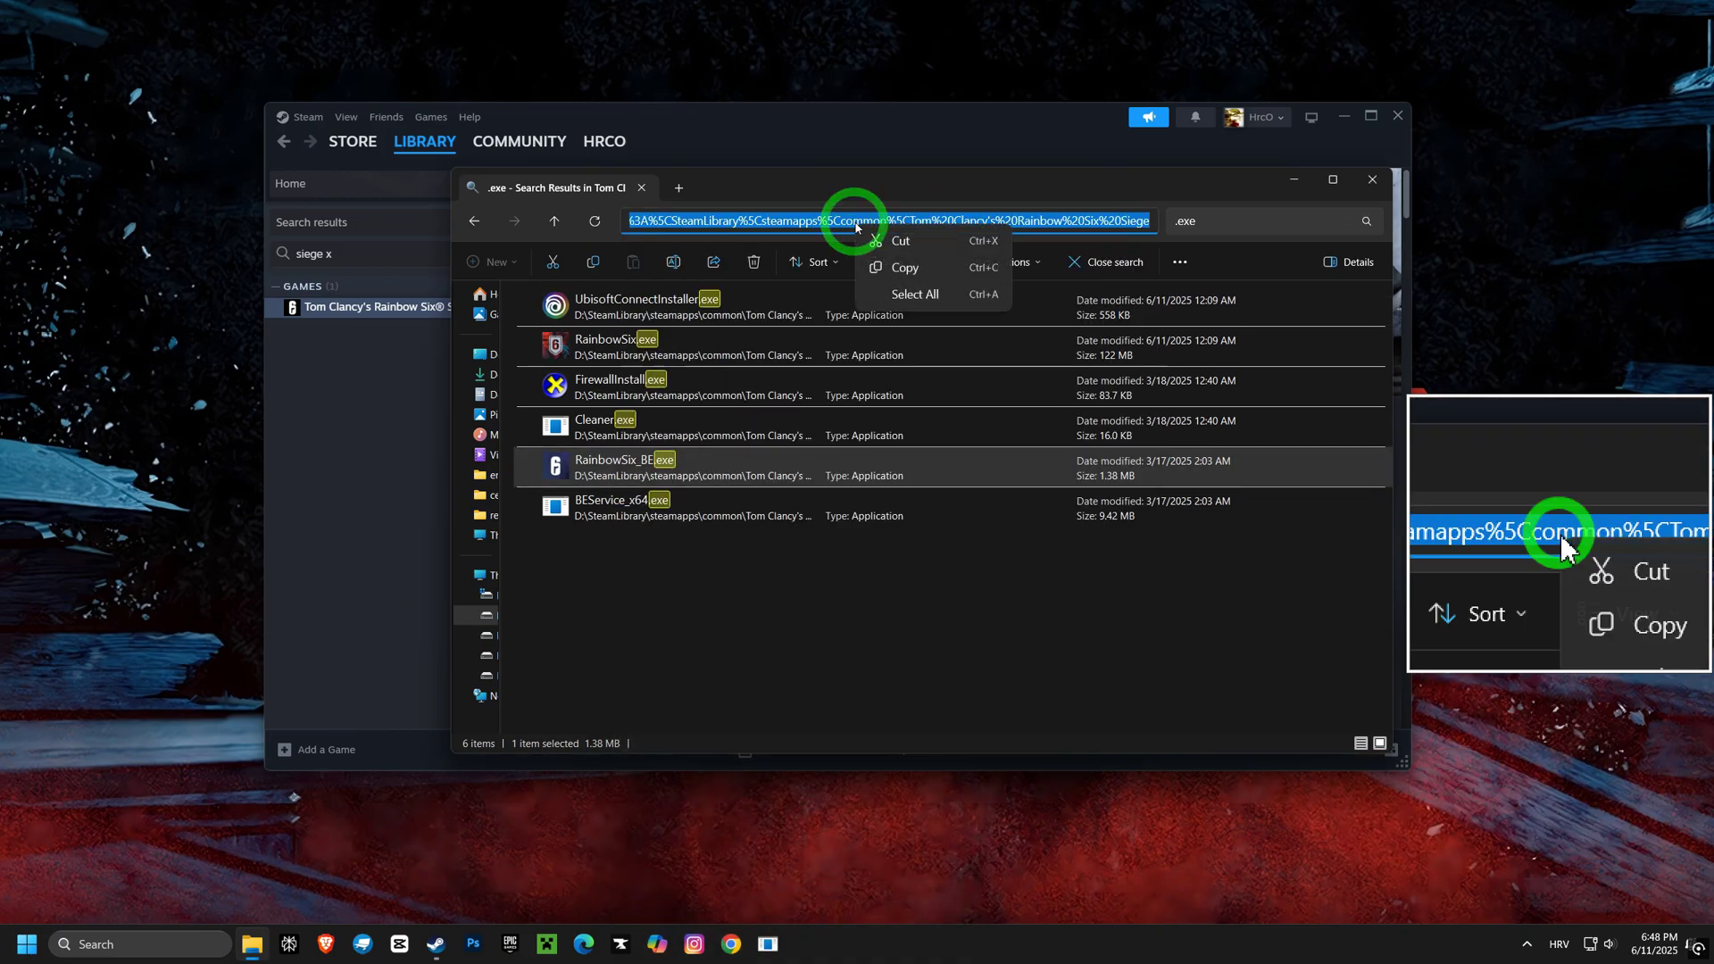
{"action": "left_click", "coordinate": [906, 269]}
Step: Search Windows for "graphics settings" and open the Graphics settings page
{"action": "left_click", "coordinate": [101, 945]}
{"action": "type", "text": "gr"}
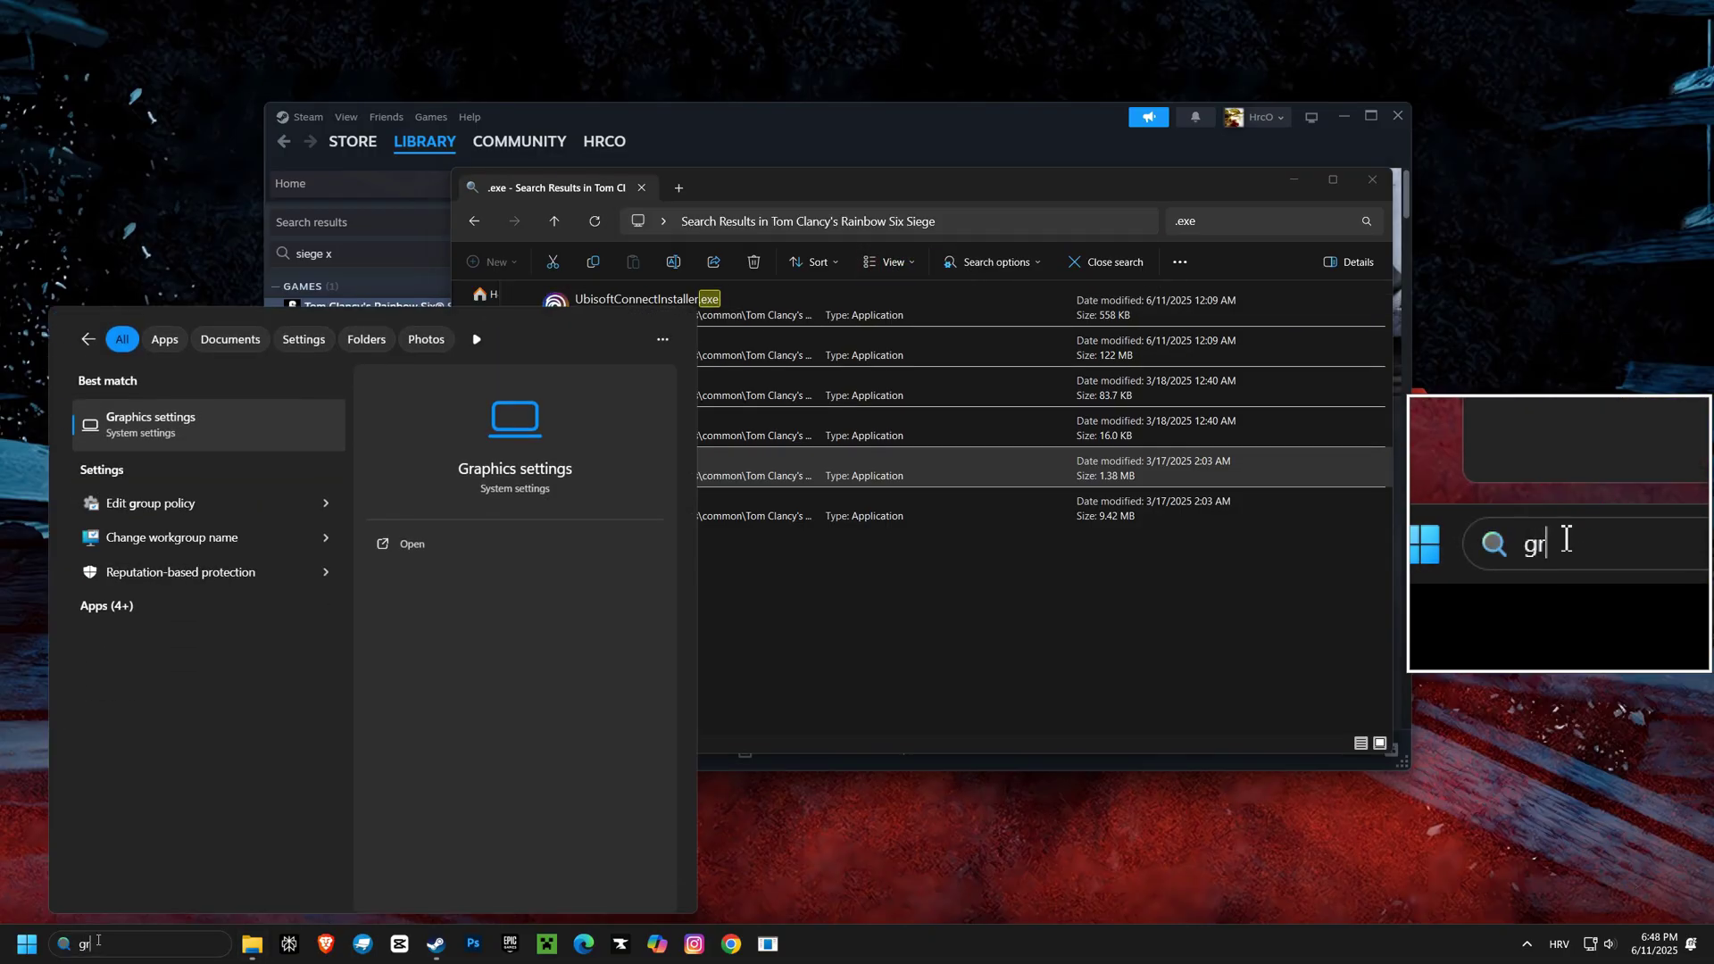
{"action": "type", "text": "aphics se"}
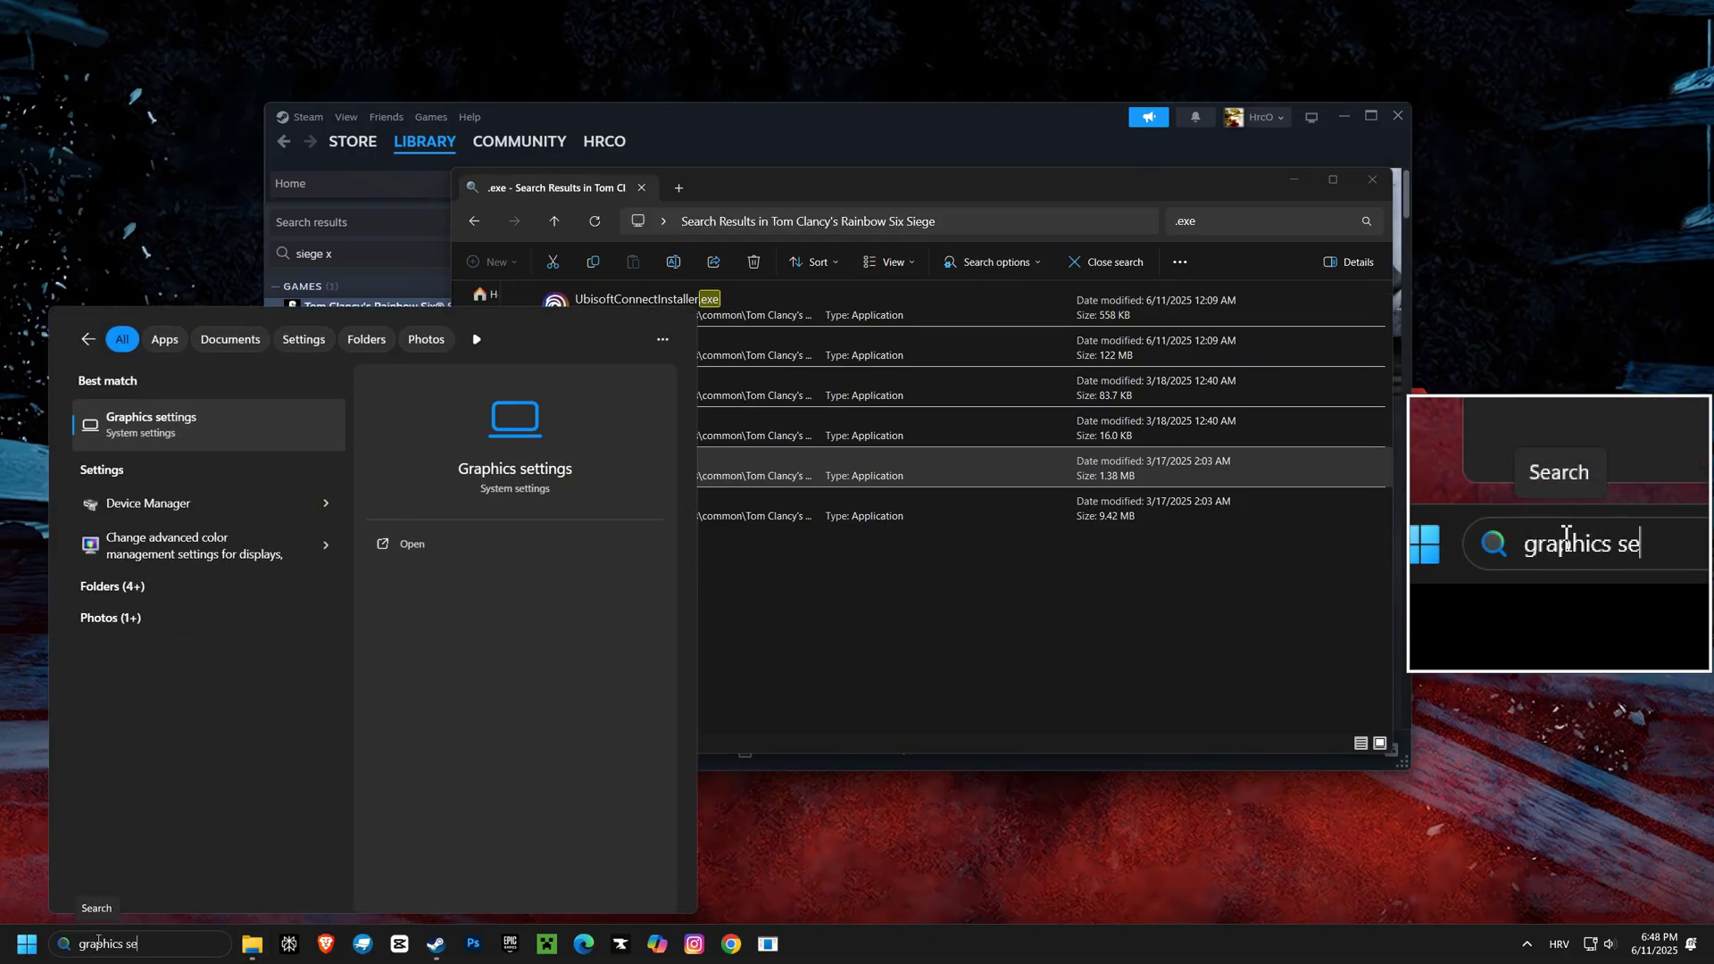
{"action": "type", "text": "ttings"}
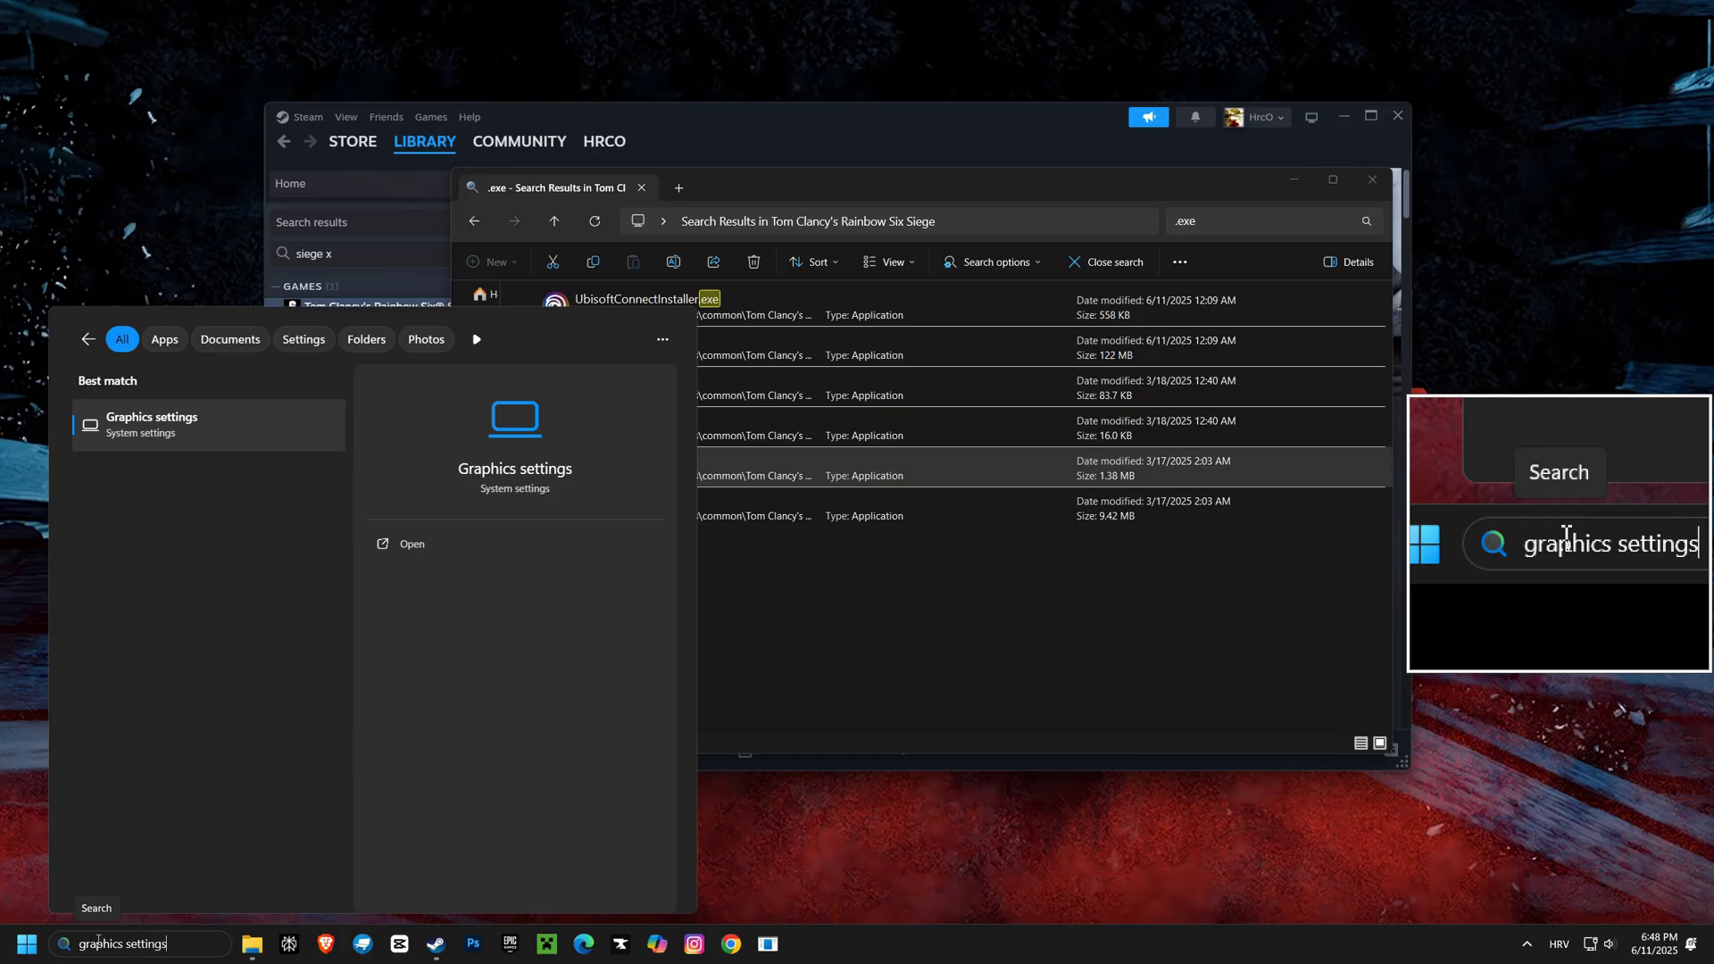
{"action": "left_click", "coordinate": [177, 432]}
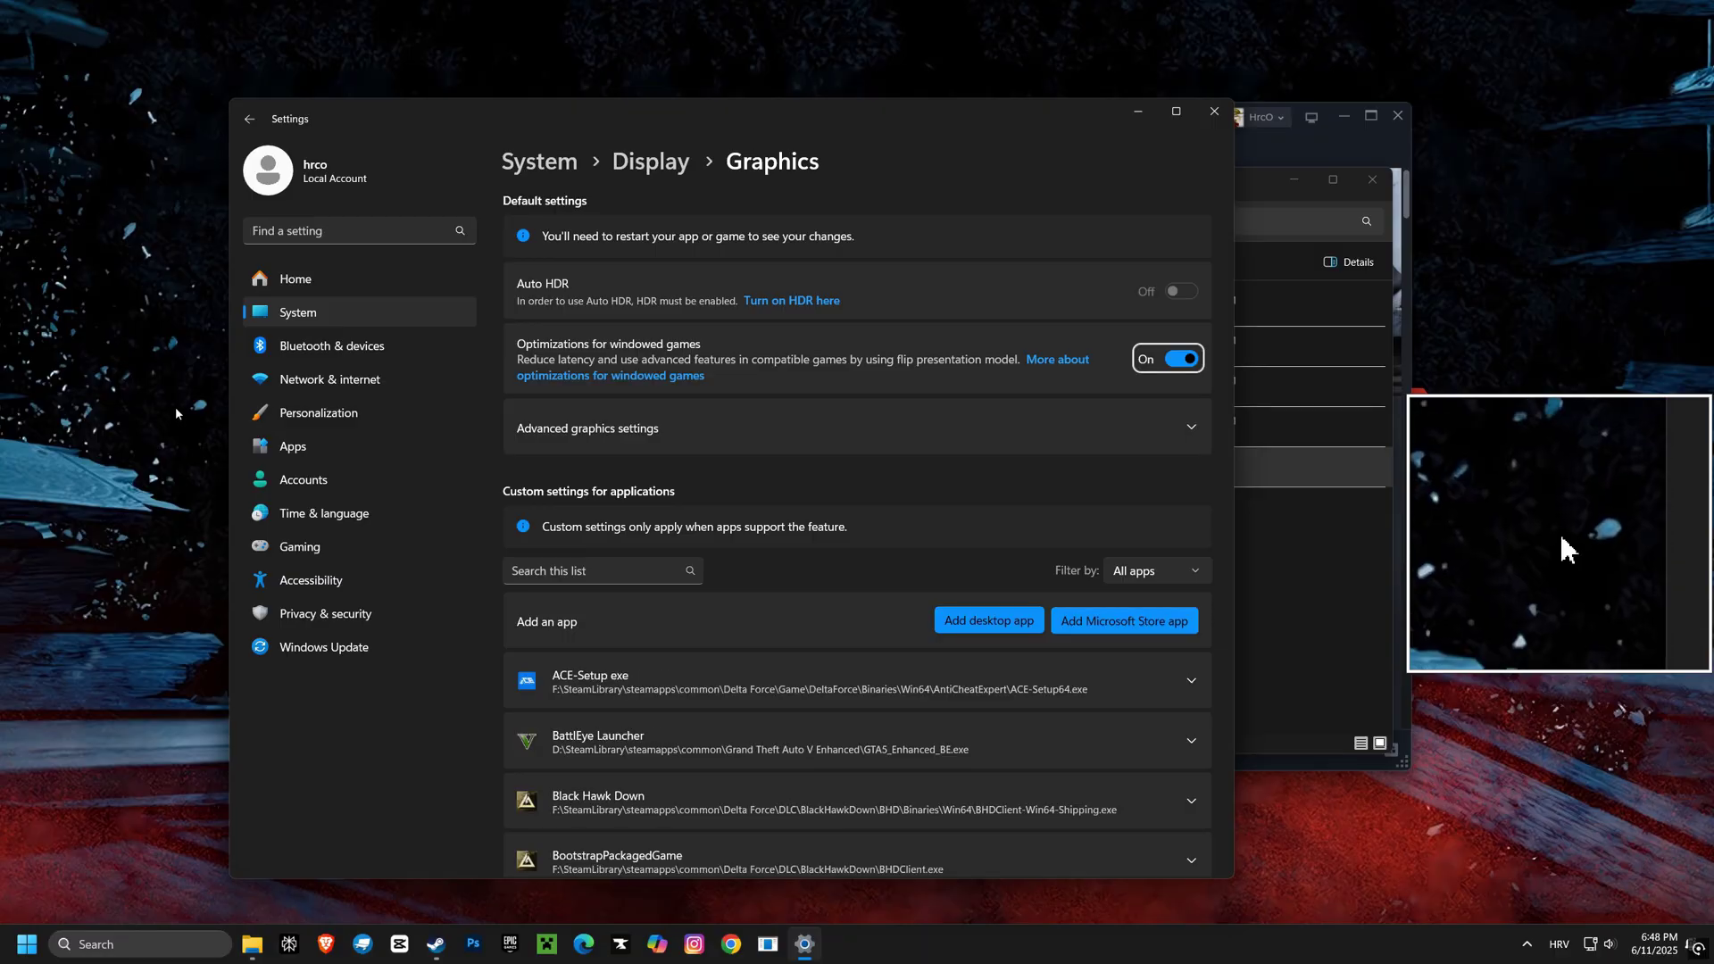
Step: Switch Optimizations for windowed games off and back on, and do the same for Hardware-accelerated GPU scheduling in the advanced graphics settings
{"action": "left_click", "coordinate": [1180, 361]}
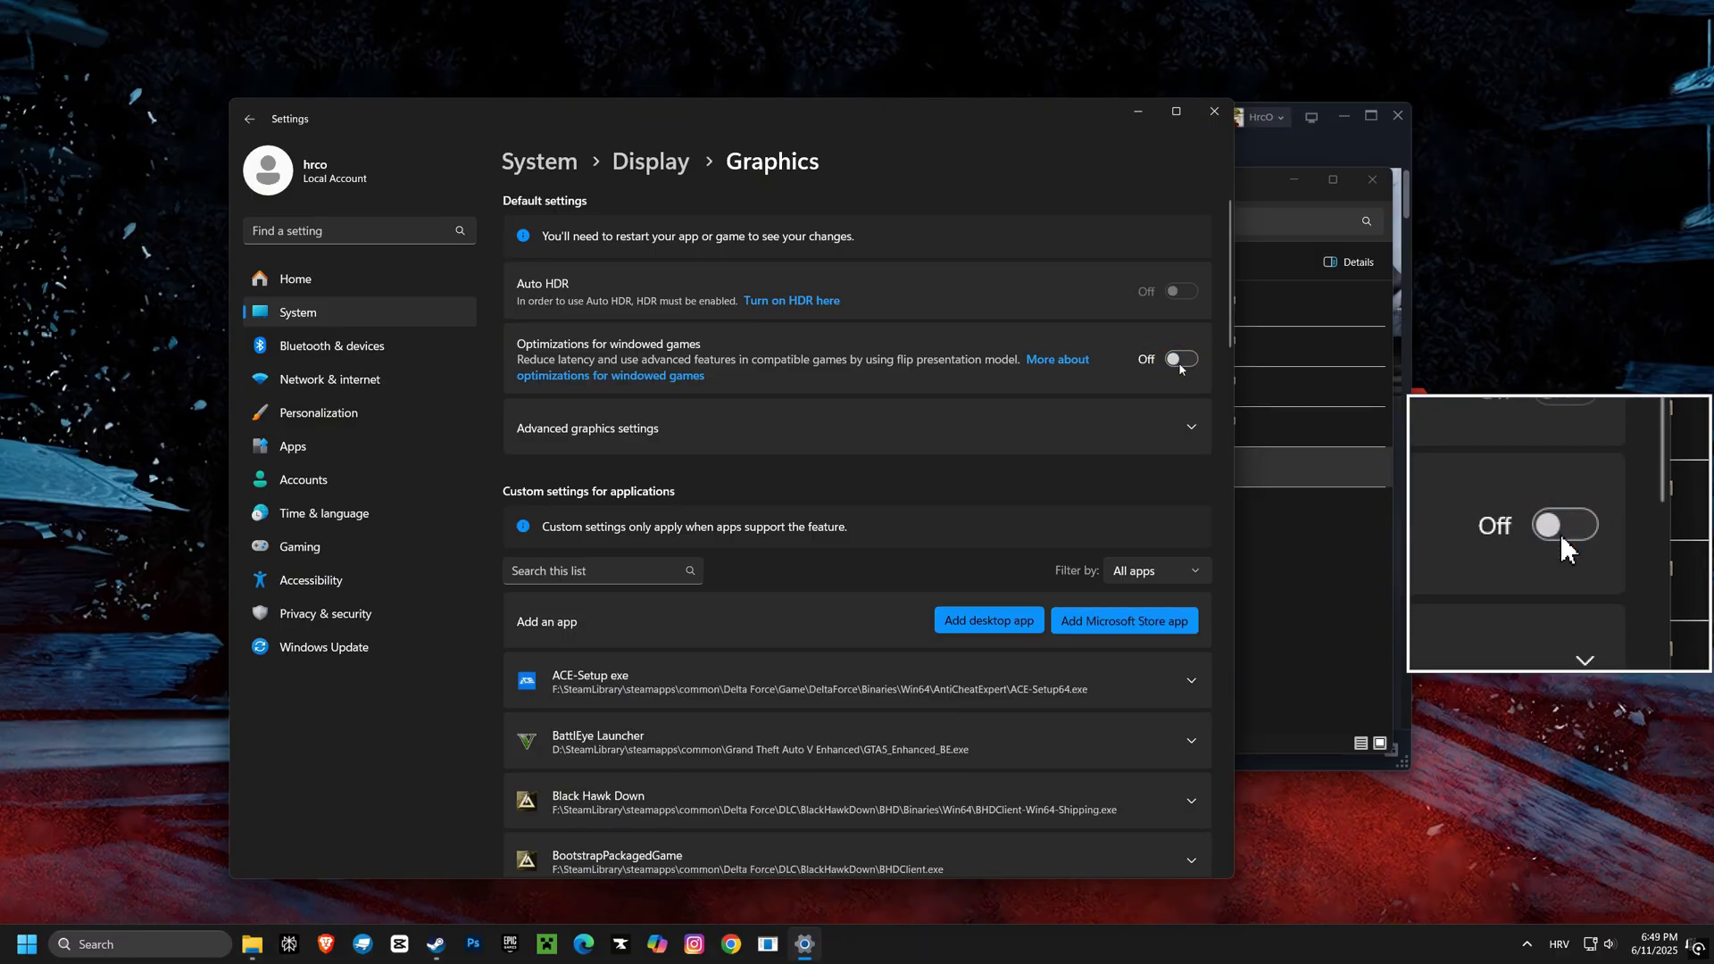
{"action": "left_click", "coordinate": [1183, 361]}
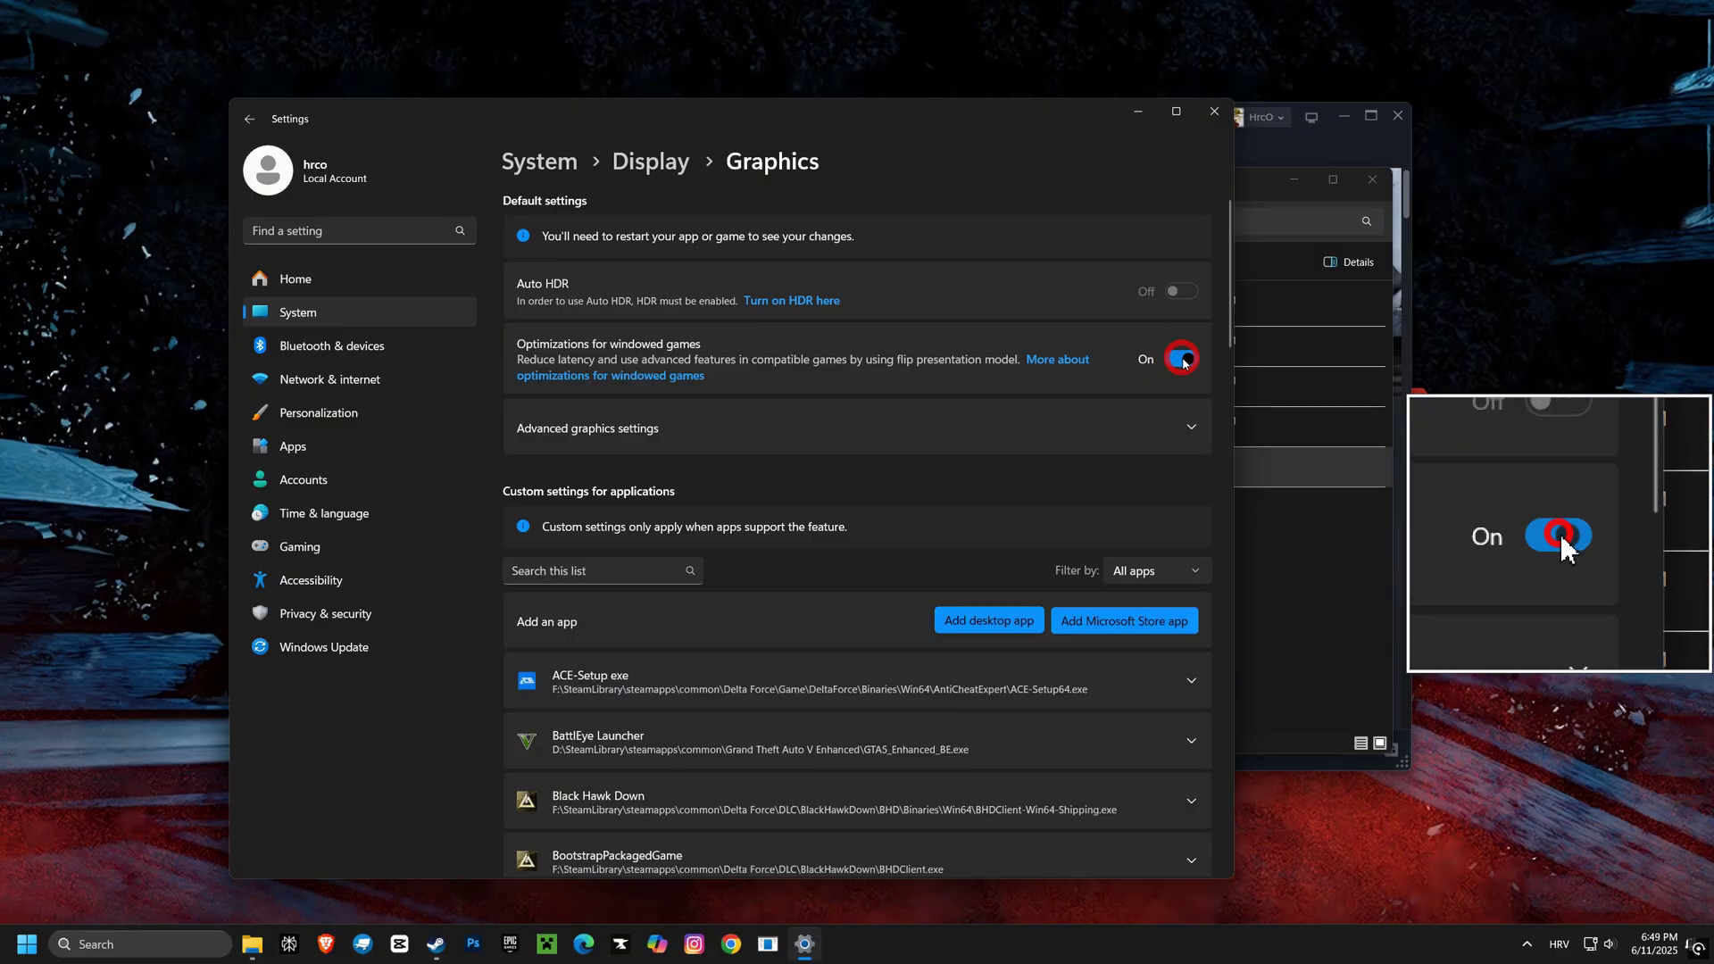
{"action": "left_click", "coordinate": [1195, 428]}
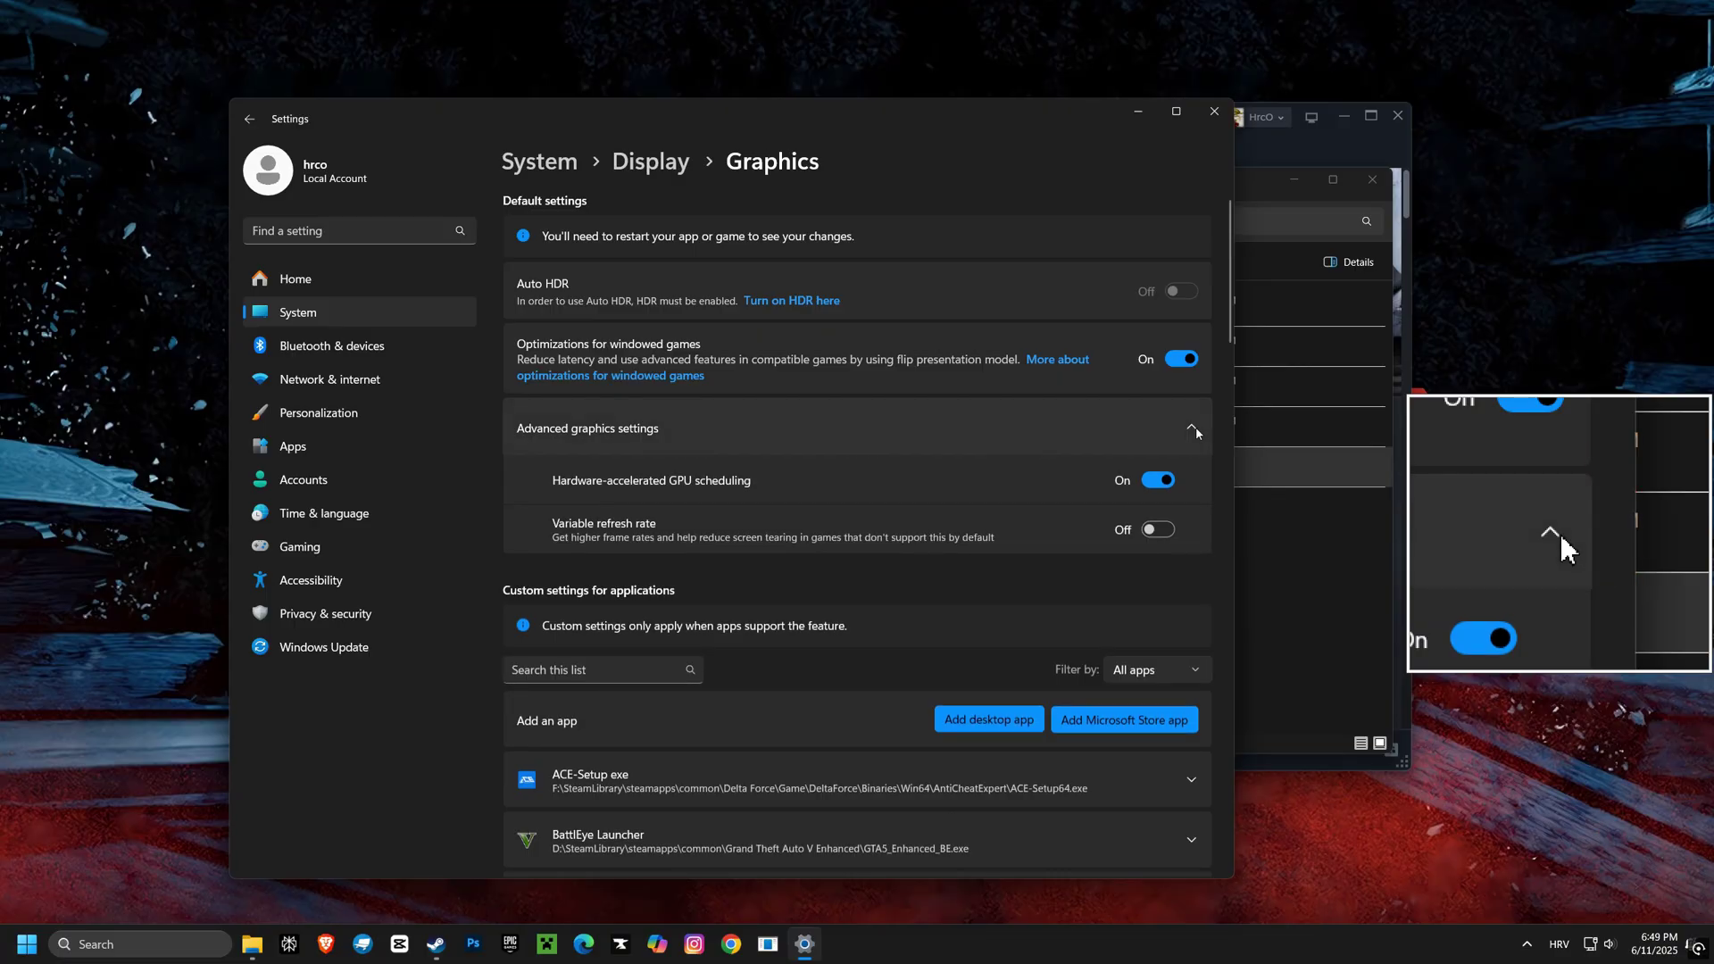
{"action": "left_click", "coordinate": [1162, 481]}
{"action": "left_click", "coordinate": [1163, 481]}
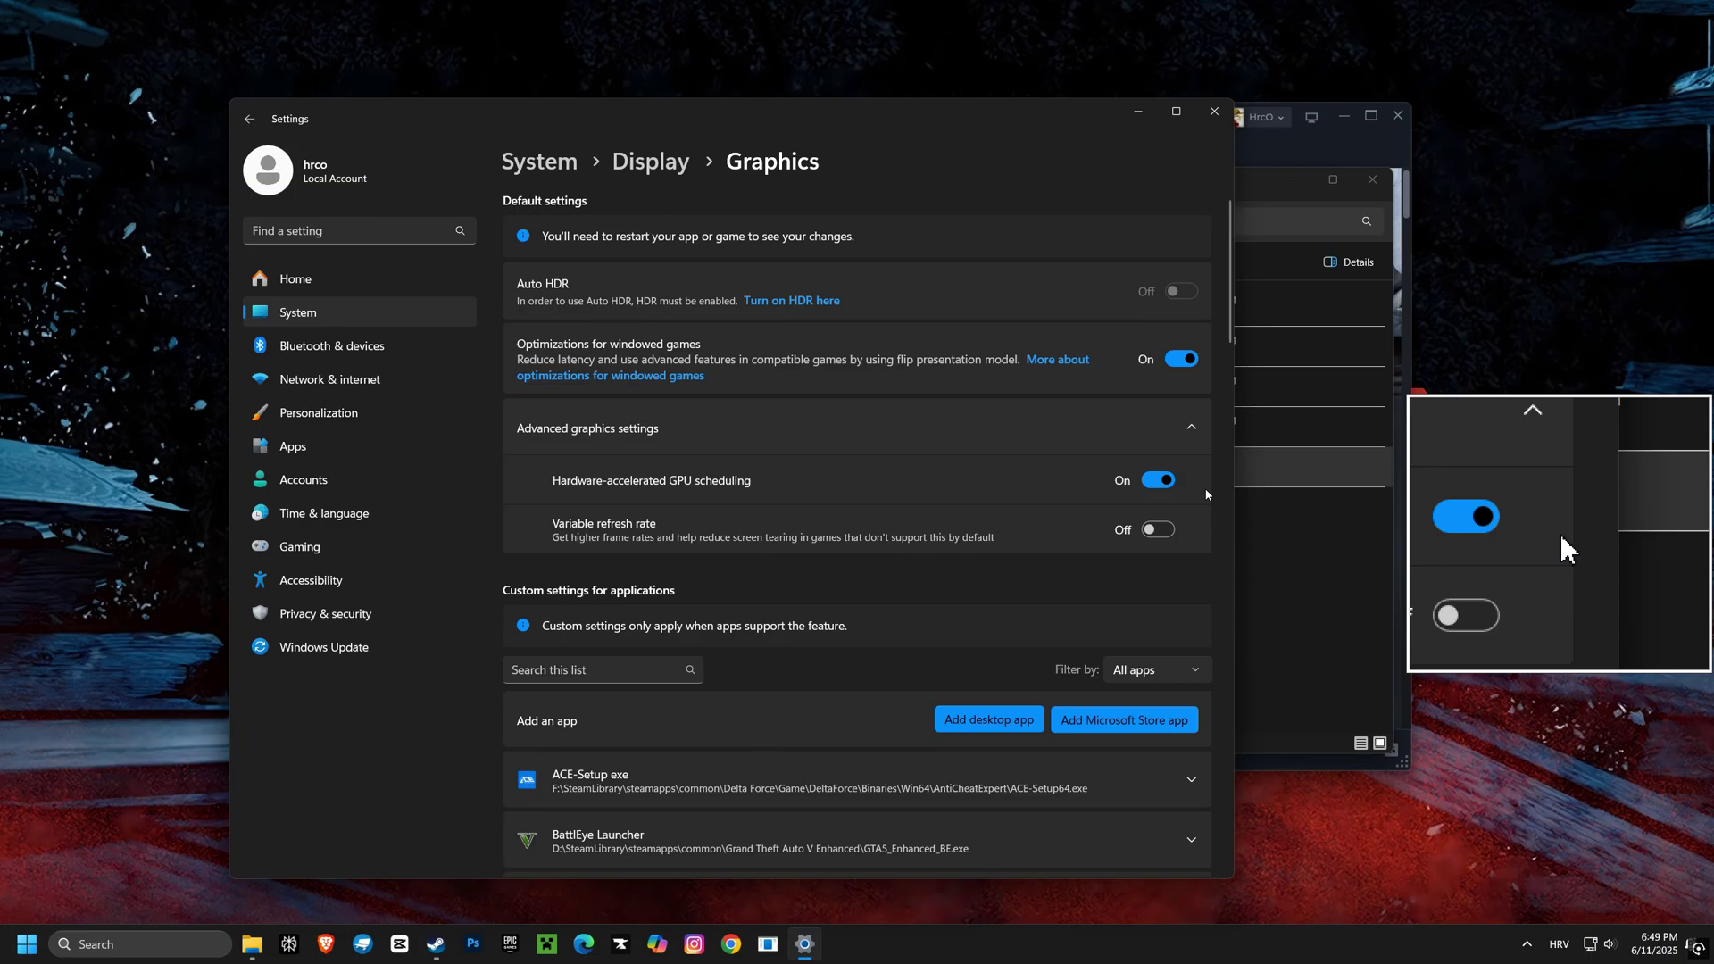
Step: Add RainbowSix.exe as a desktop app to the custom graphics settings, locating it through the copied search-results path
{"action": "scroll", "coordinate": [1203, 490], "scroll_direction": "down", "scroll_amount": 2}
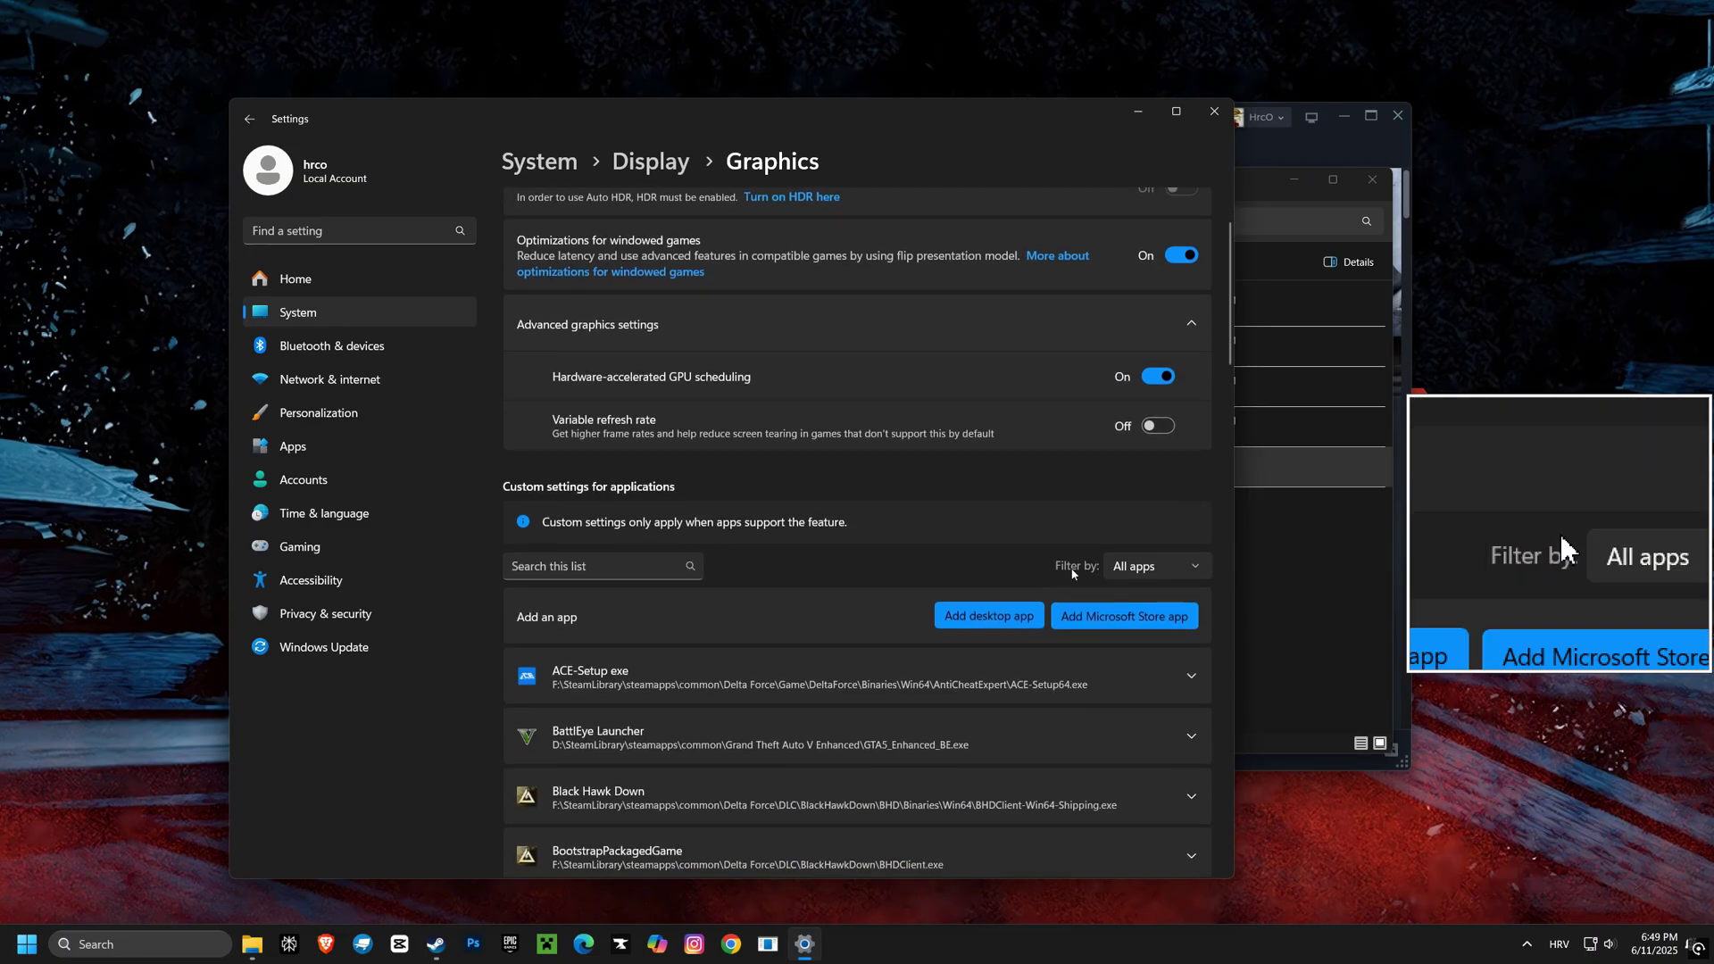
{"action": "left_click", "coordinate": [1000, 625]}
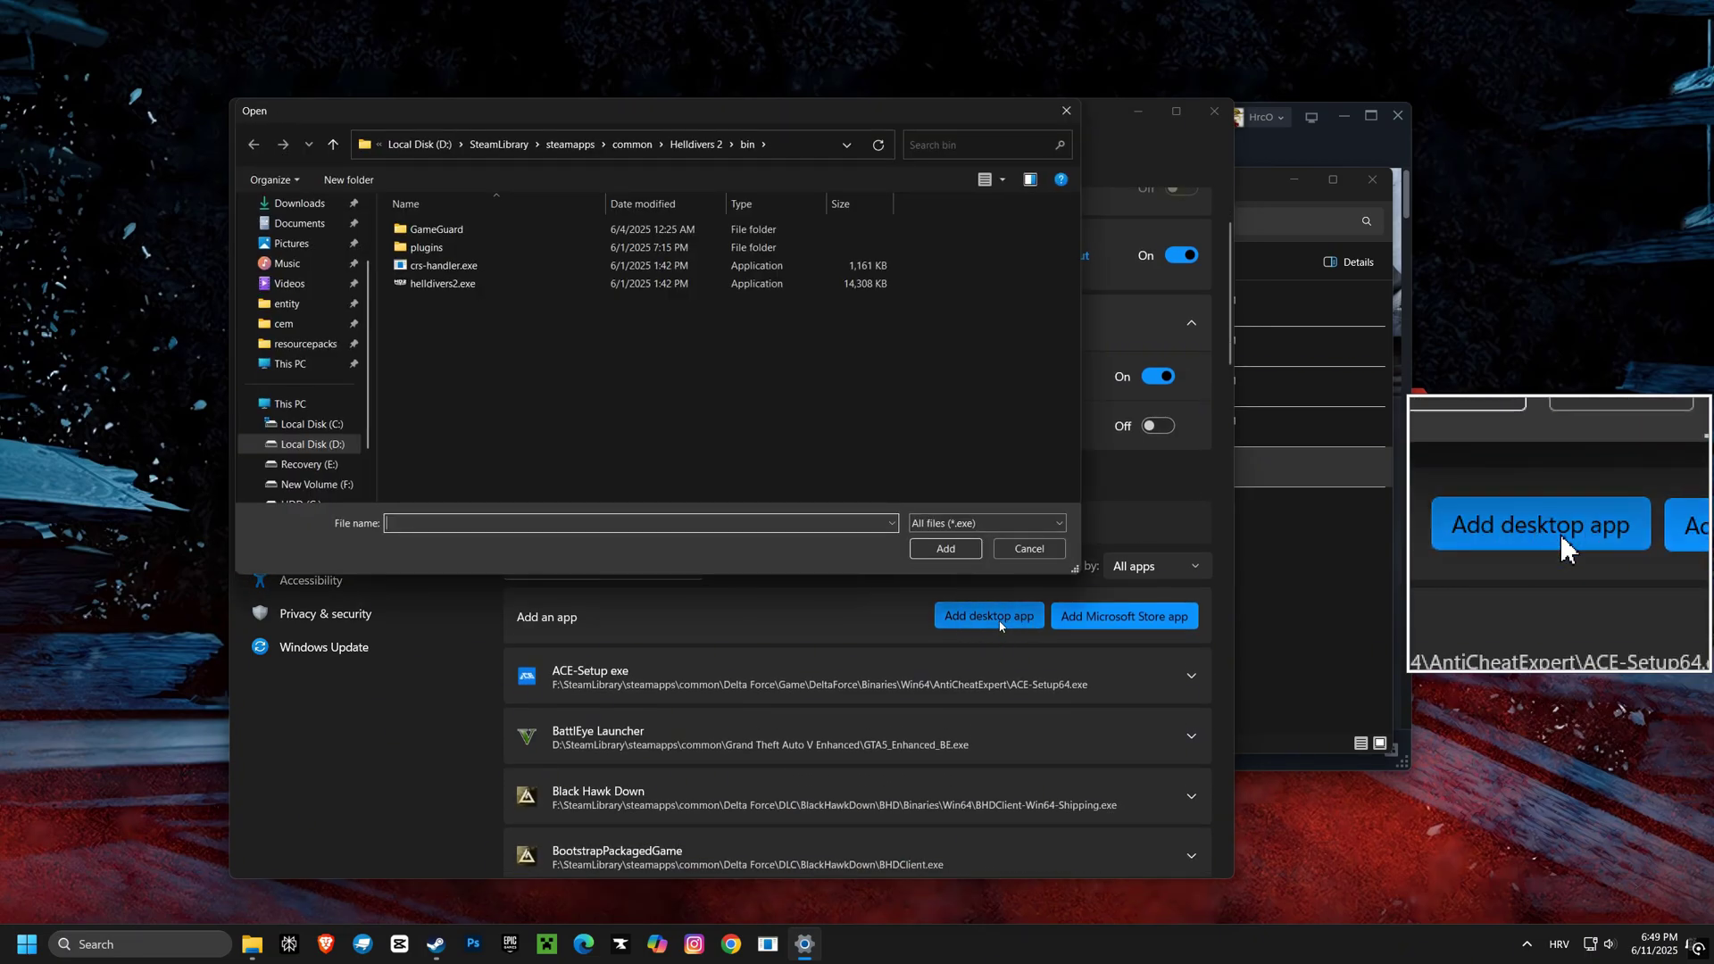
{"action": "left_click", "coordinate": [801, 150]}
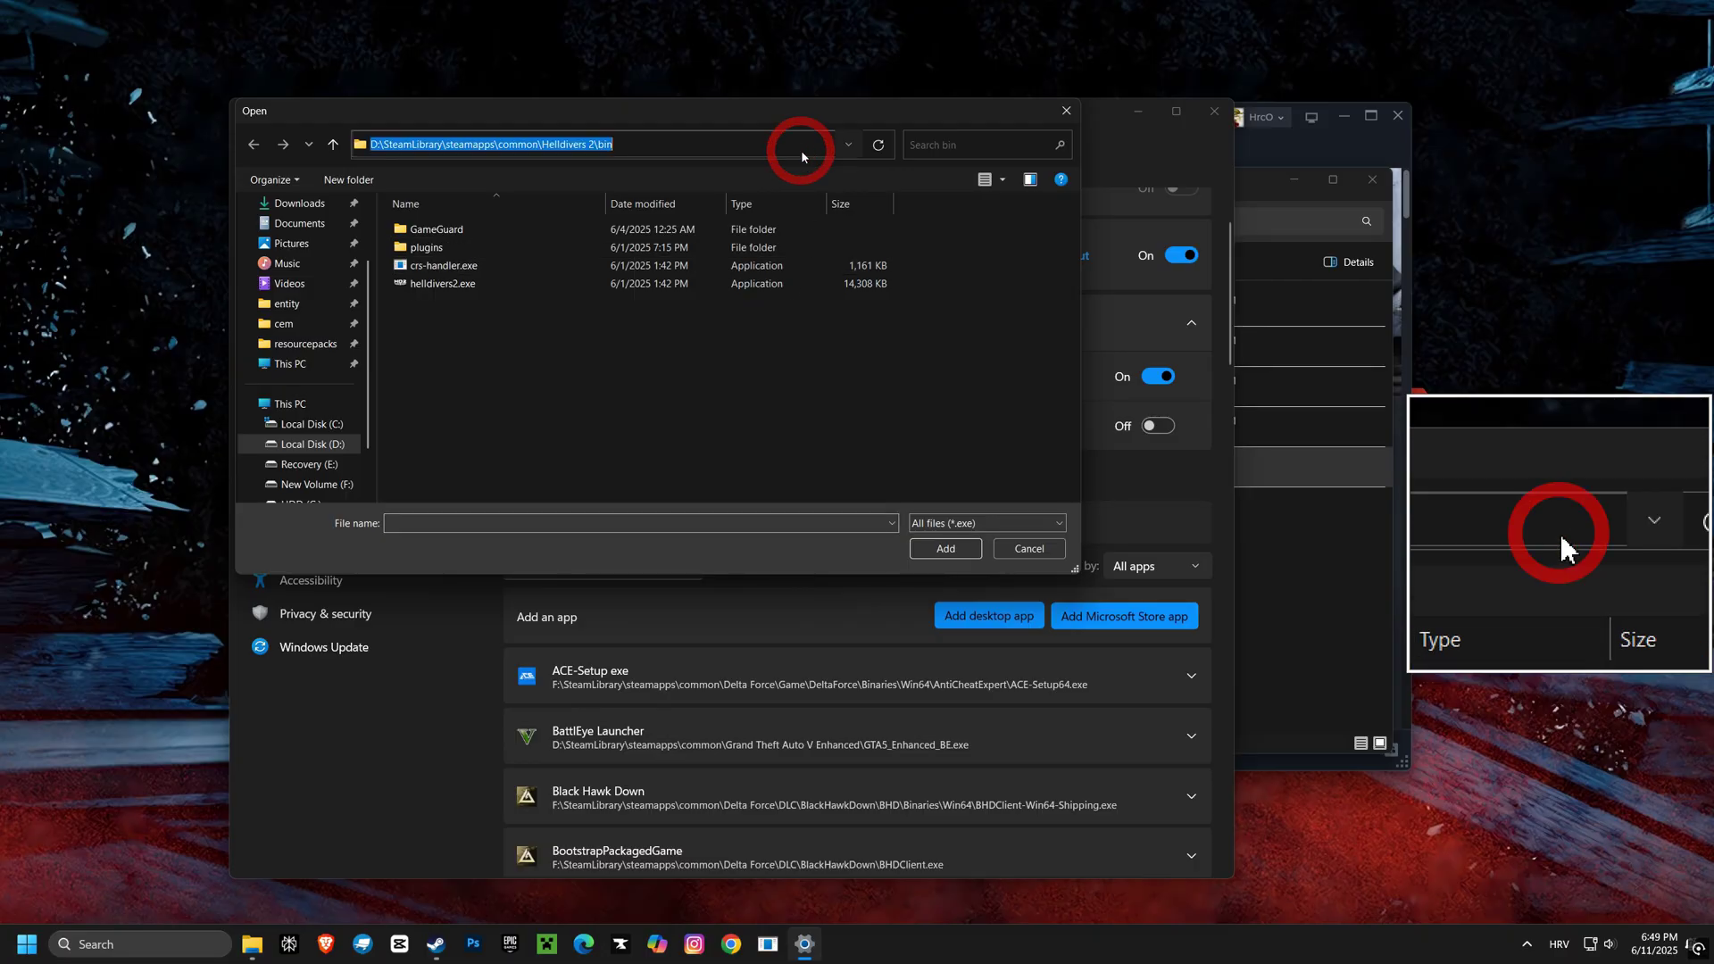
{"action": "right_click", "coordinate": [489, 148]}
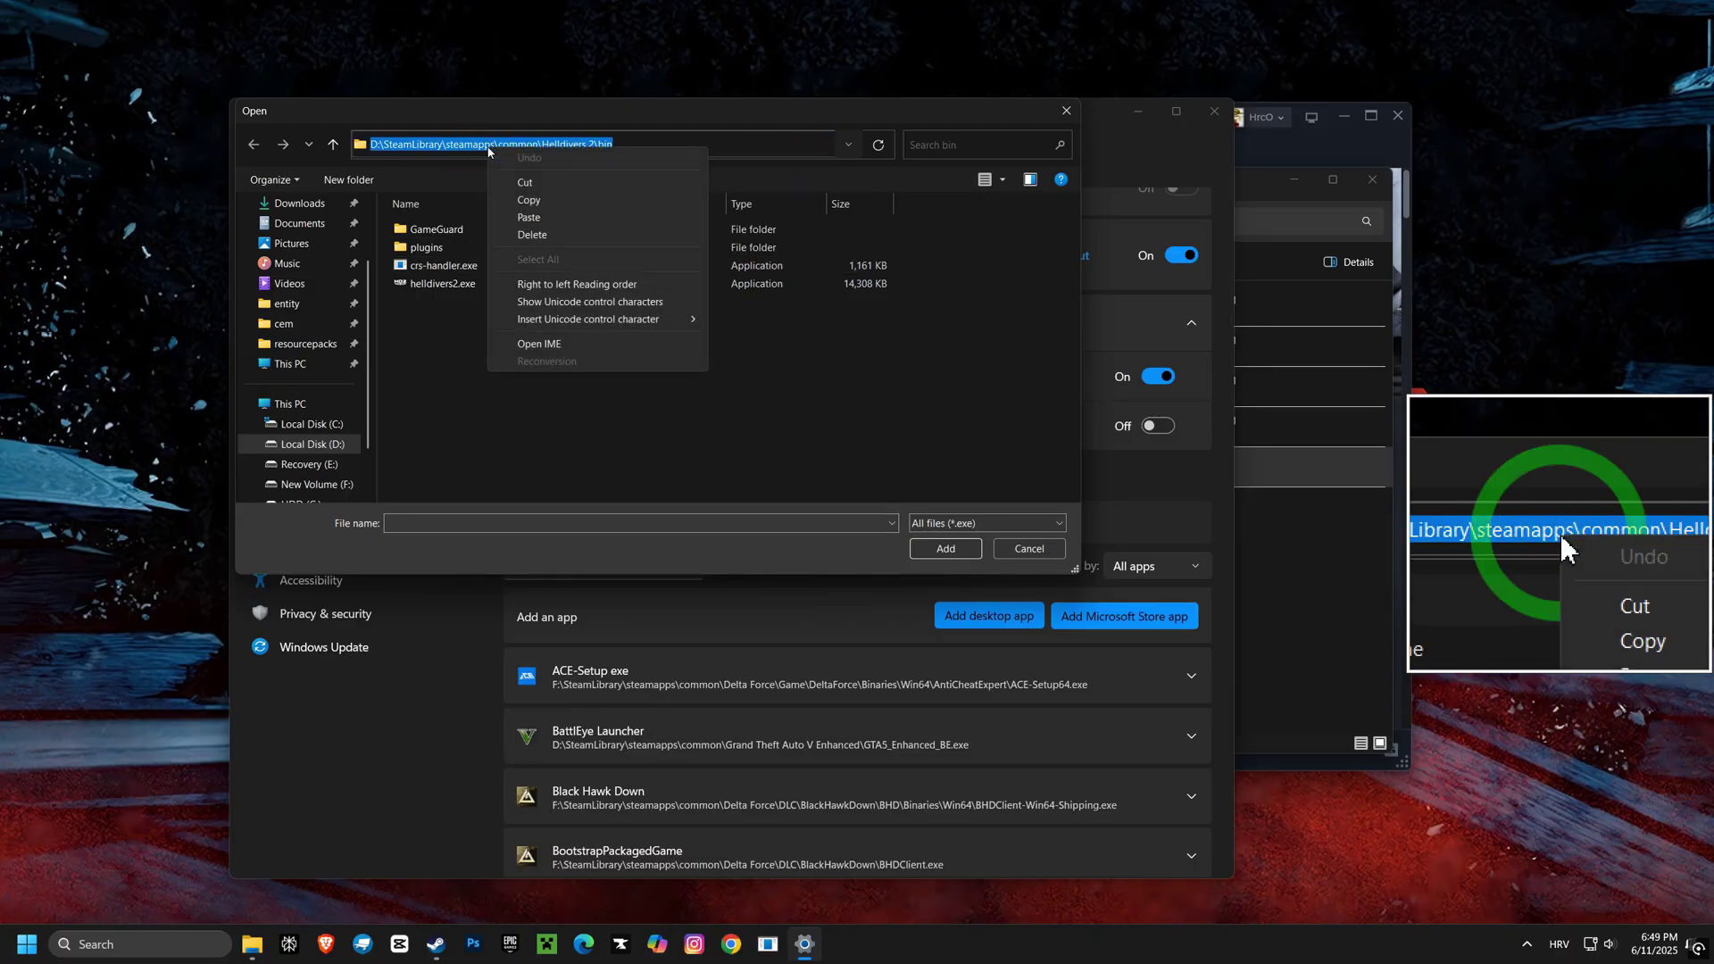
{"action": "left_click", "coordinate": [530, 219]}
{"action": "left_click", "coordinate": [880, 147]}
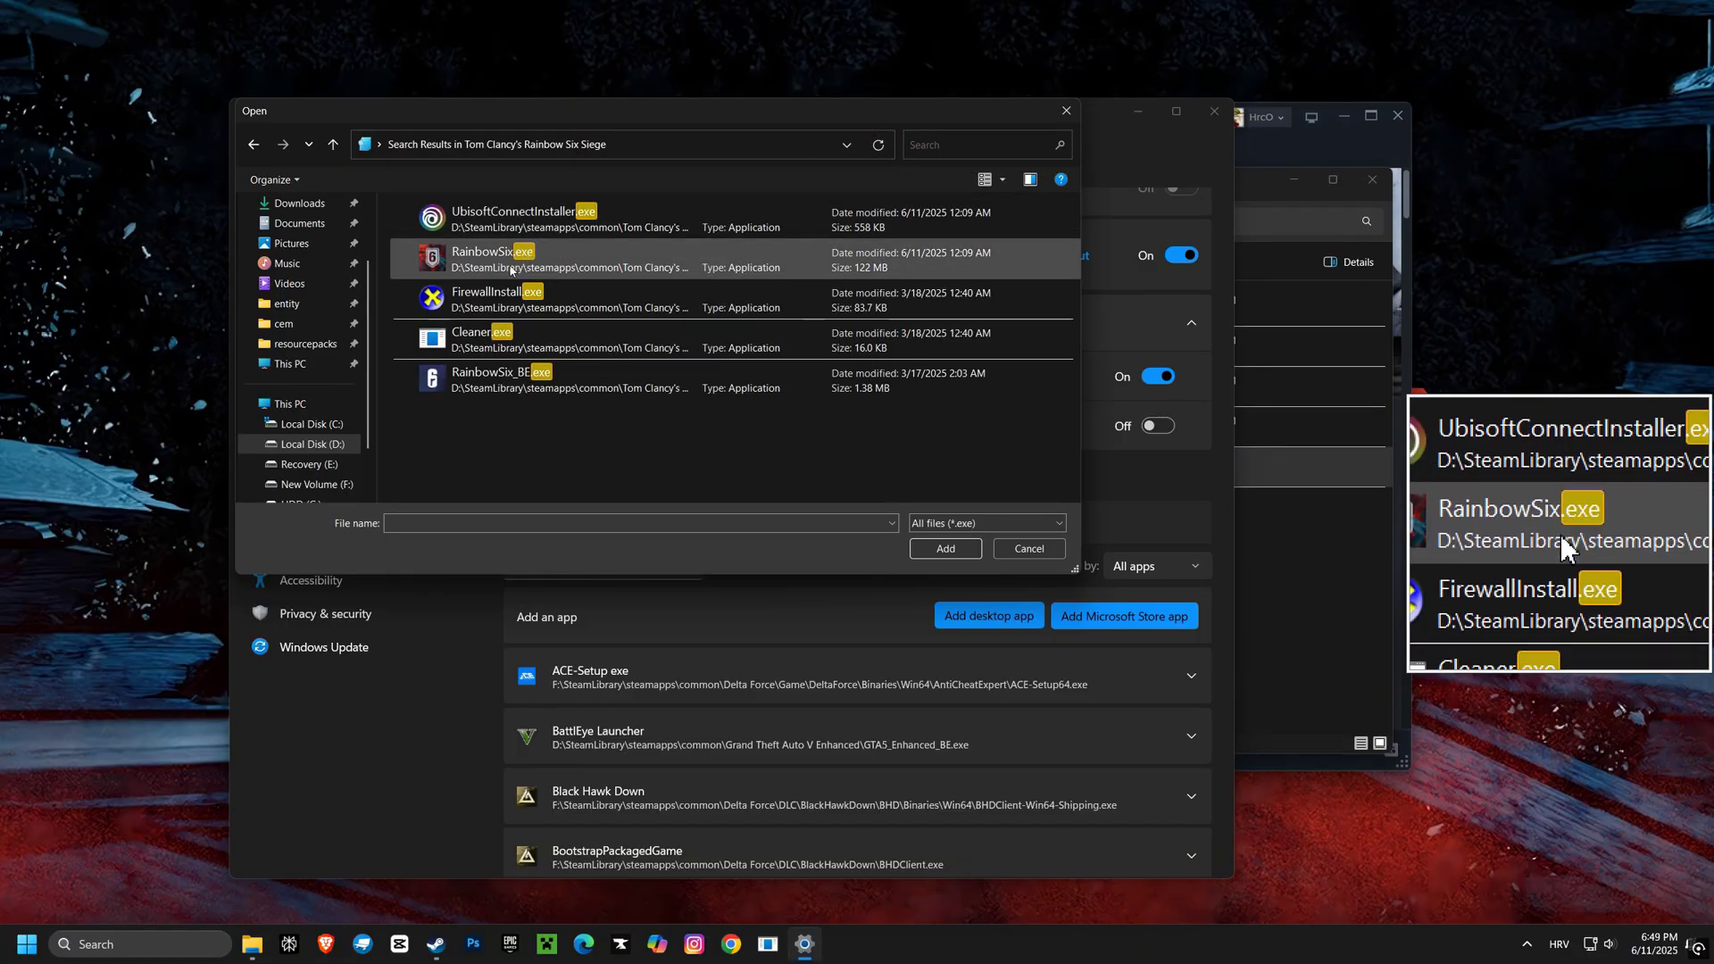
{"action": "left_click", "coordinate": [479, 266]}
{"action": "left_click", "coordinate": [945, 548]}
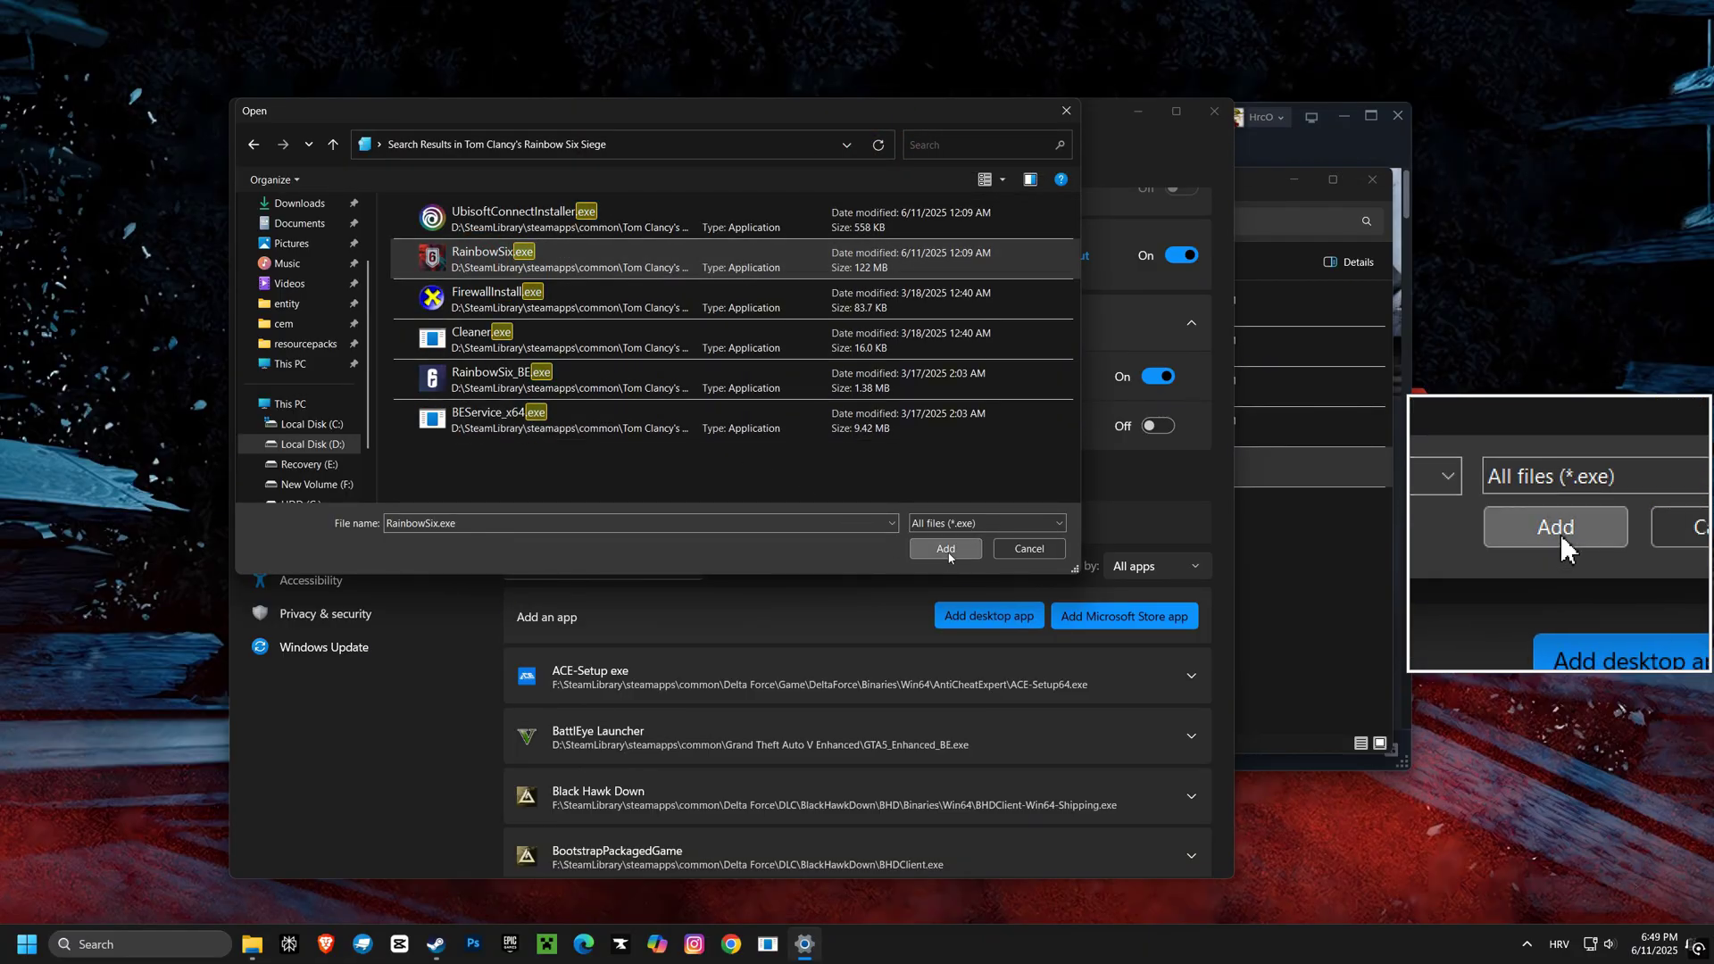
{"action": "scroll", "coordinate": [956, 543], "scroll_direction": "down", "scroll_amount": 3}
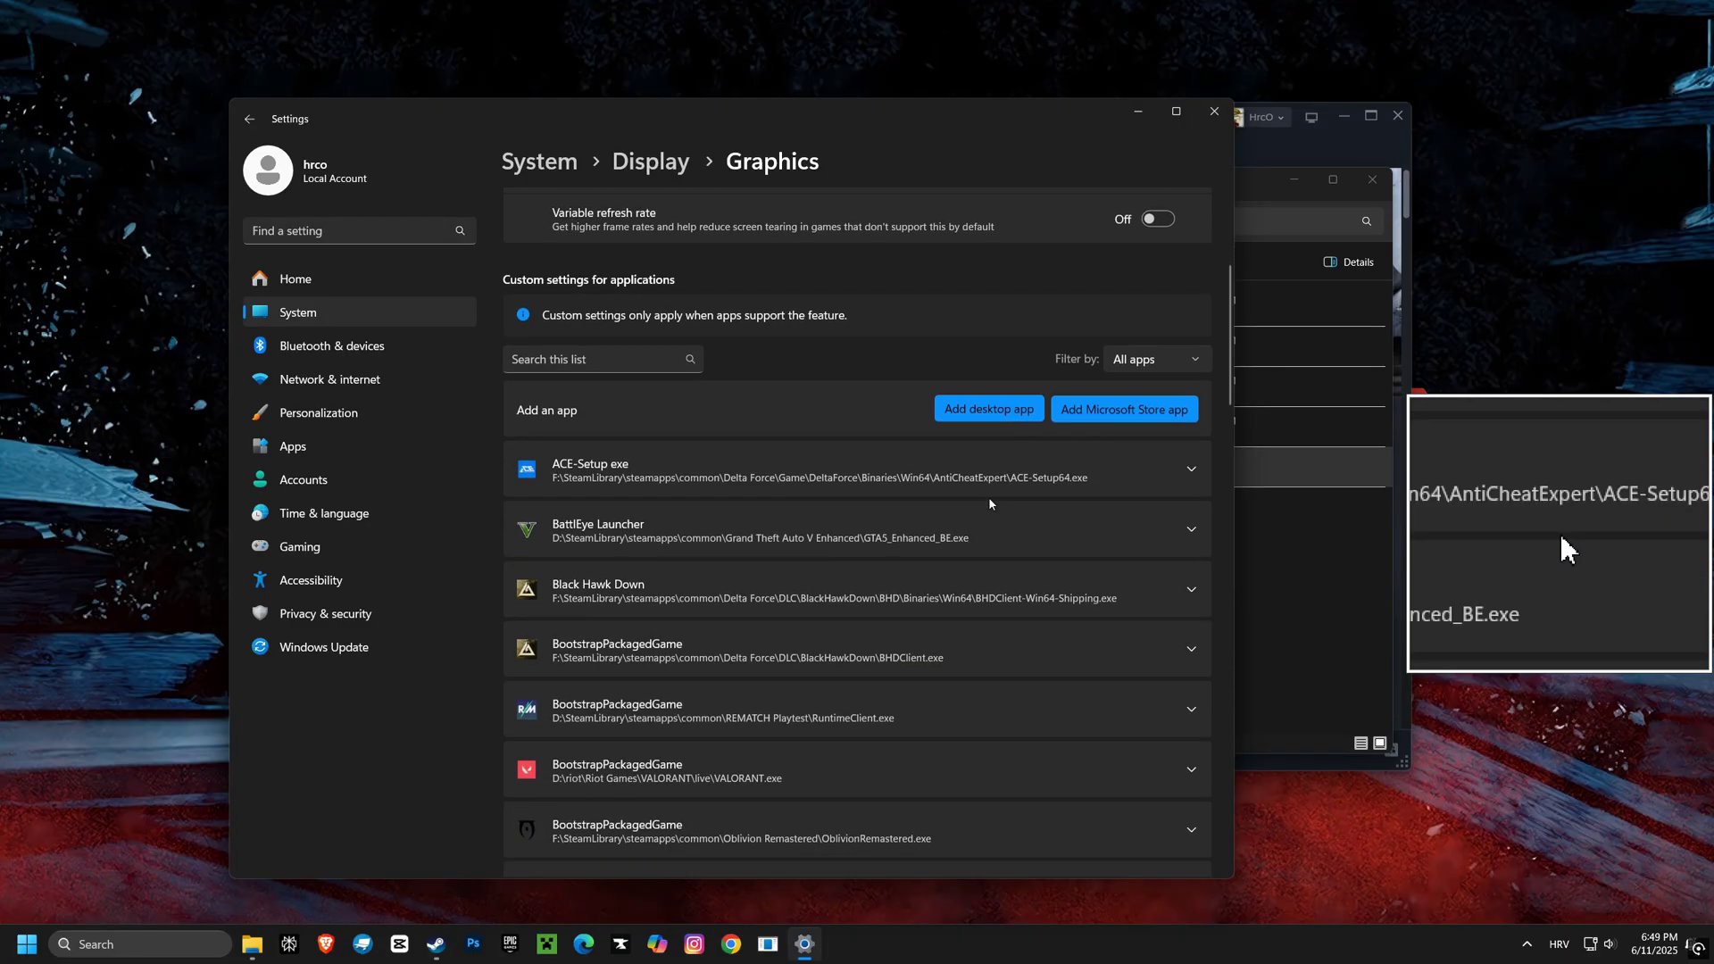
Step: Set the GPU preference to High Performance (NVIDIA GeForce RTX 4060) for the RainbowSix.exe entry in the SteamLibrary folder
{"action": "scroll", "coordinate": [988, 502], "scroll_direction": "down", "scroll_amount": 3}
{"action": "scroll", "coordinate": [998, 510], "scroll_direction": "down", "scroll_amount": 7}
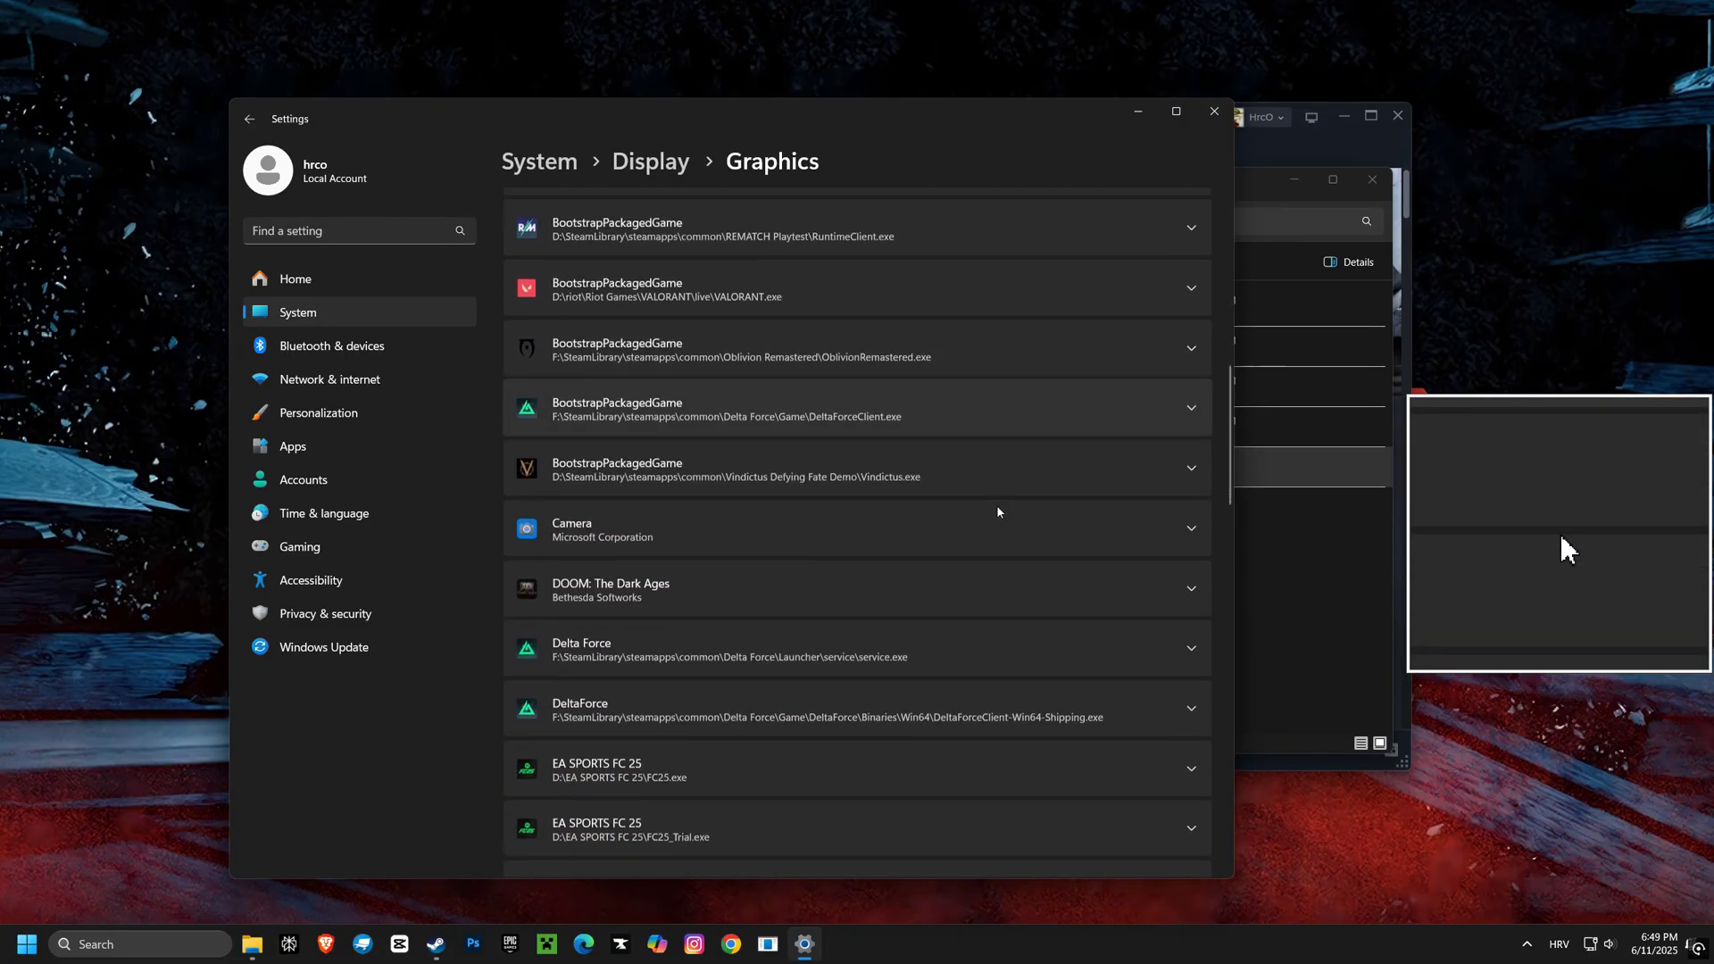
{"action": "scroll", "coordinate": [999, 512], "scroll_direction": "down", "scroll_amount": 9}
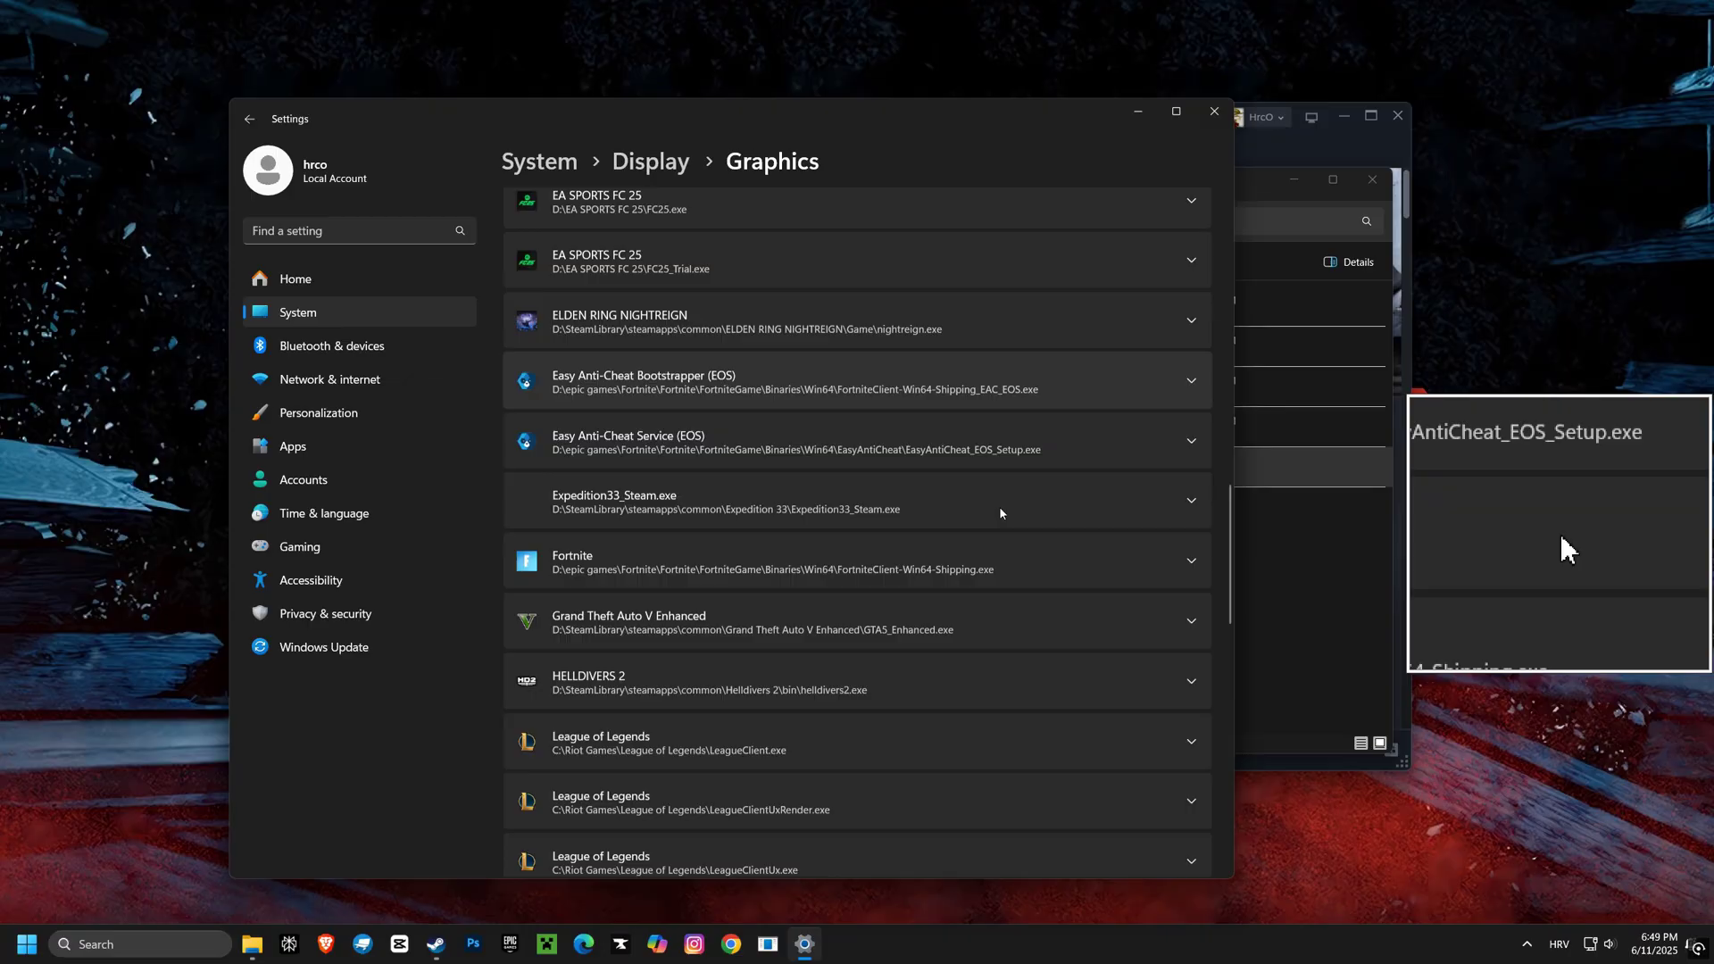
{"action": "scroll", "coordinate": [1002, 515], "scroll_direction": "down", "scroll_amount": 2}
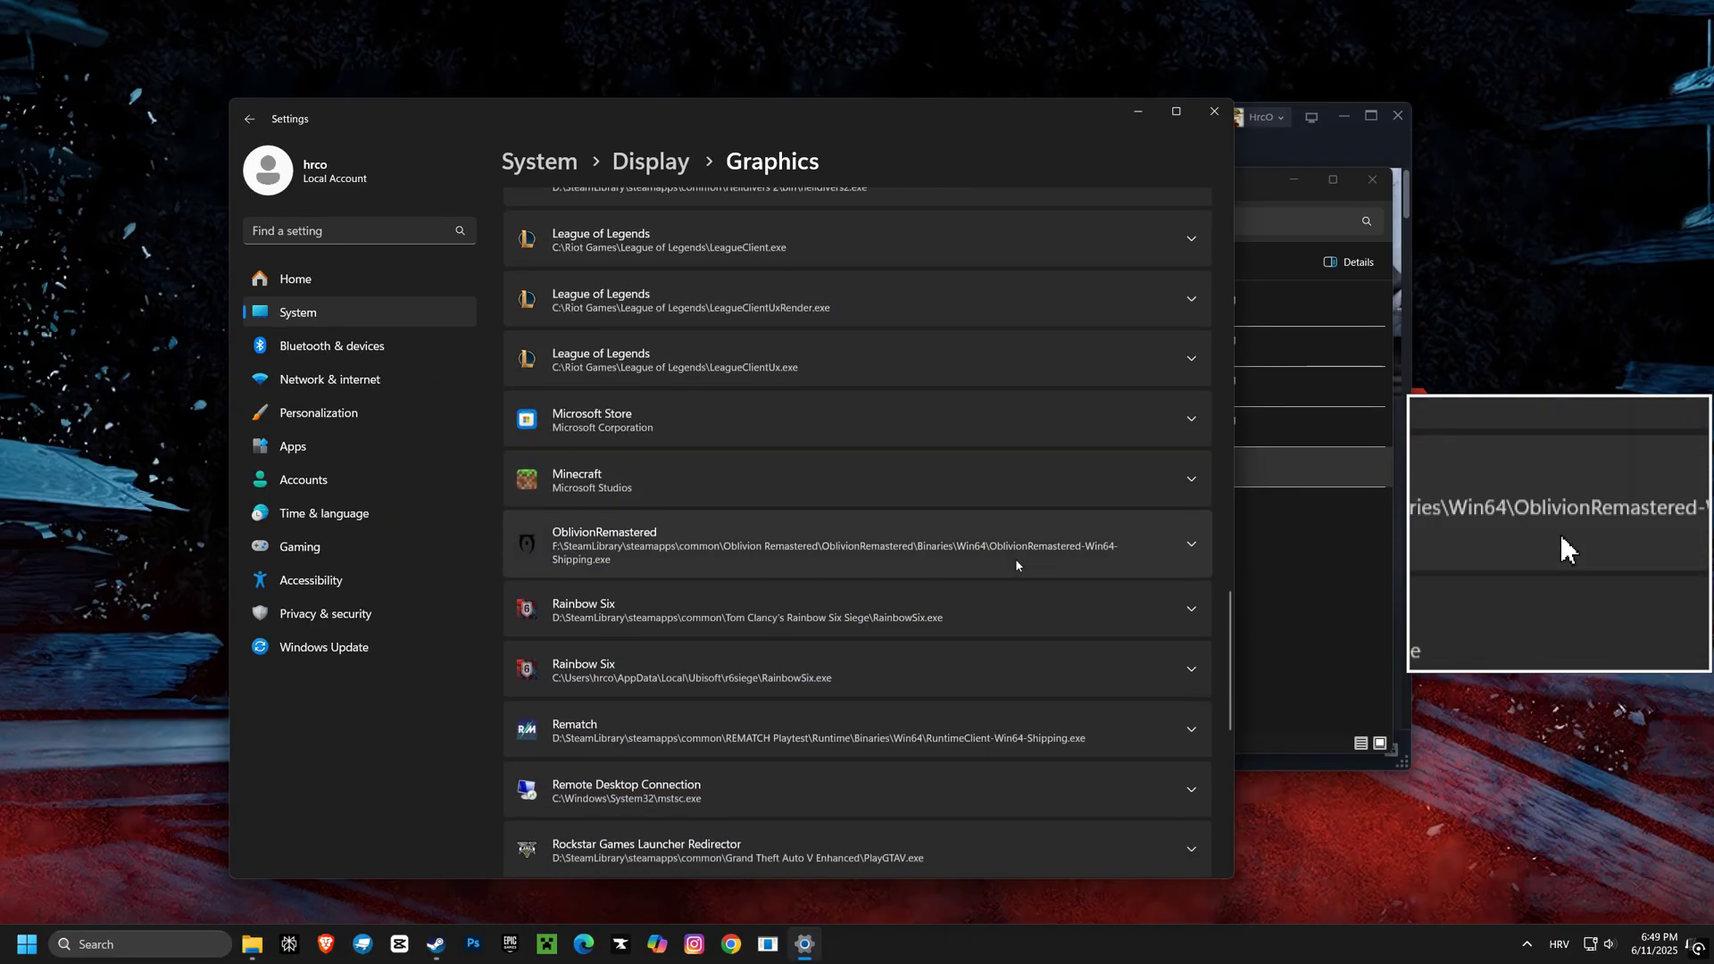
{"action": "left_click", "coordinate": [1192, 611]}
{"action": "scroll", "coordinate": [1161, 599], "scroll_direction": "down", "scroll_amount": 1}
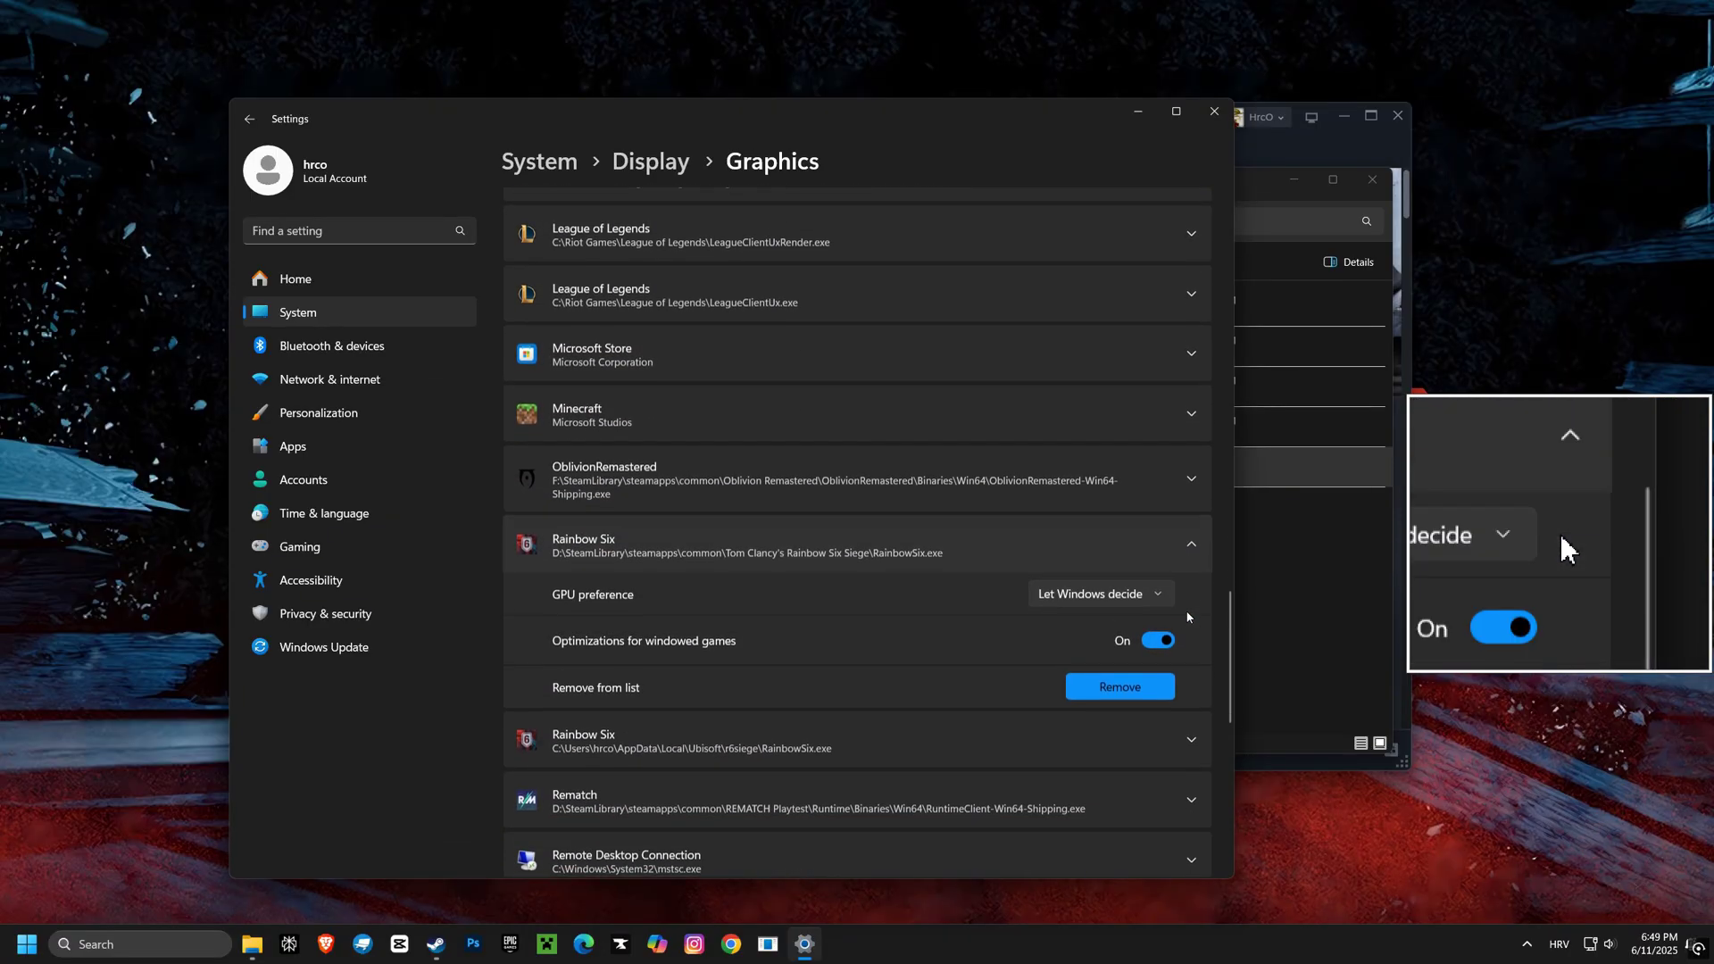
{"action": "left_click", "coordinate": [1133, 591]}
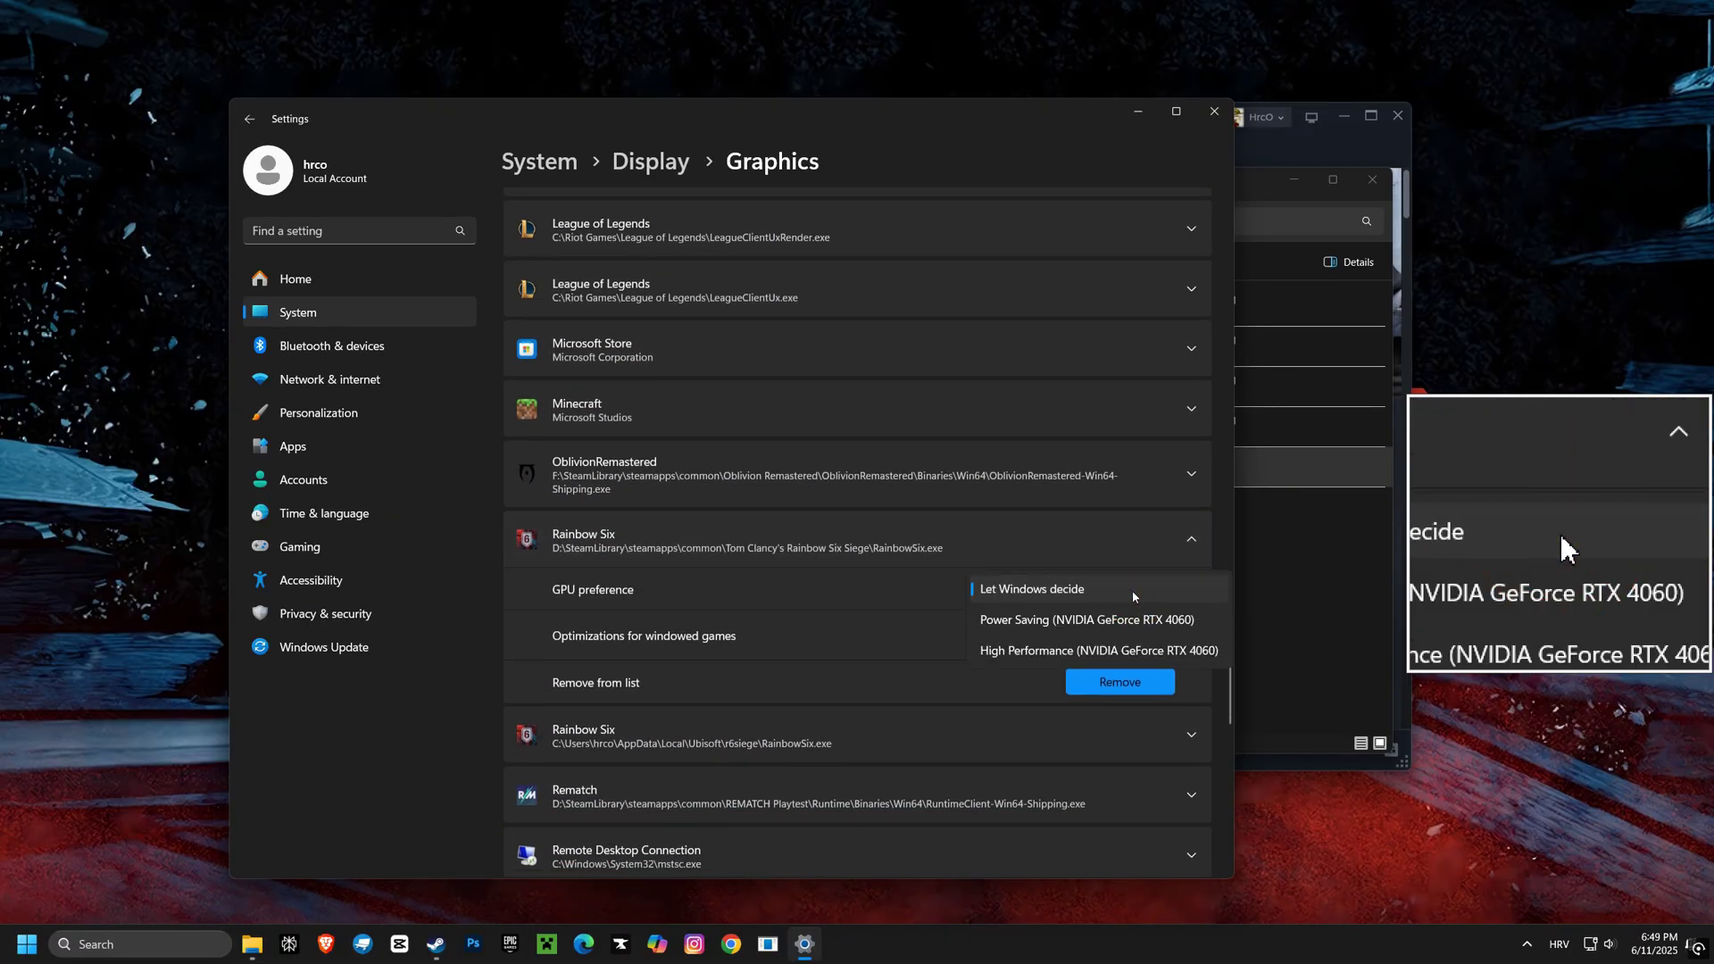
{"action": "left_click", "coordinate": [1055, 651]}
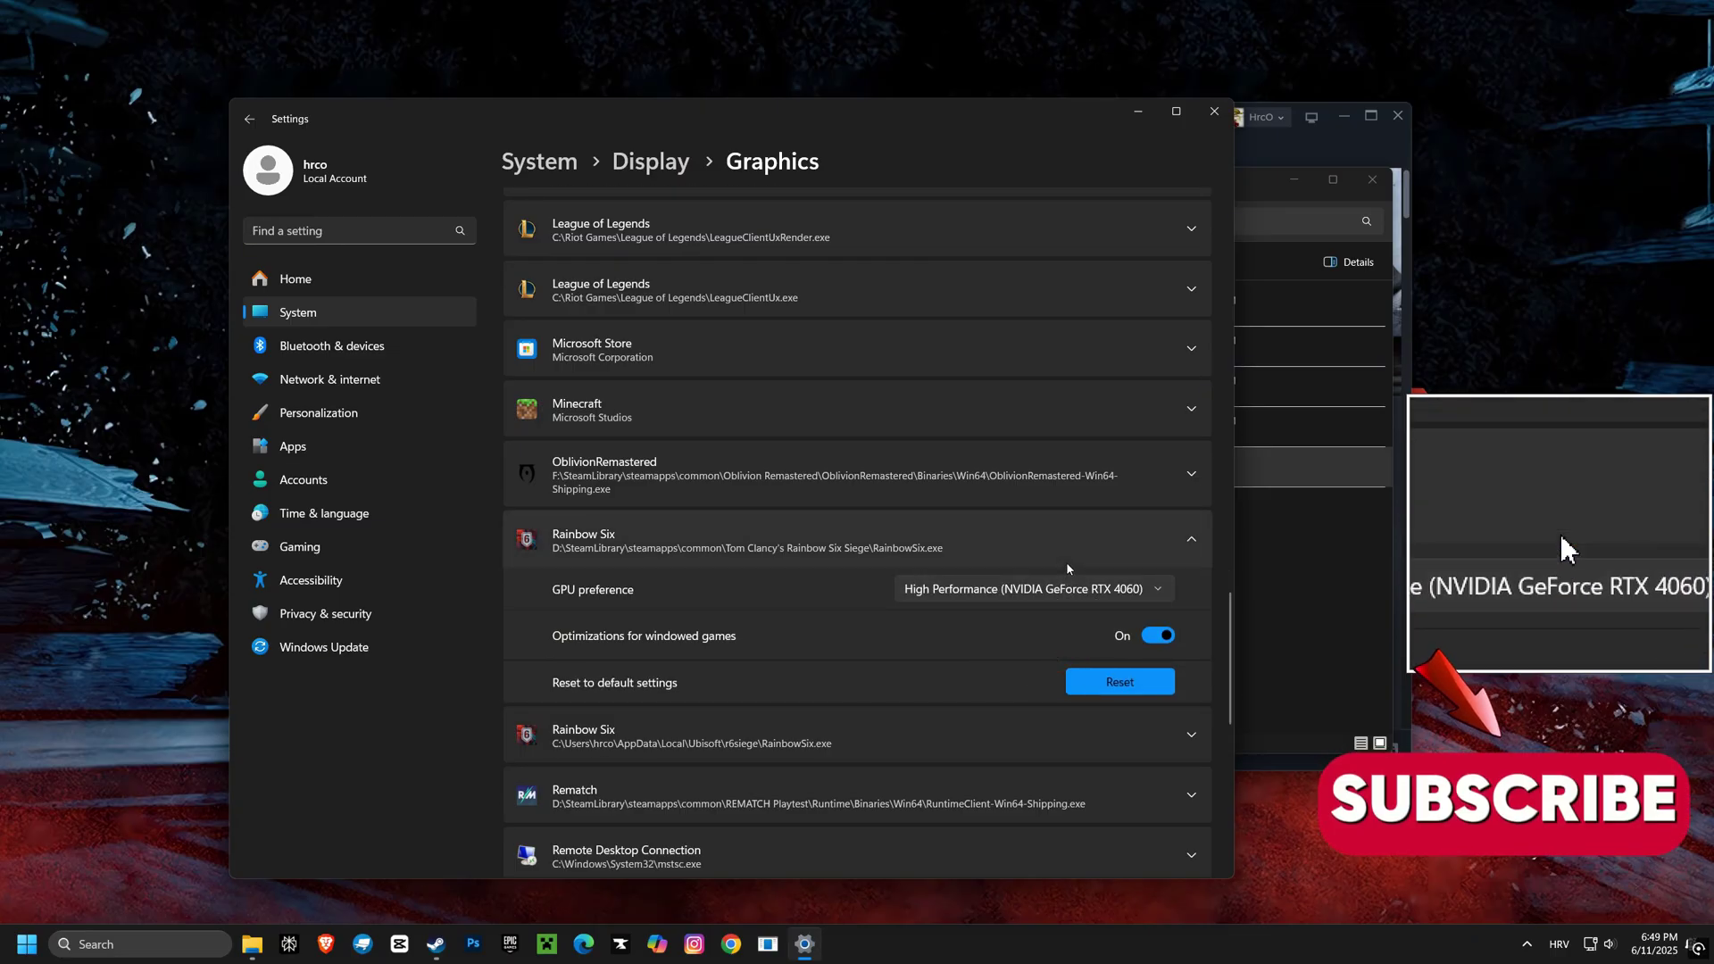
Step: Set the GPU preference to High Performance (NVIDIA GeForce RTX 4060) for the Rainbow Six entry in the Ubisoft r6siege folder
{"action": "left_click", "coordinate": [1191, 736]}
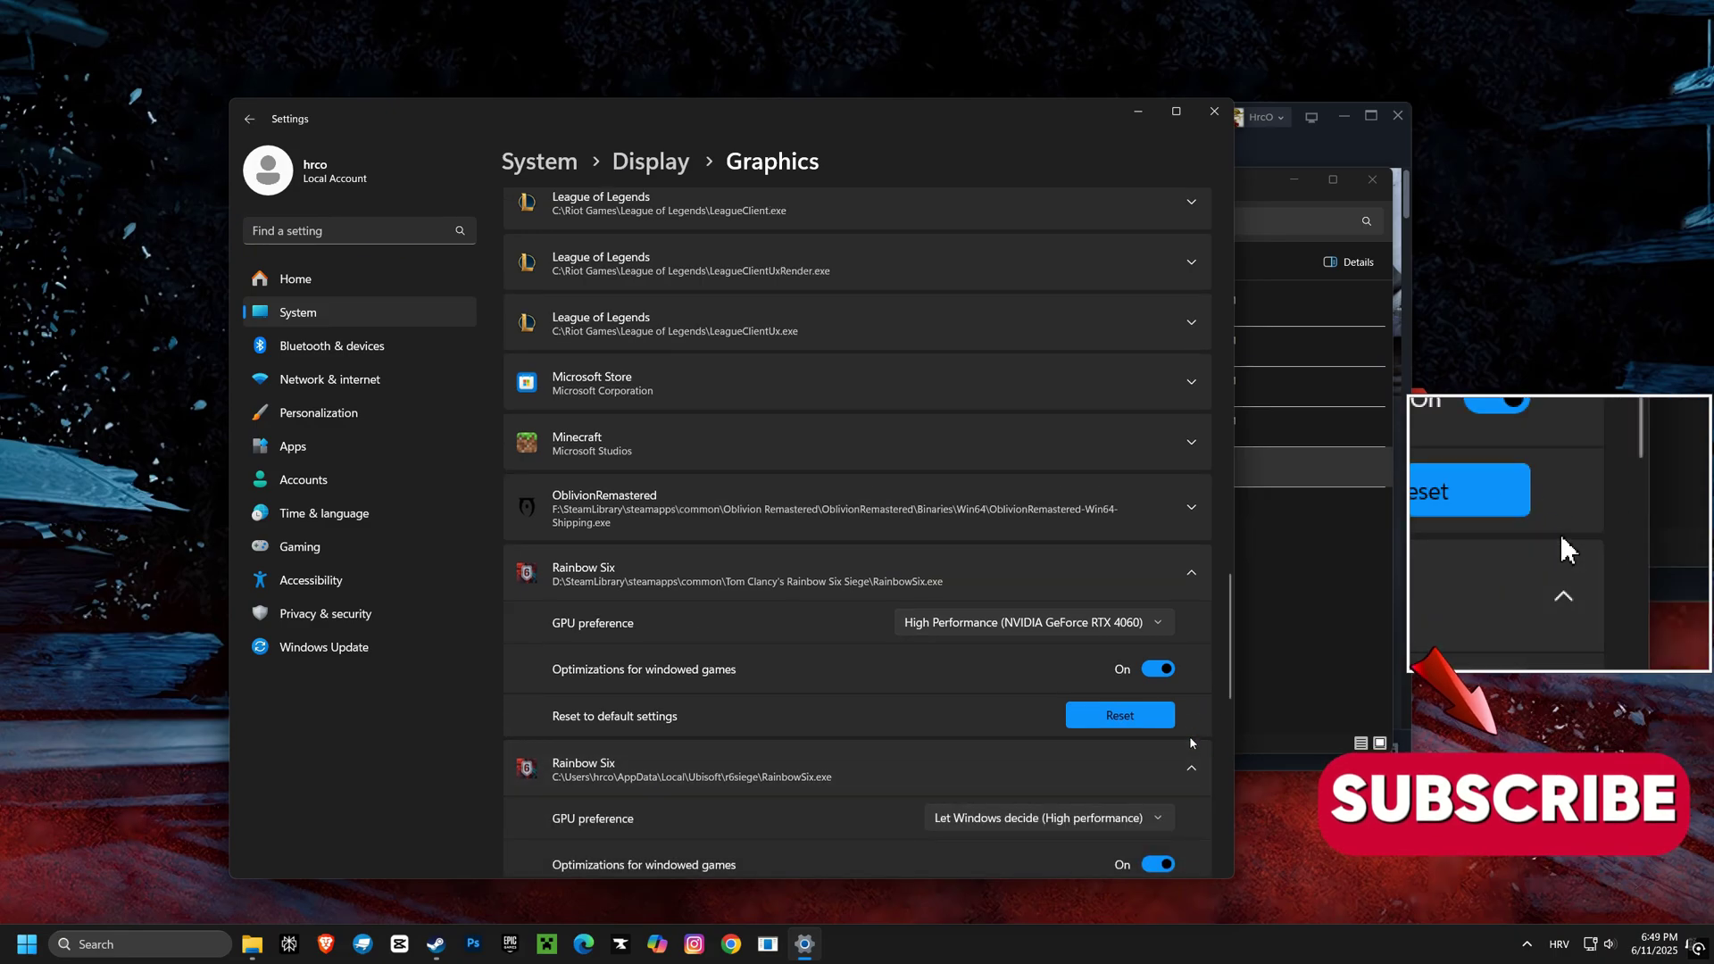
{"action": "left_click", "coordinate": [1115, 818]}
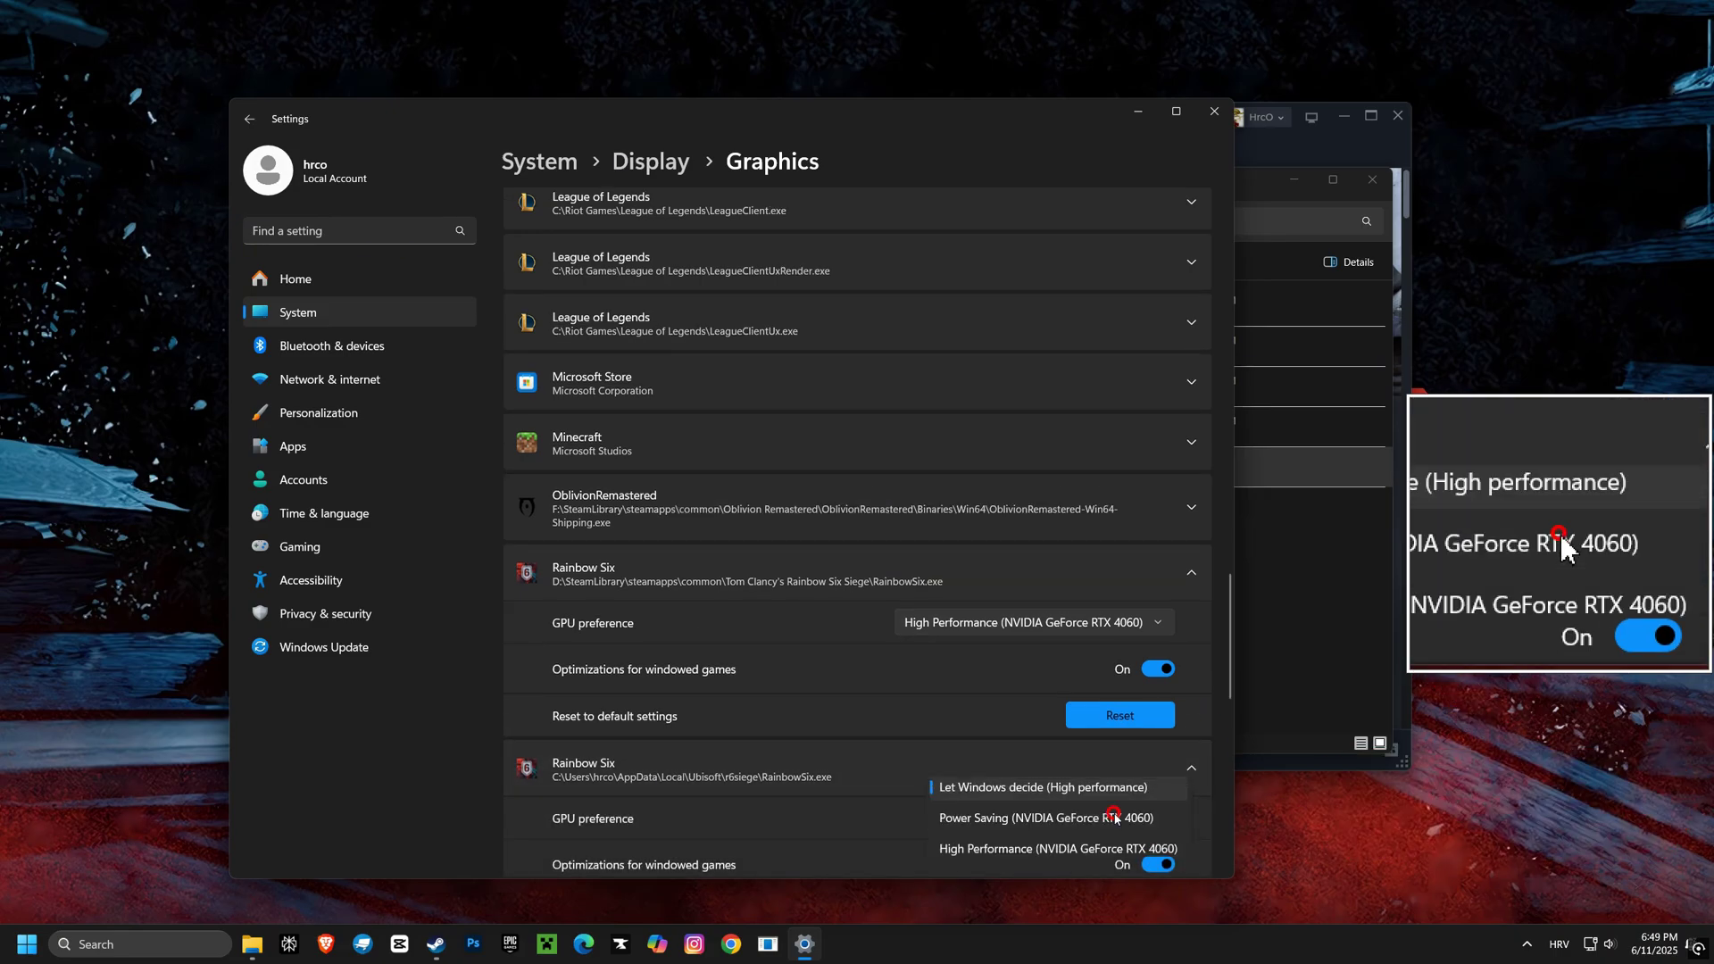
{"action": "left_click", "coordinate": [1022, 849]}
{"action": "scroll", "coordinate": [1053, 769], "scroll_direction": "down", "scroll_amount": 2}
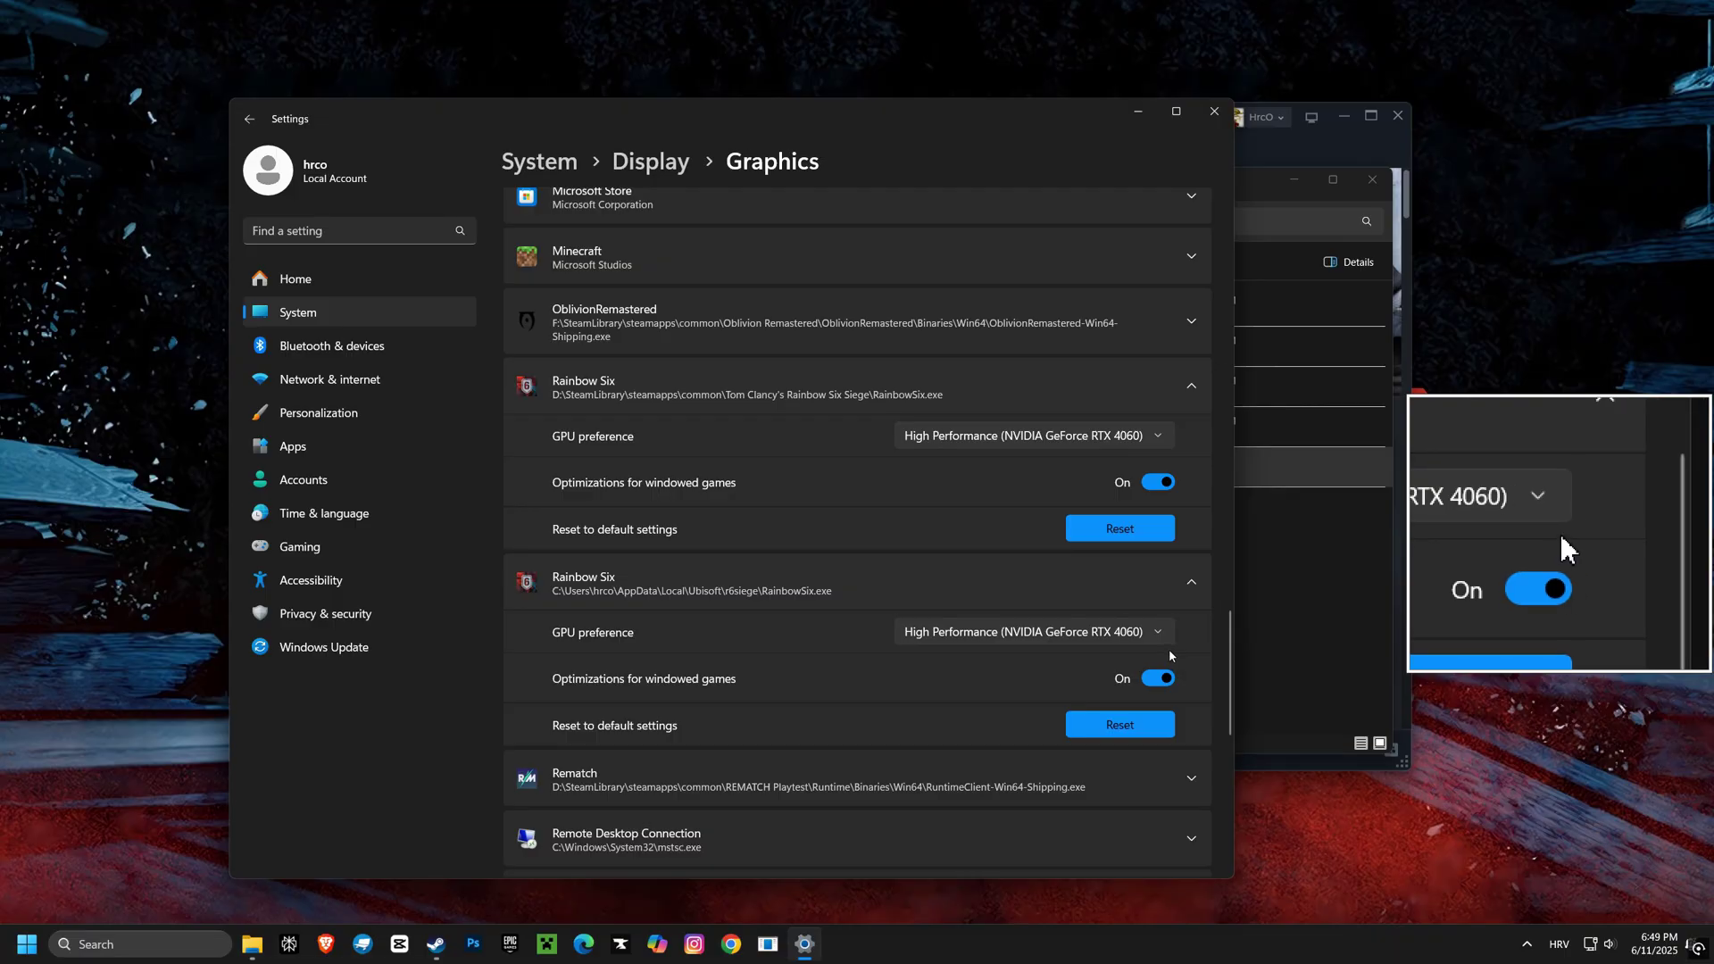
{"action": "left_click", "coordinate": [1119, 724]}
Step: Add RainbowSix_BE.exe as a desktop app to the custom graphics settings, locating it through the copied search-results path
{"action": "scroll", "coordinate": [1123, 607], "scroll_direction": "up", "scroll_amount": 15}
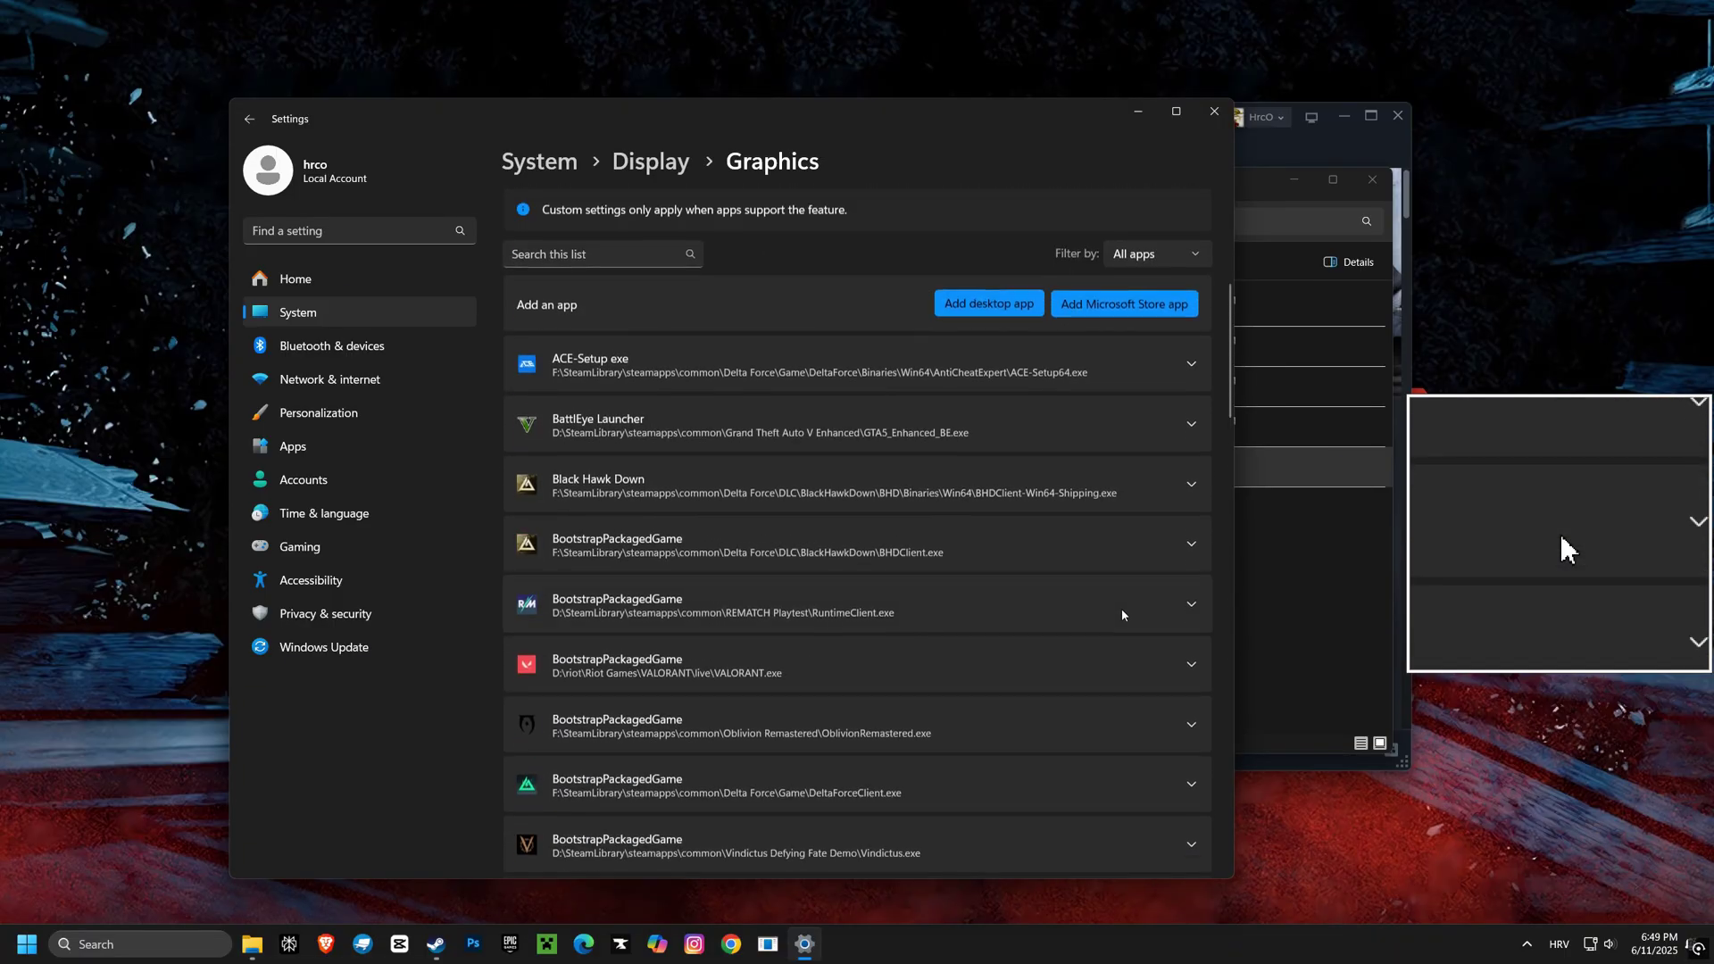
{"action": "left_click", "coordinate": [991, 305]}
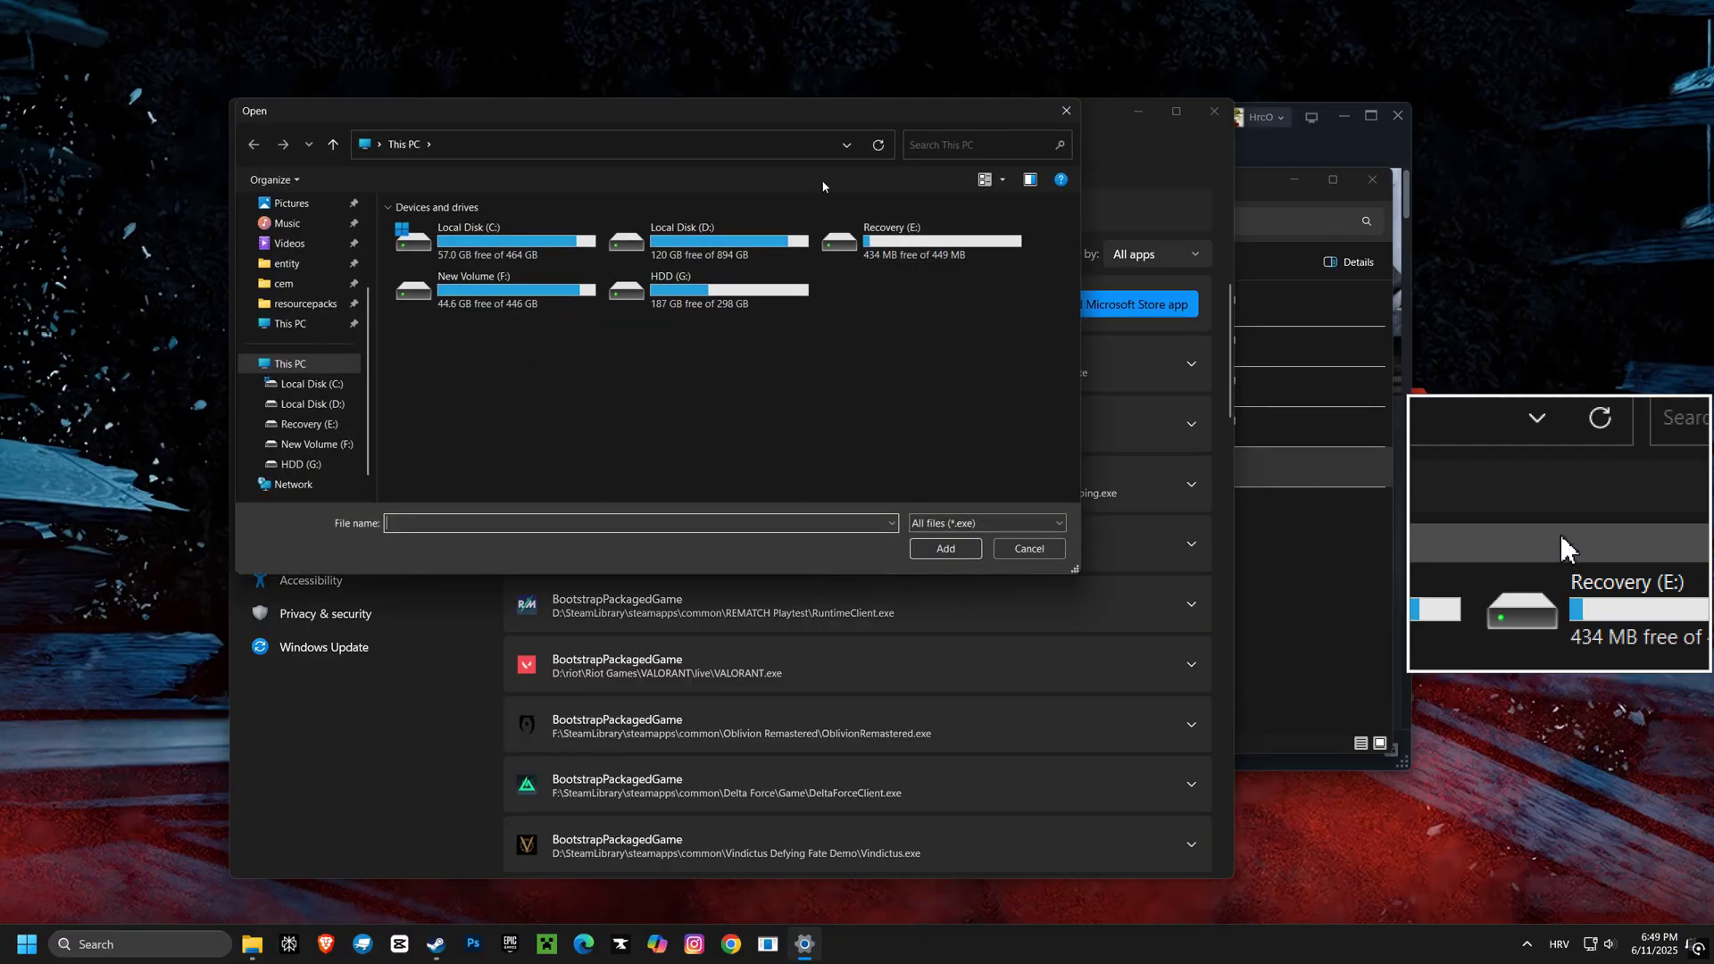
{"action": "left_click", "coordinate": [581, 143]}
{"action": "right_click", "coordinate": [501, 150]}
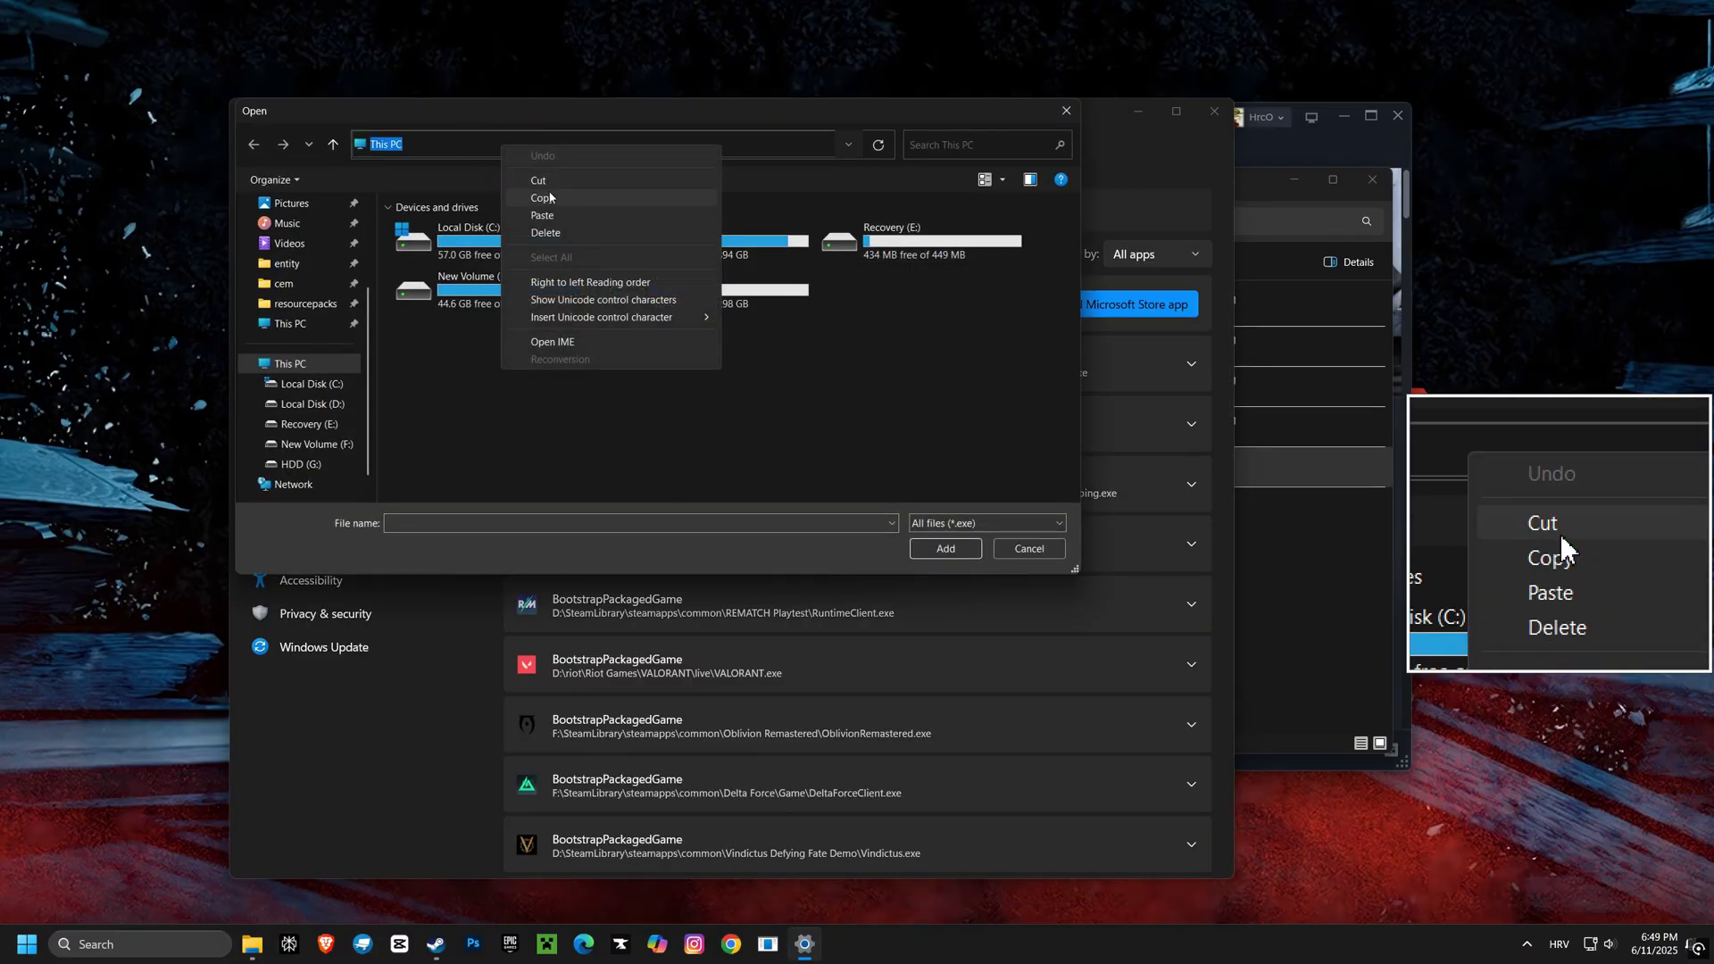
{"action": "left_click", "coordinate": [548, 219]}
{"action": "left_click", "coordinate": [878, 145]}
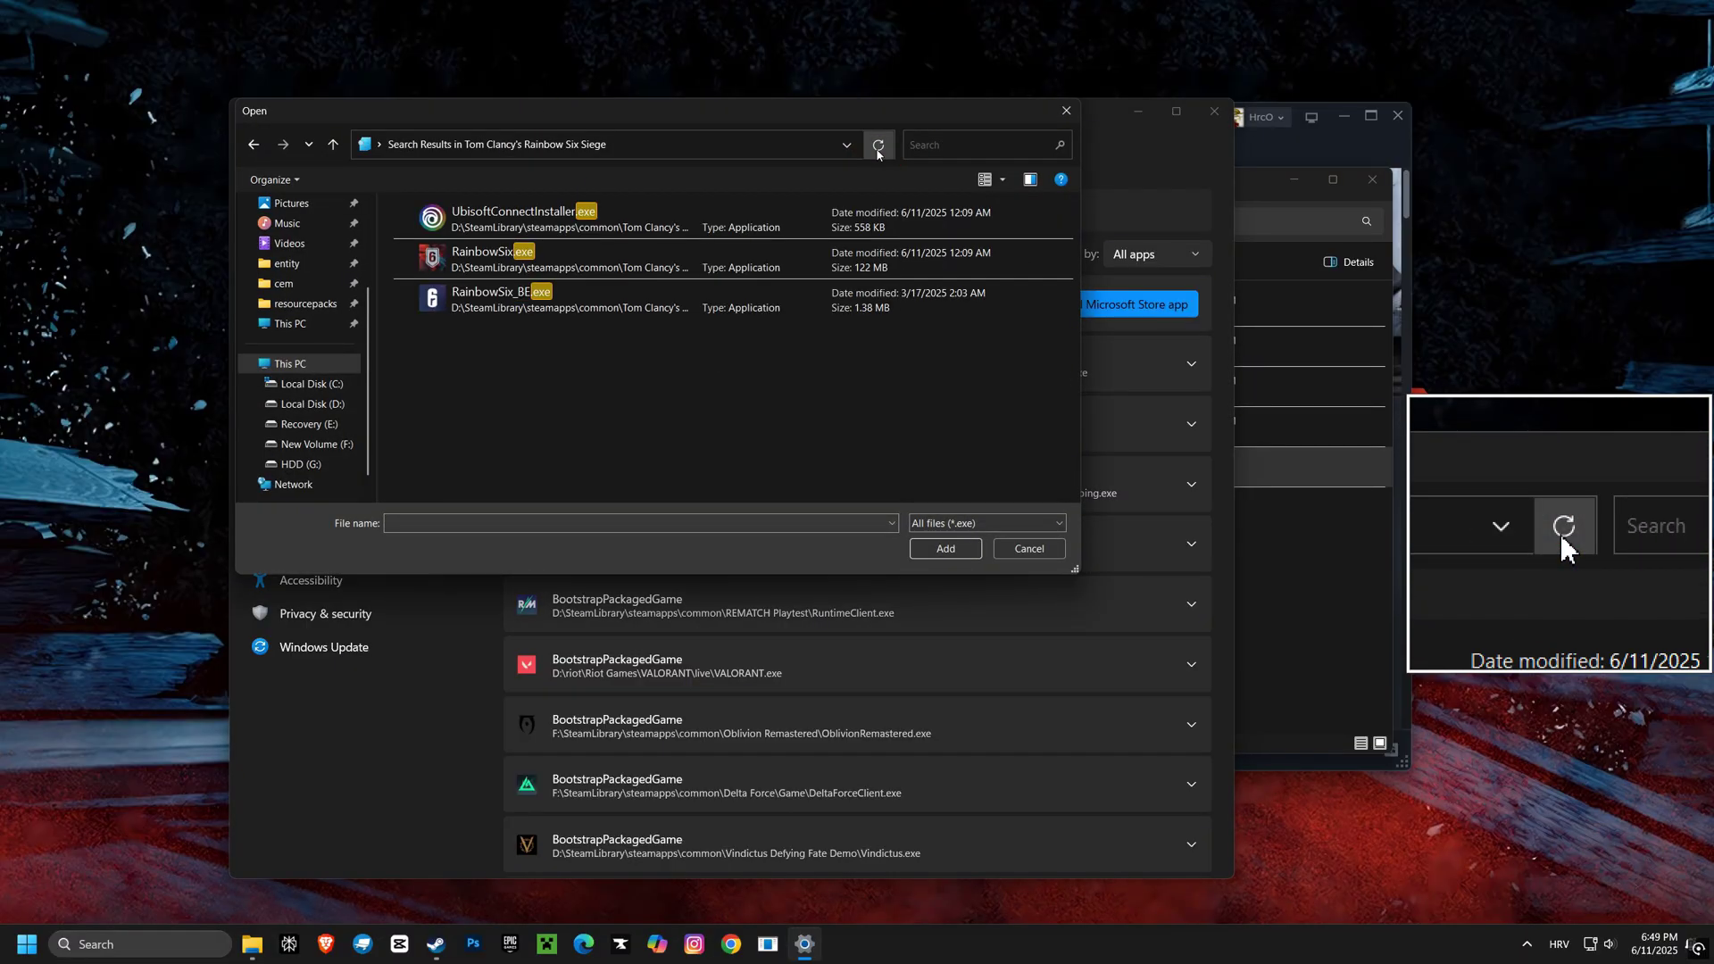
{"action": "left_click", "coordinate": [504, 300]}
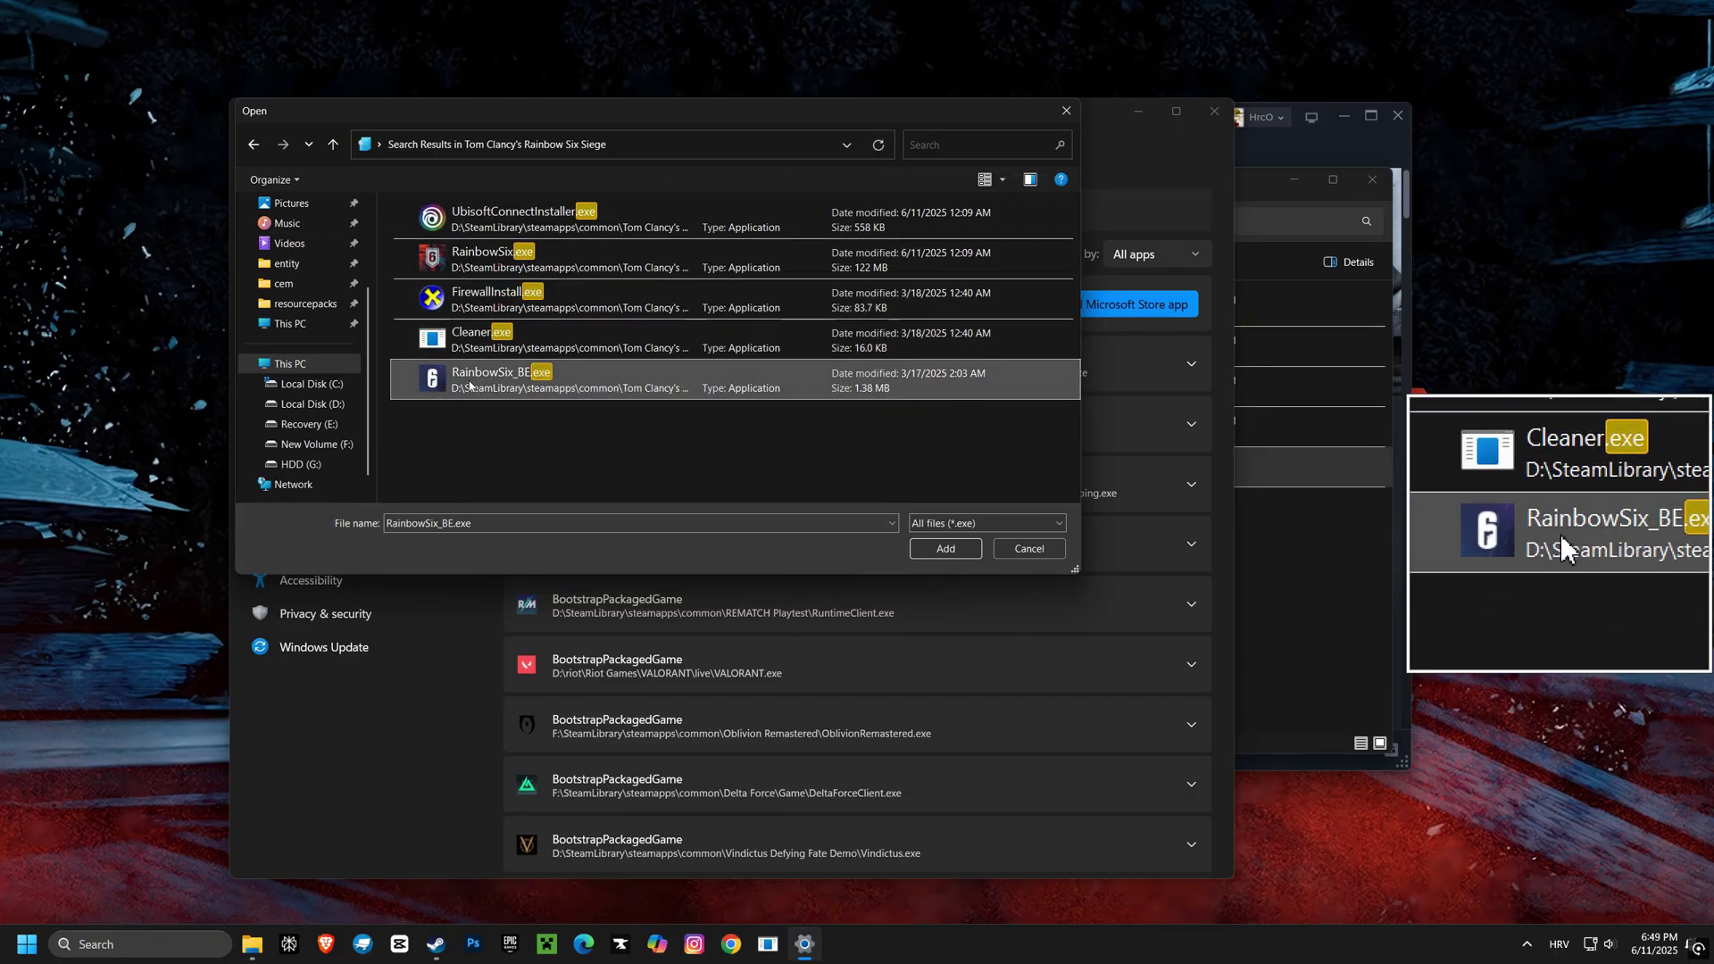
{"action": "left_click", "coordinate": [954, 555]}
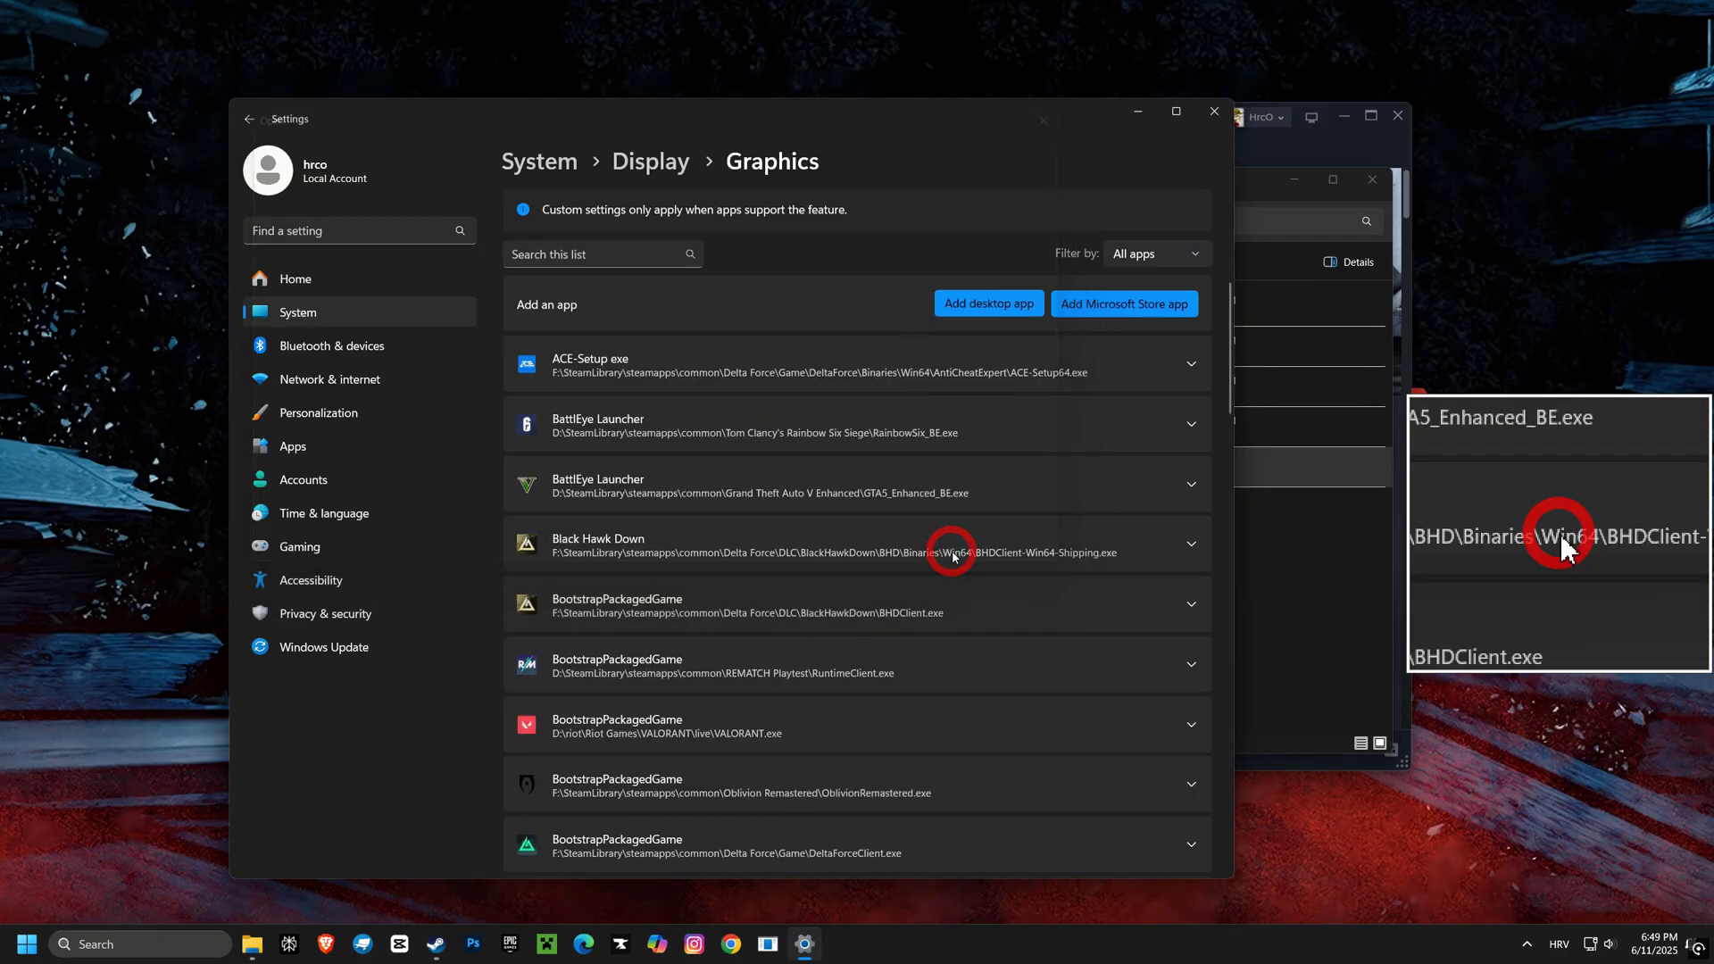
Step: Set the GPU preference of the RainbowSix_BE.exe BattlEye Launcher entry to High Performance (NVIDIA GeForce RTX 4060)
{"action": "left_click", "coordinate": [1189, 425]}
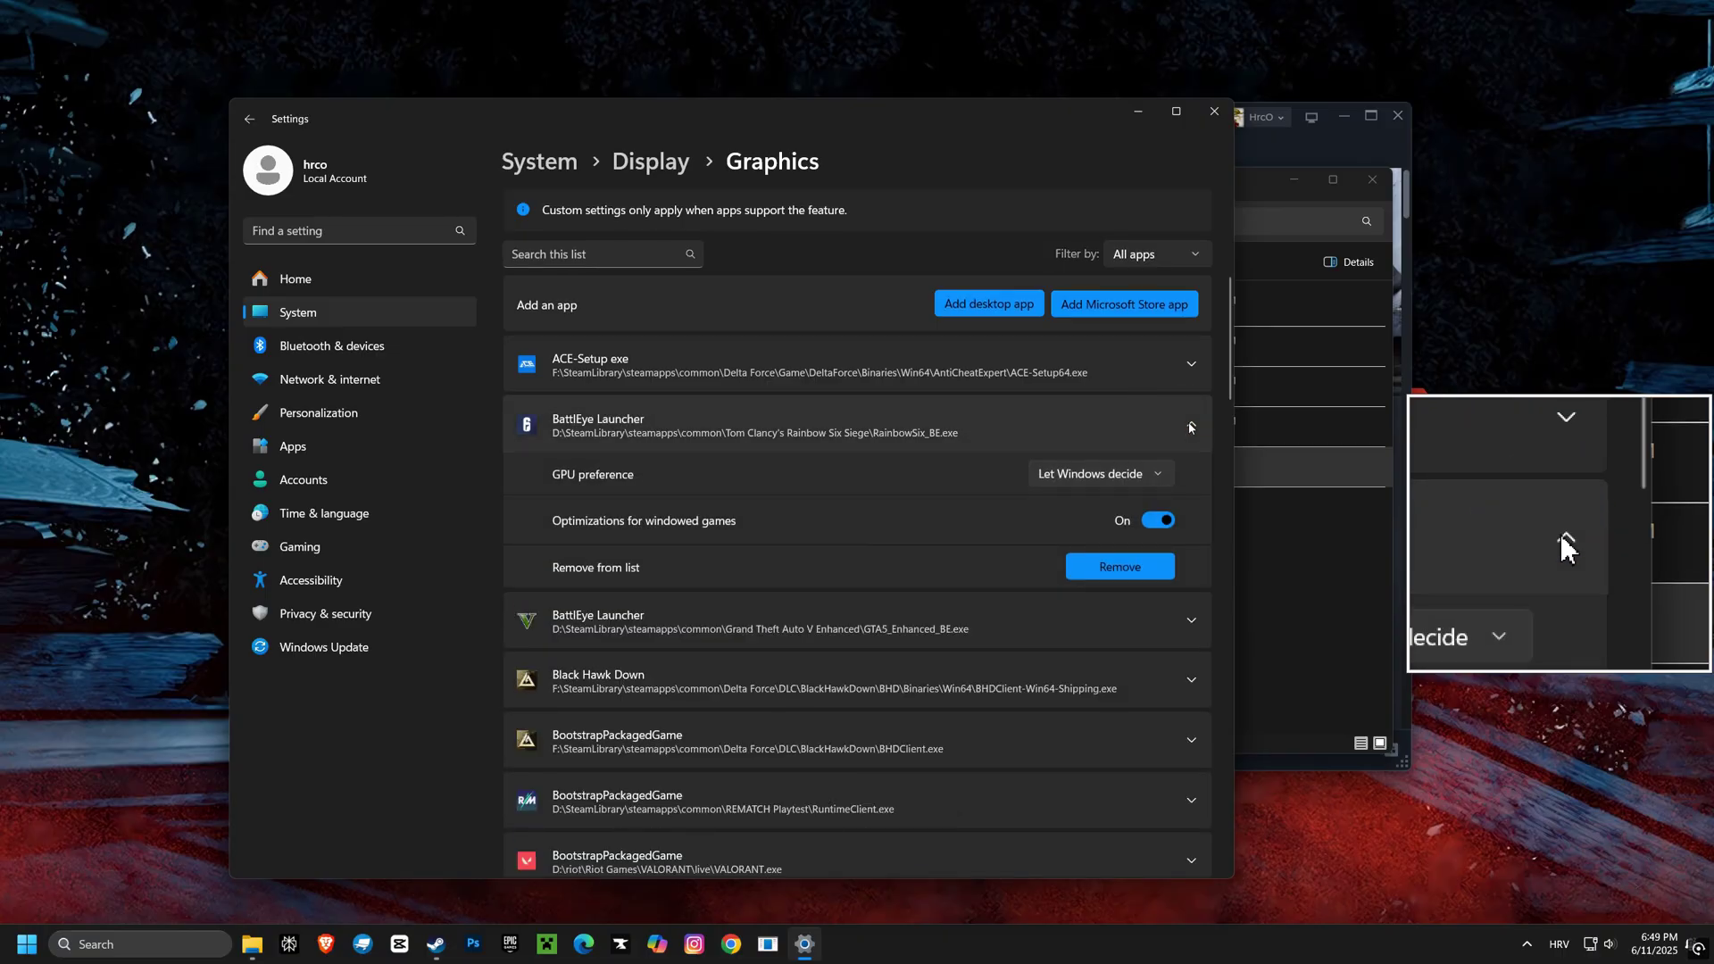
{"action": "left_click", "coordinate": [1134, 473]}
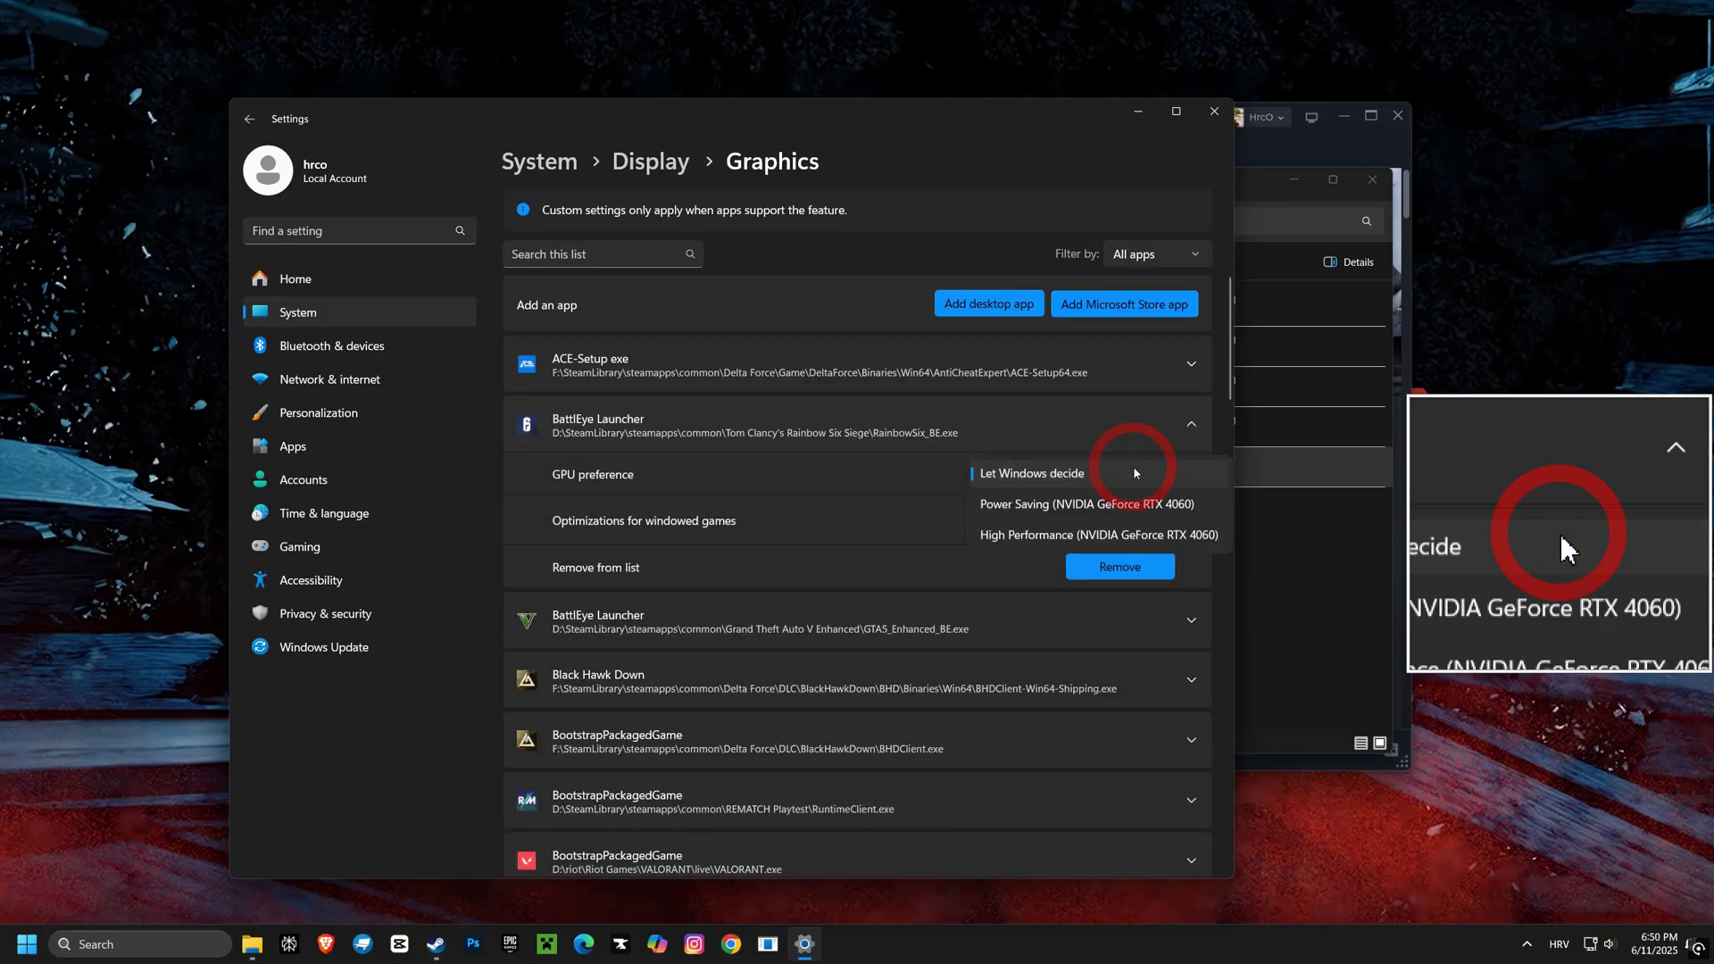
{"action": "left_click", "coordinate": [1038, 535]}
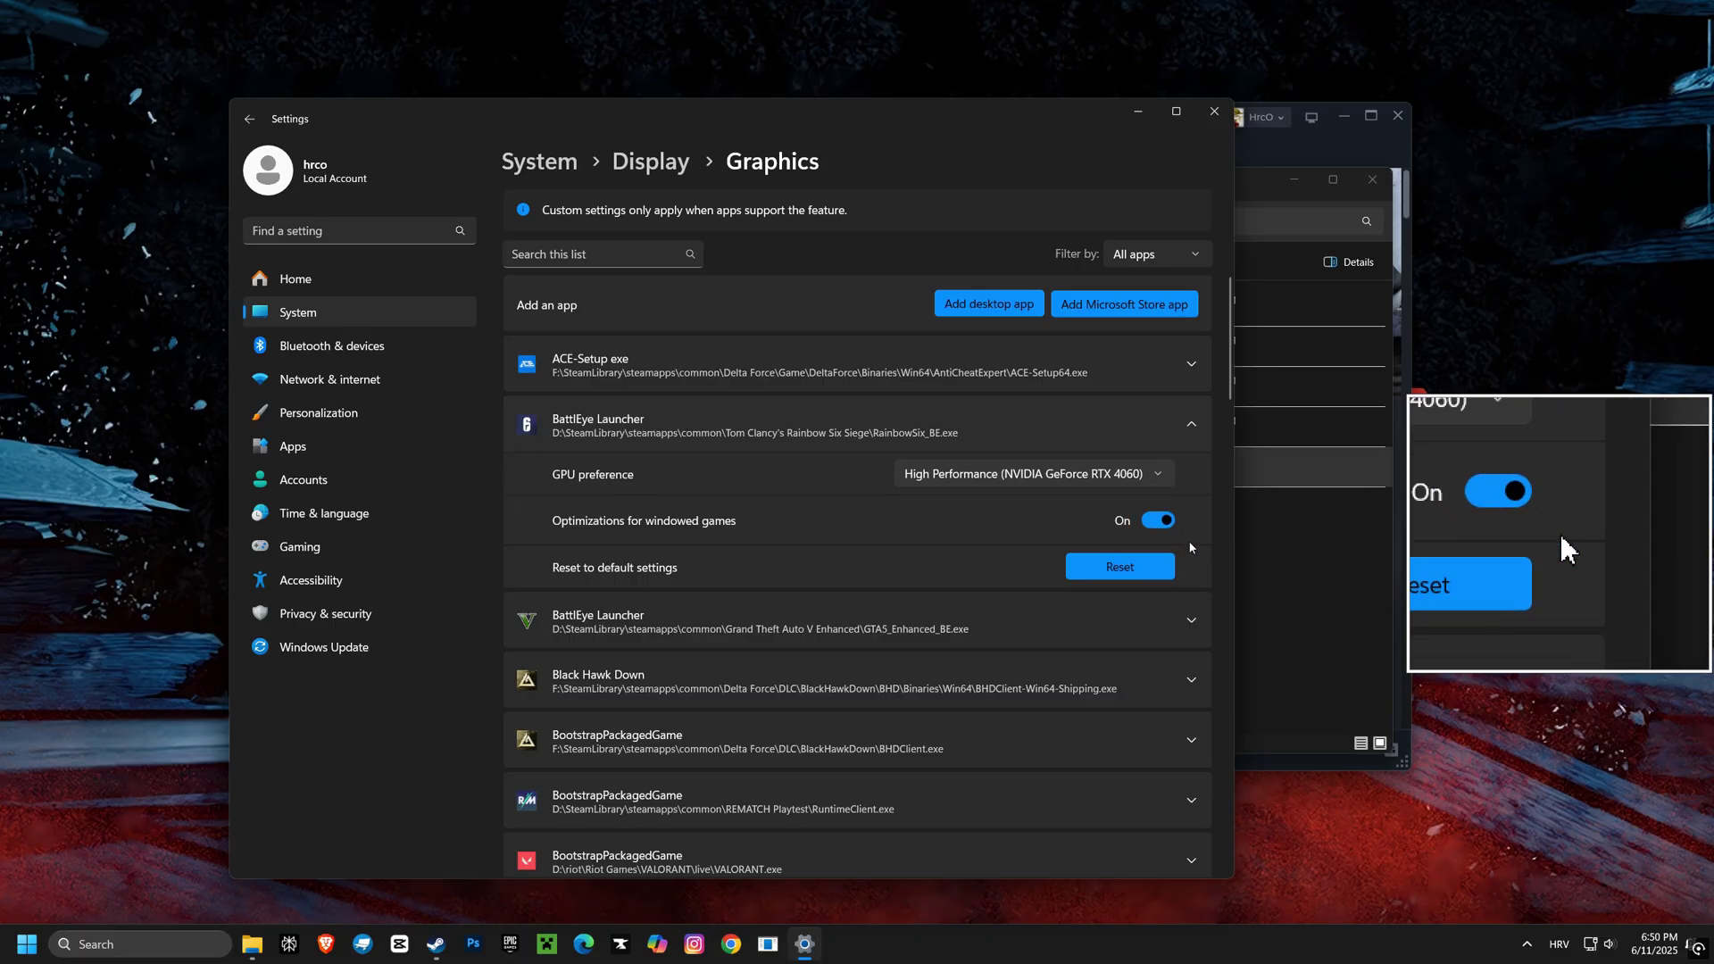
Step: Close the graphics settings and the .exe search results, and minimize Steam
{"action": "scroll", "coordinate": [1190, 548], "scroll_direction": "up", "scroll_amount": 5}
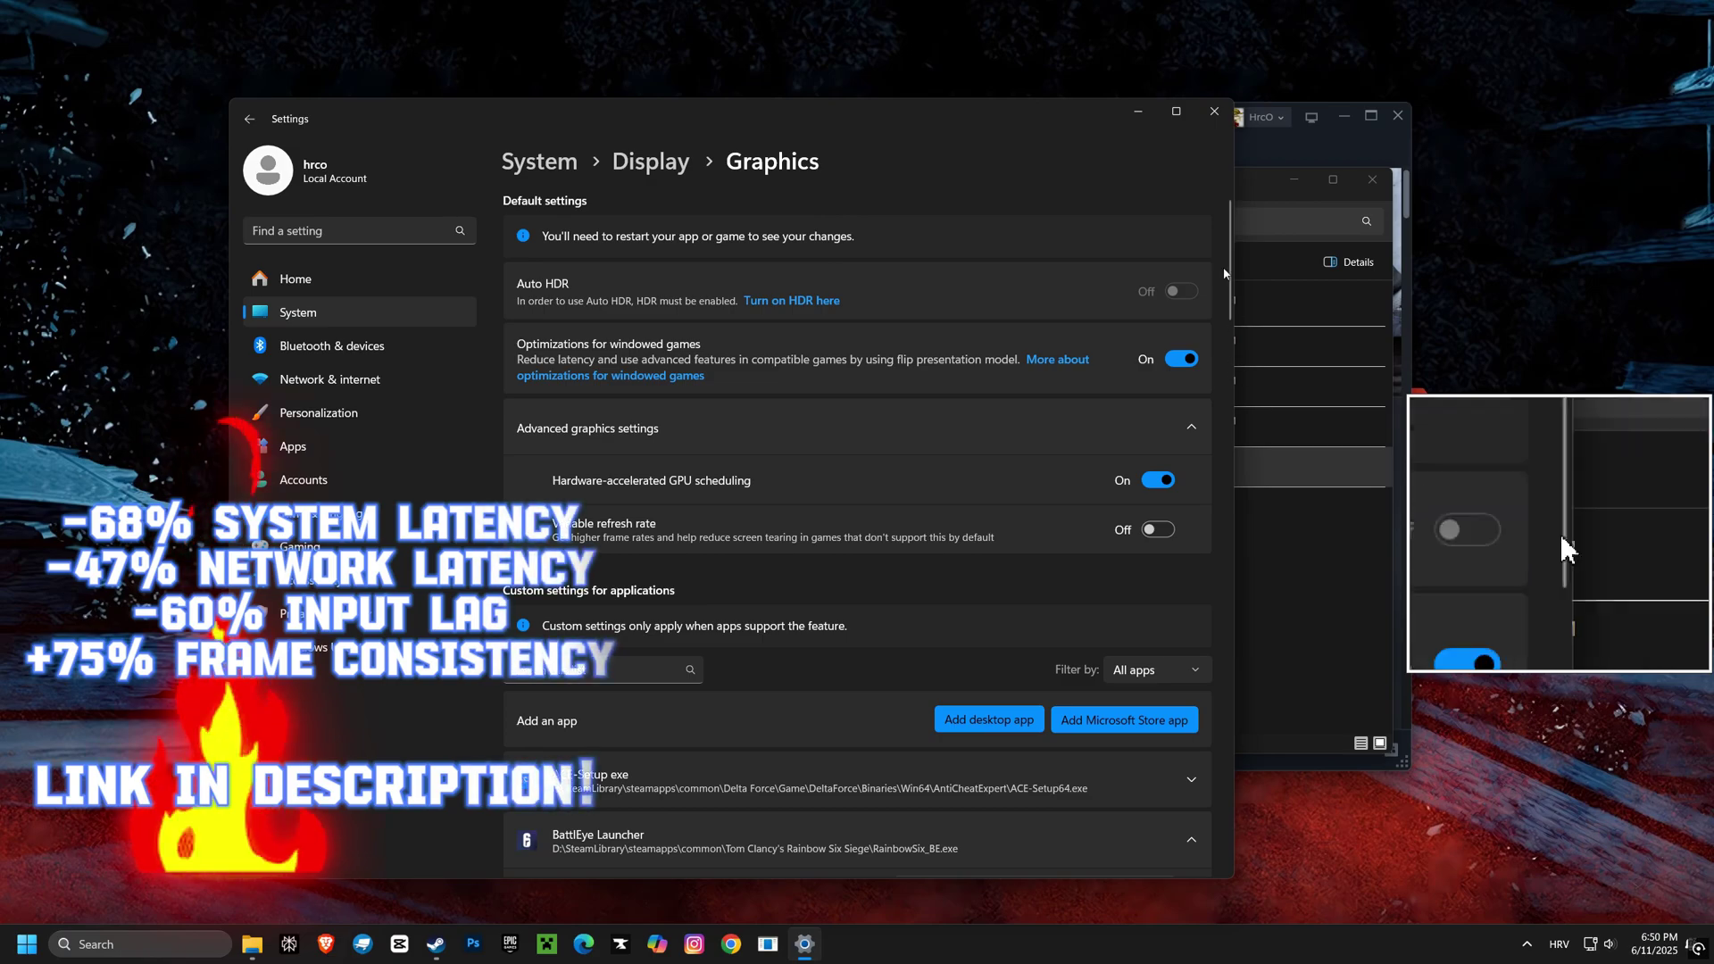
{"action": "left_click", "coordinate": [1214, 114]}
{"action": "left_click", "coordinate": [1373, 184]}
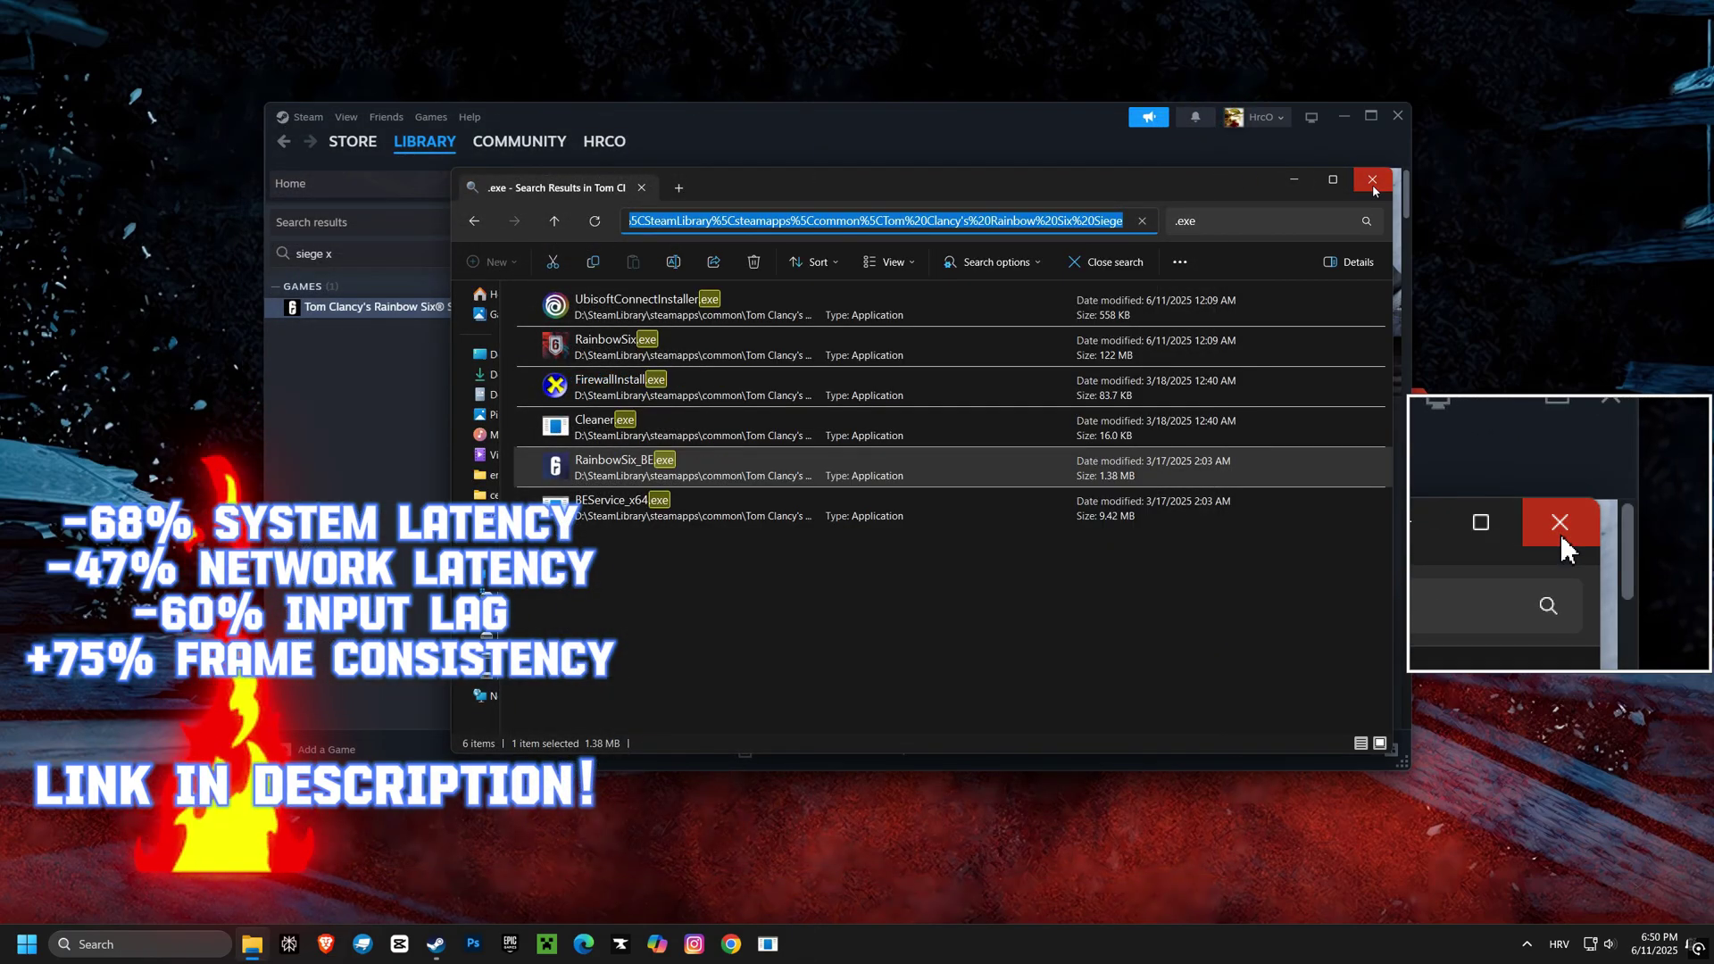
{"action": "left_click", "coordinate": [1373, 184]}
{"action": "left_click", "coordinate": [1344, 117]}
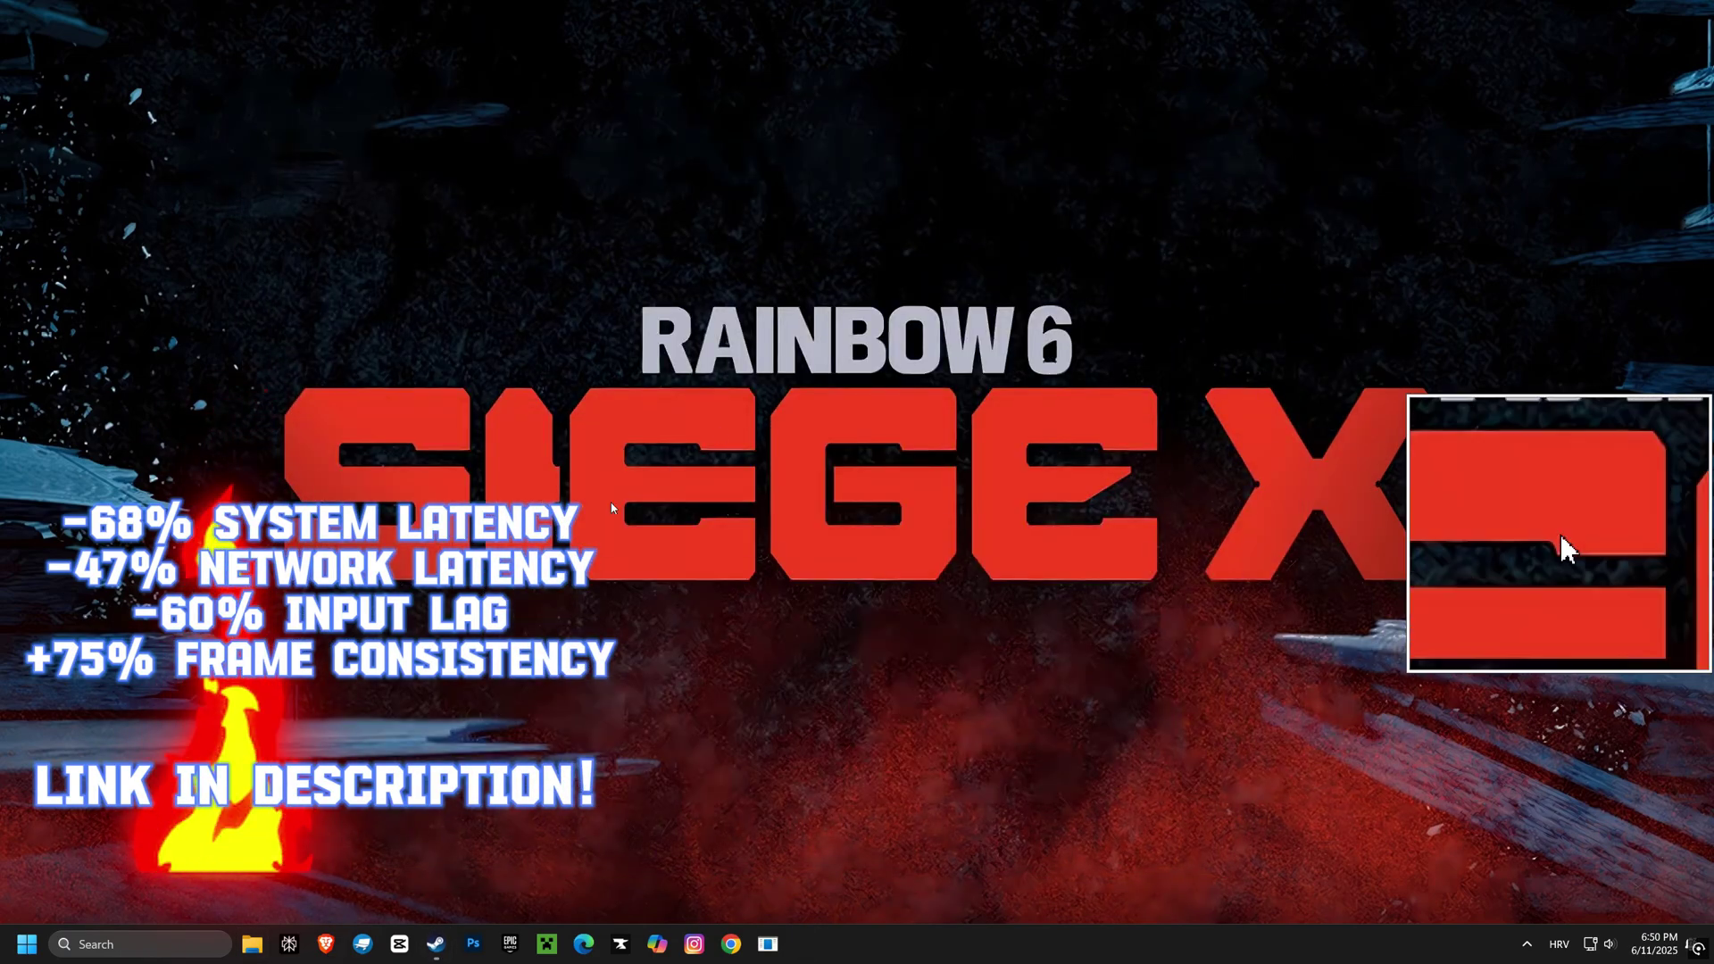
Step: Search Windows for "advanced system settings" and open View advanced system settings
{"action": "left_click", "coordinate": [113, 937]}
{"action": "type", "text": "advanc"}
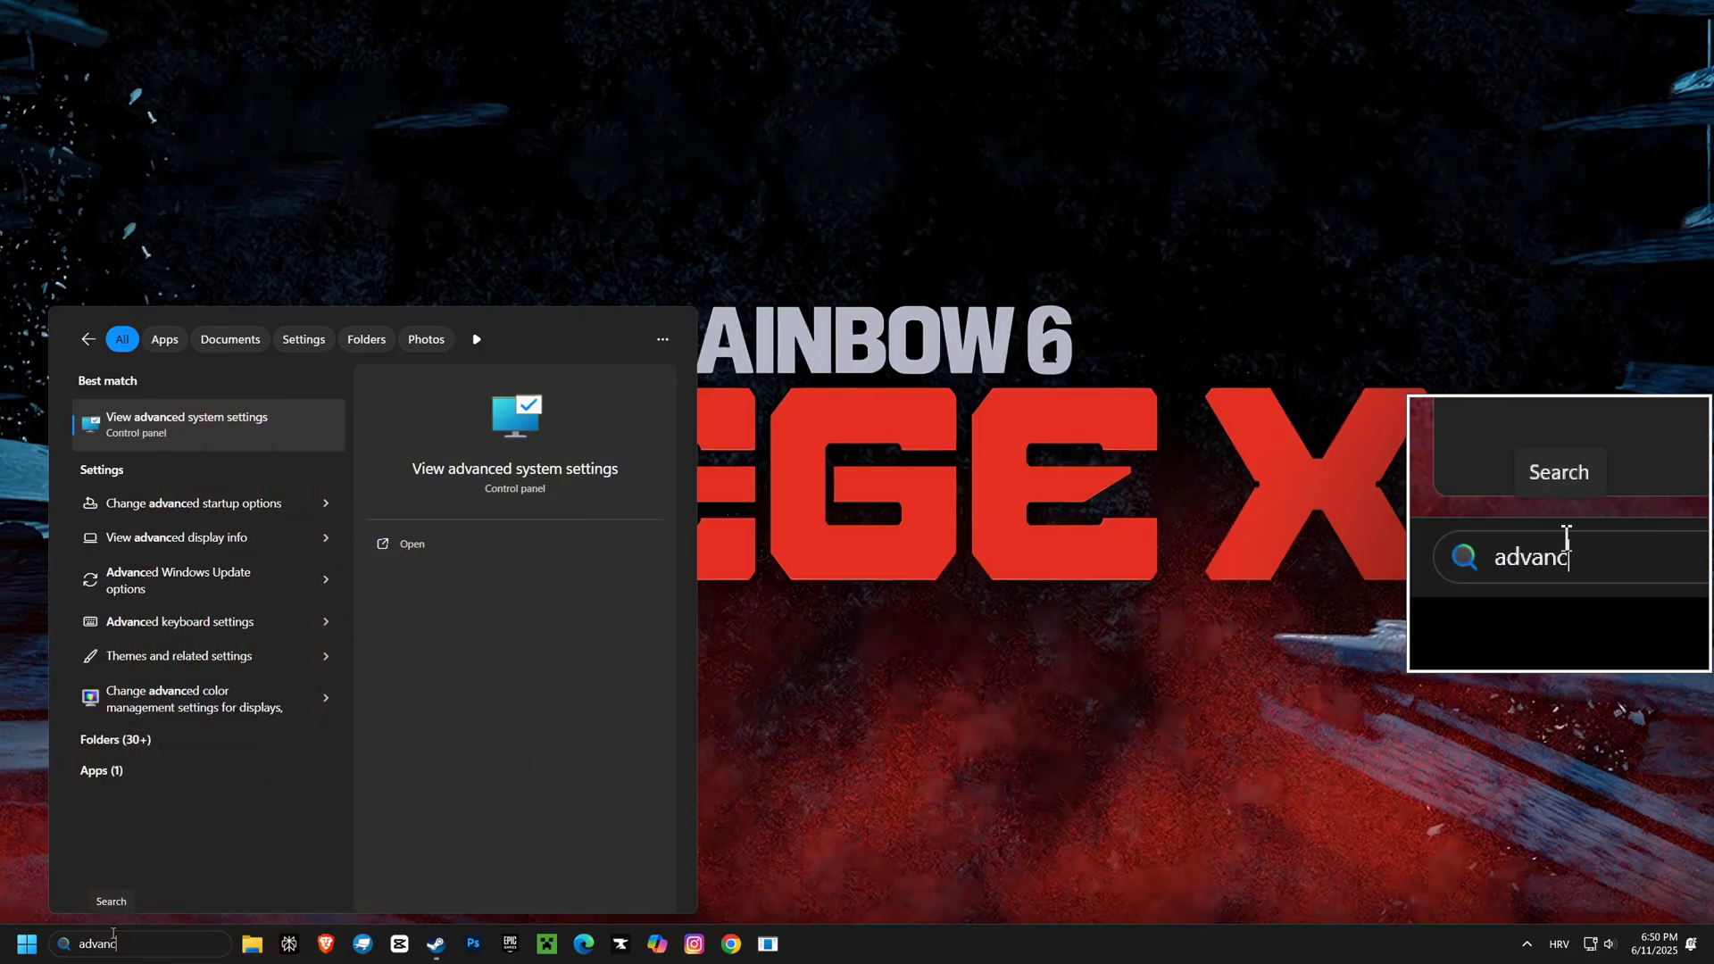
{"action": "type", "text": "ed system settings"}
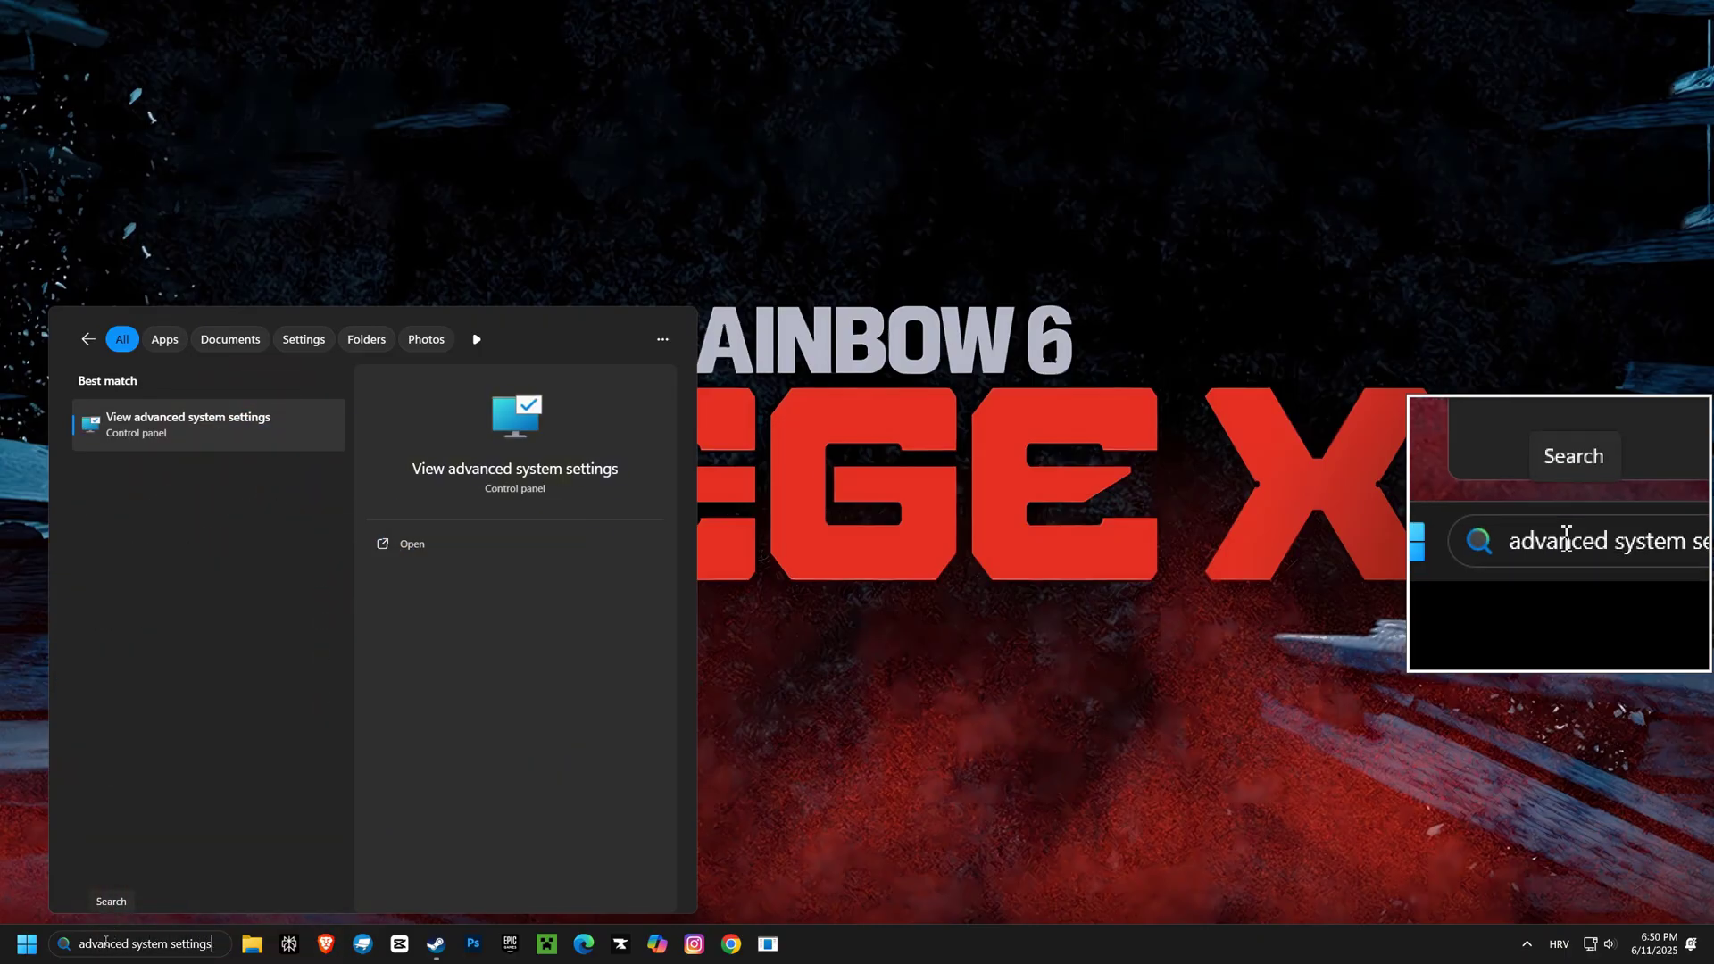
{"action": "left_click", "coordinate": [201, 440]}
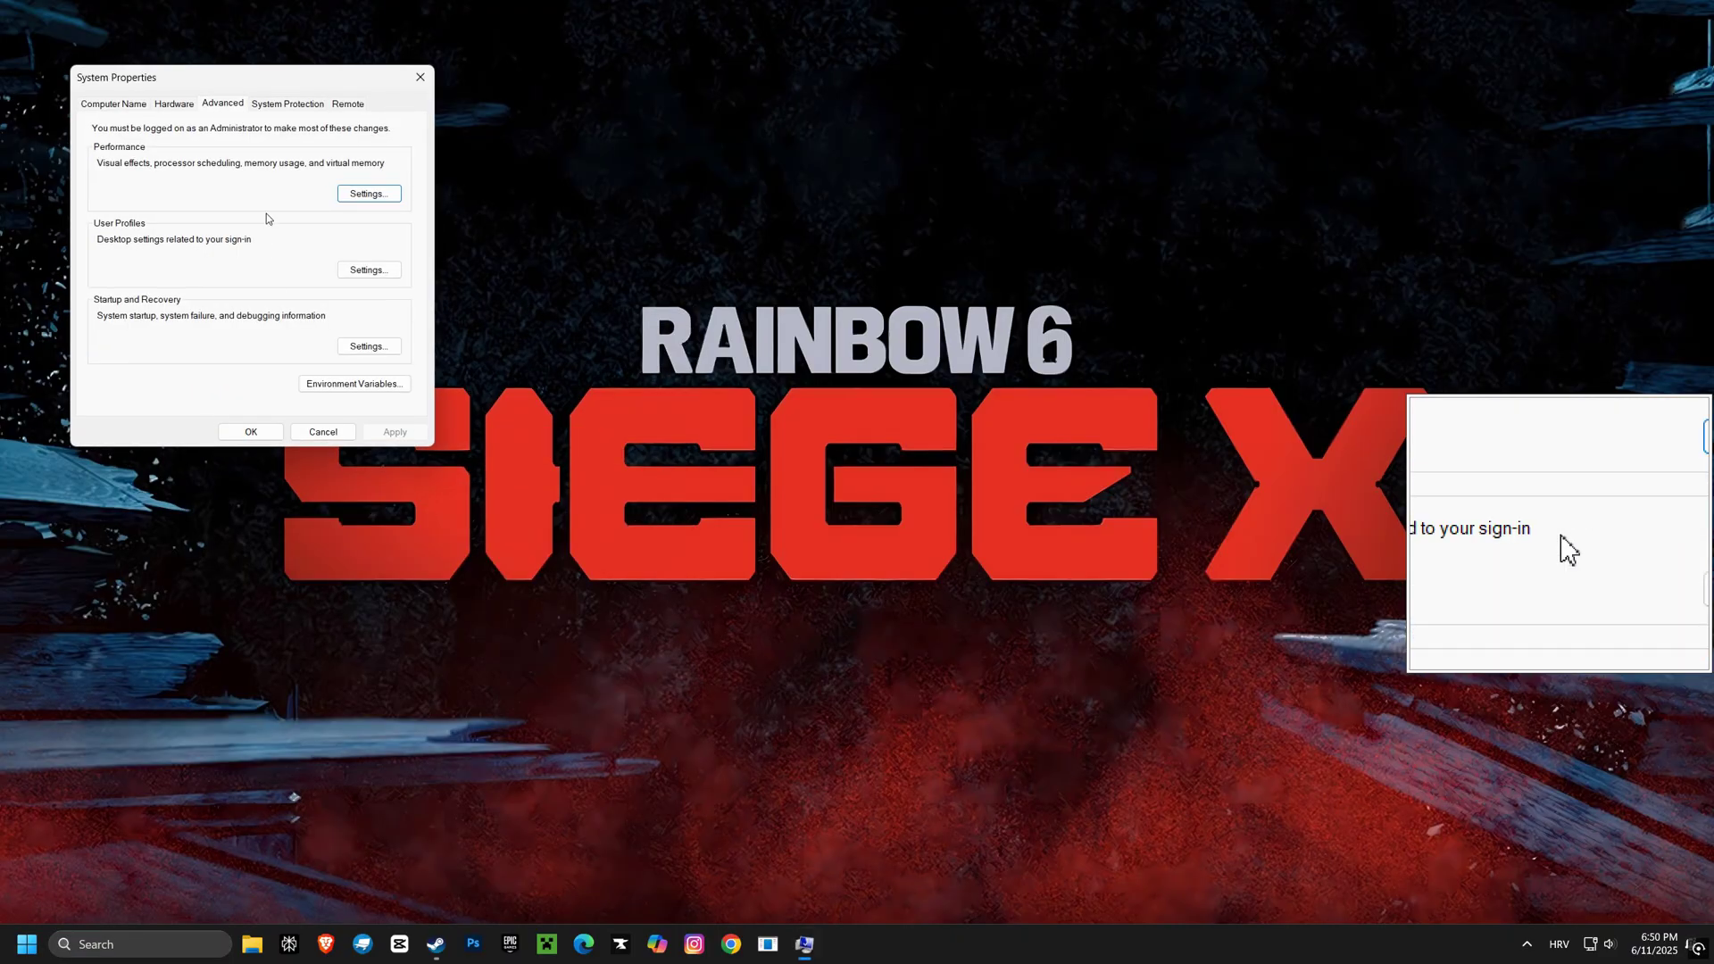
Step: Open the advanced performance options from System Properties and adjust processor scheduling for best performance of Programs
{"action": "left_click_drag", "start_coordinate": [231, 83], "coordinate": [862, 416]}
{"action": "left_click", "coordinate": [748, 440]}
{"action": "left_click", "coordinate": [857, 440]}
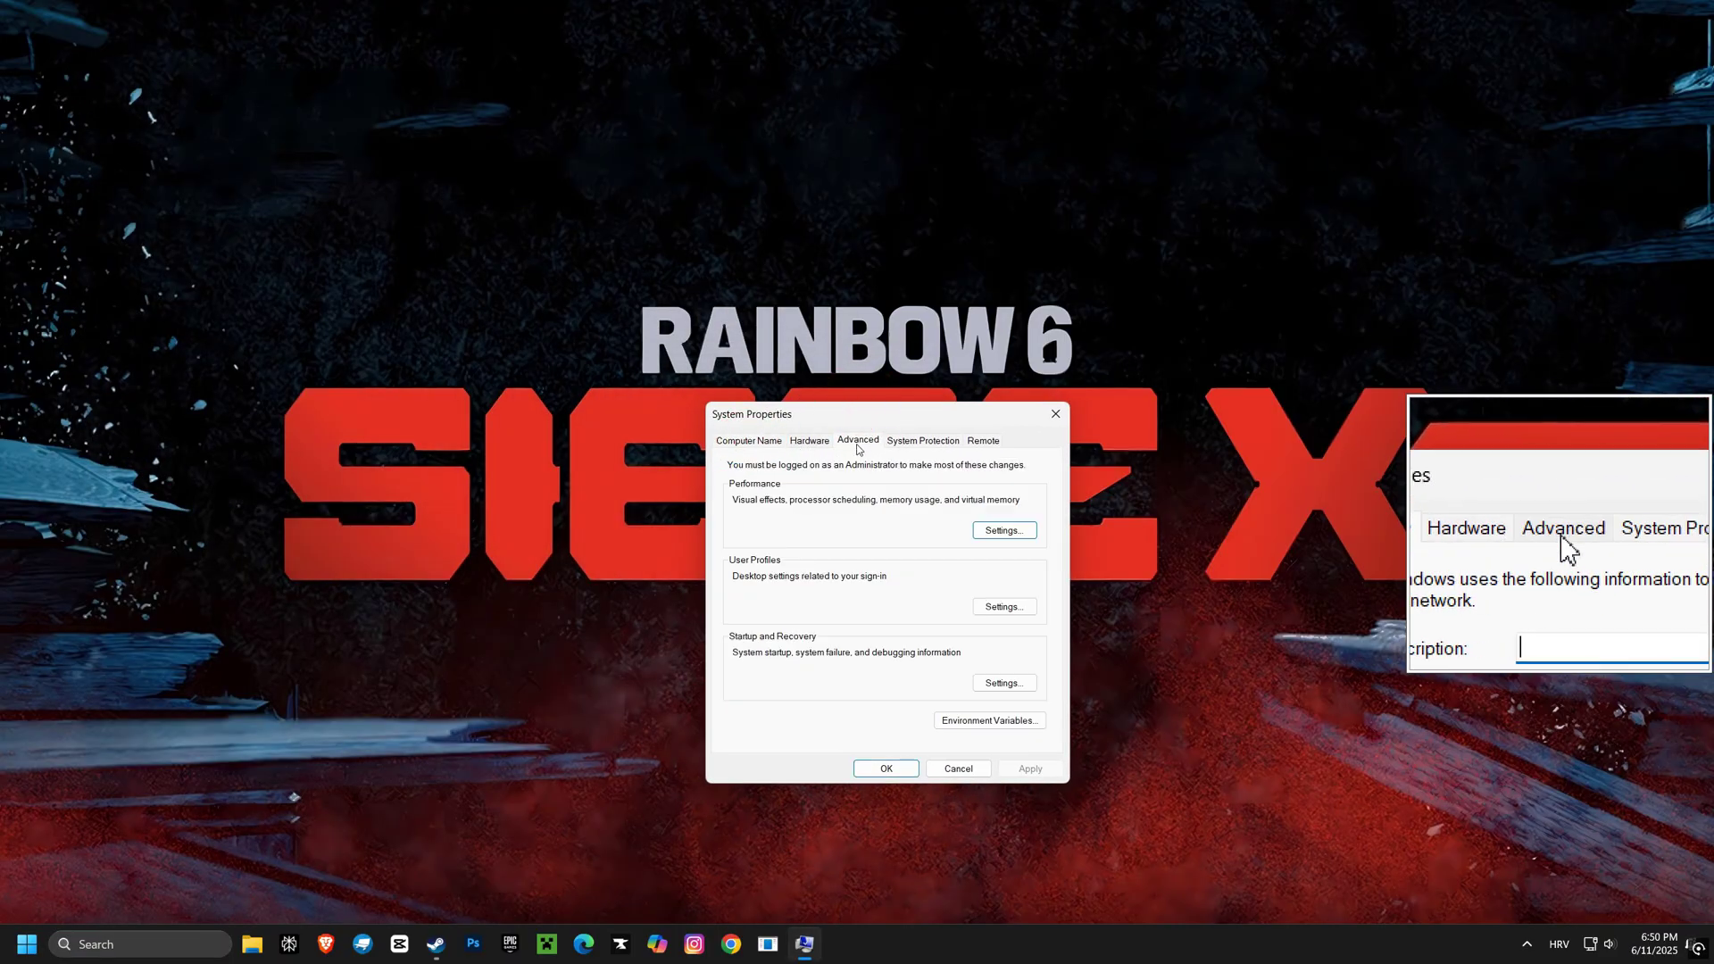
{"action": "left_click", "coordinate": [1001, 531]}
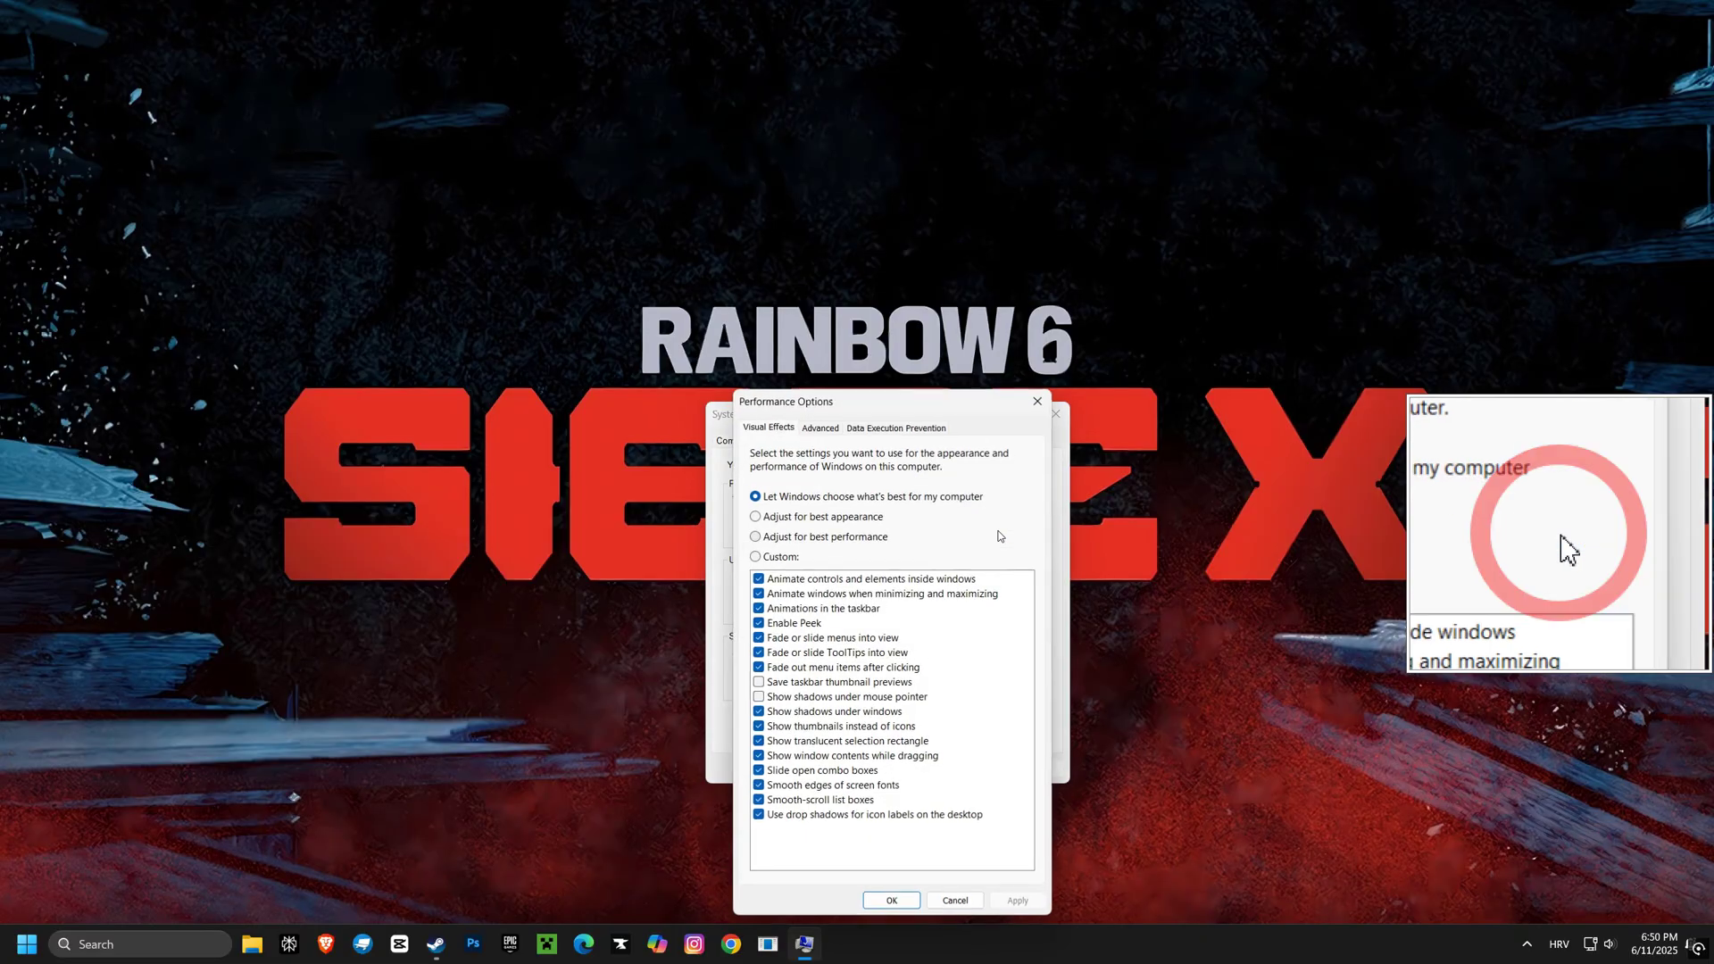
{"action": "left_click", "coordinate": [819, 429]}
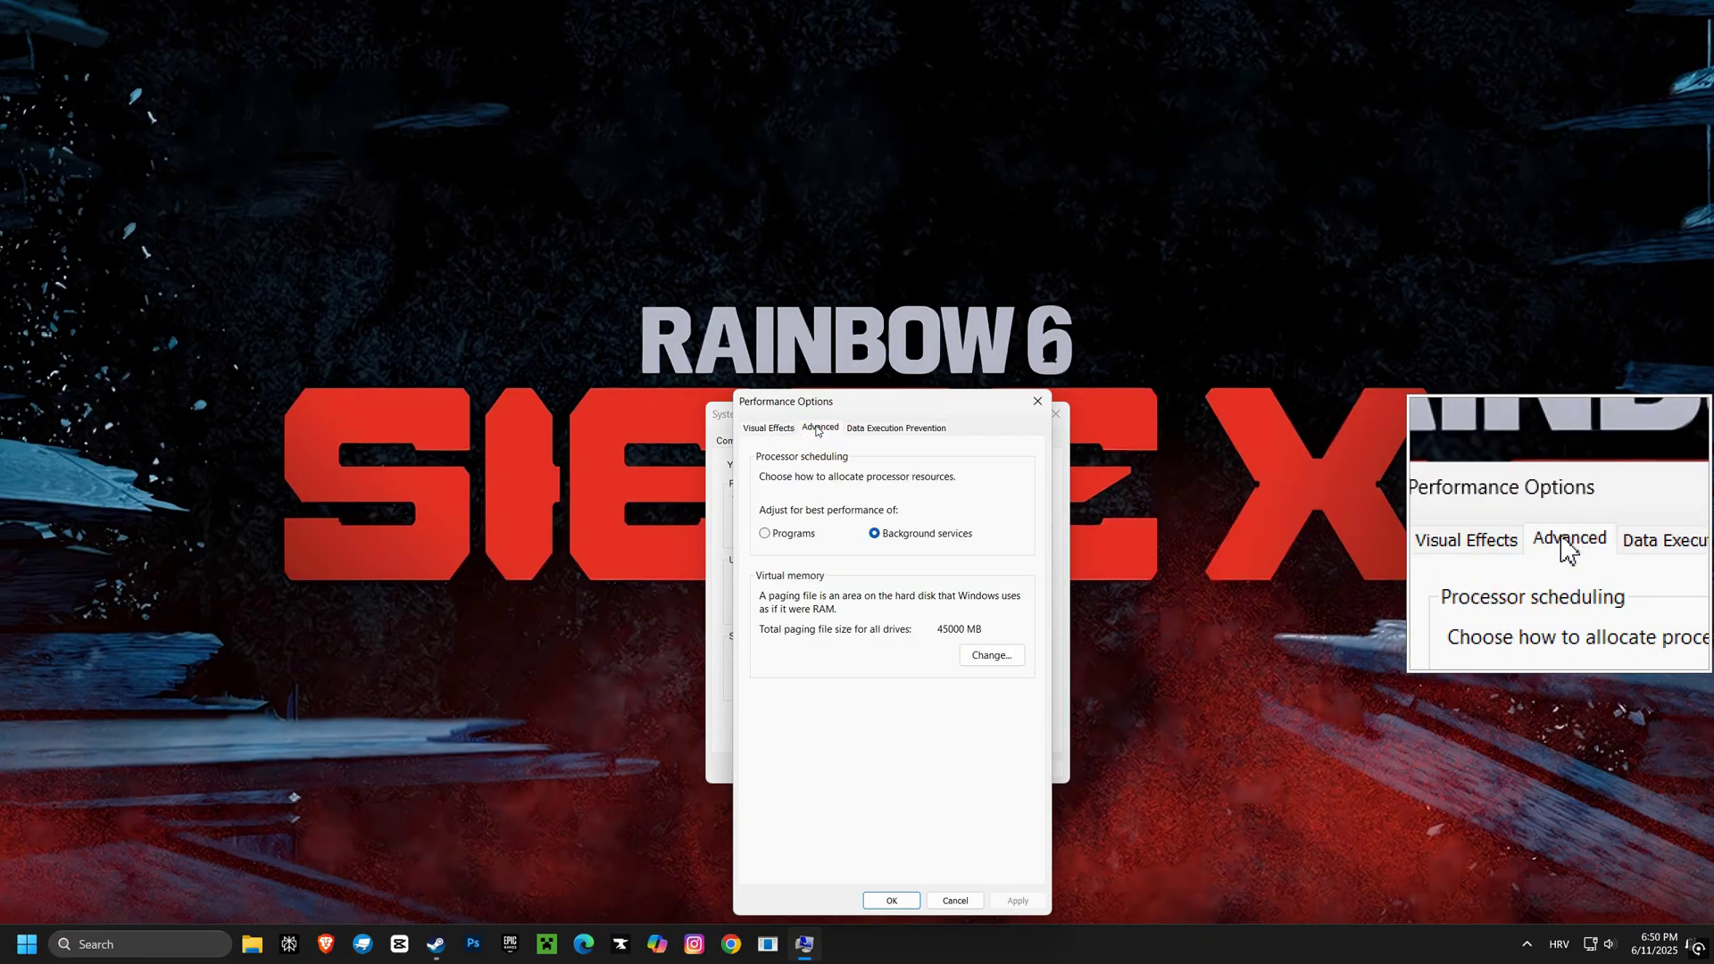
{"action": "left_click", "coordinate": [764, 534]}
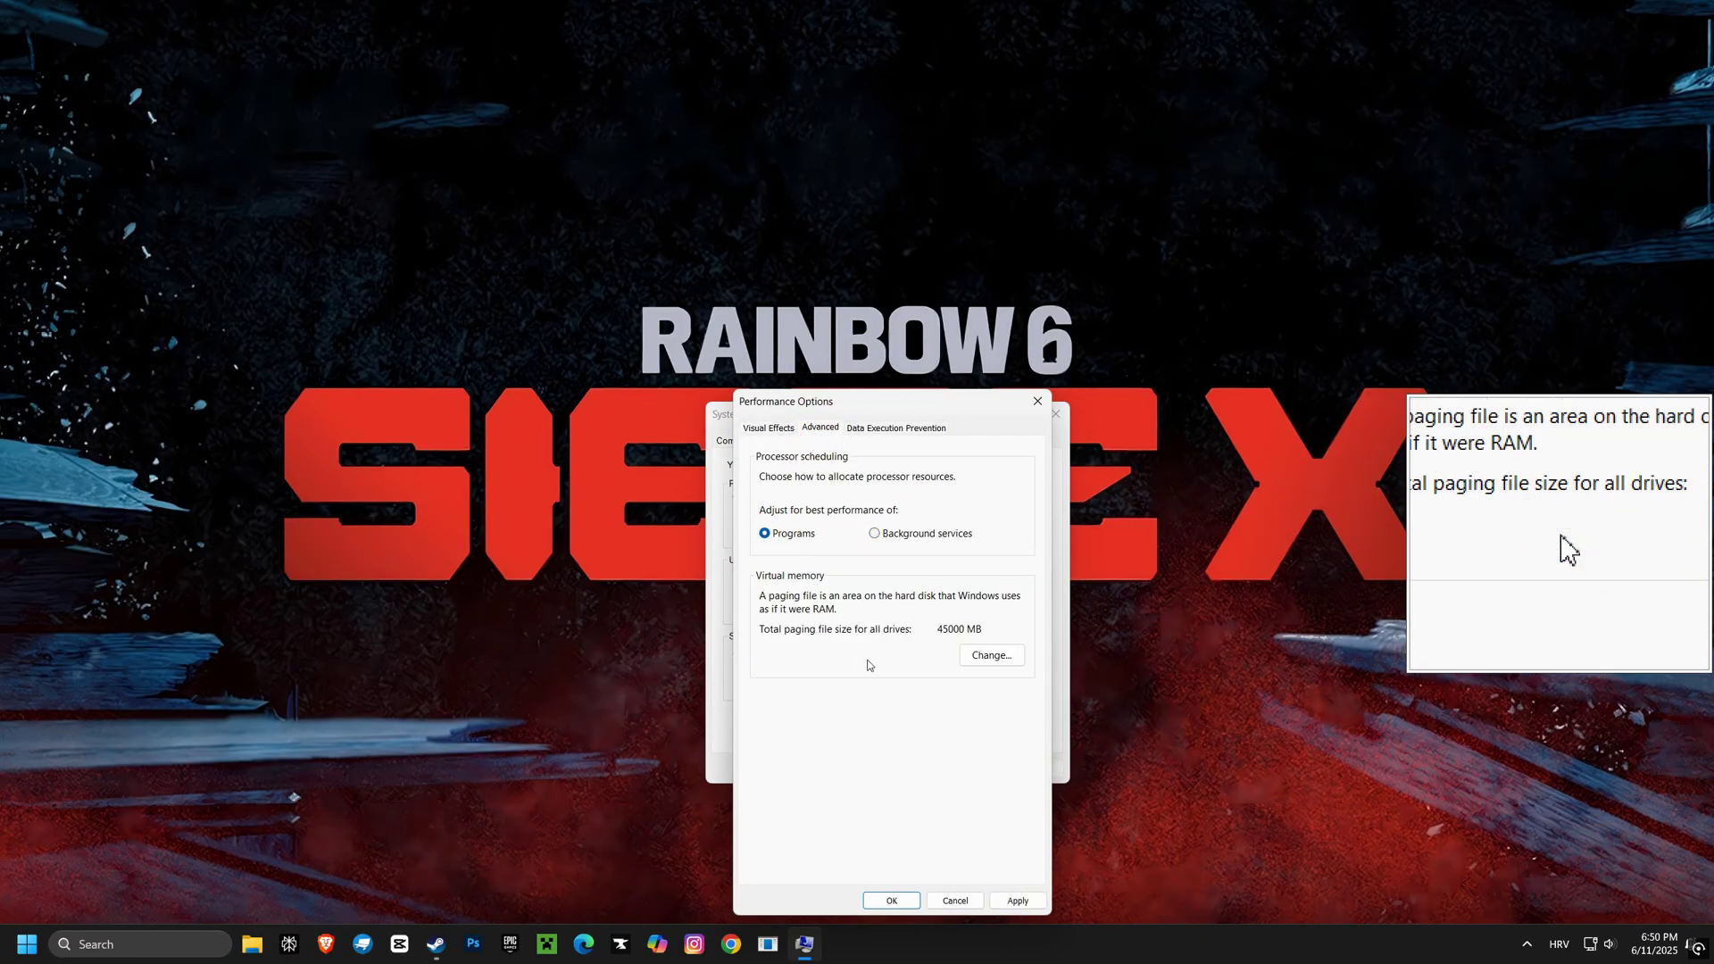
Step: Turn off automatic paging file management, use a custom size of 45000 MB initial and maximum for drive C:, and accept the system property changes
{"action": "left_click", "coordinate": [991, 656]}
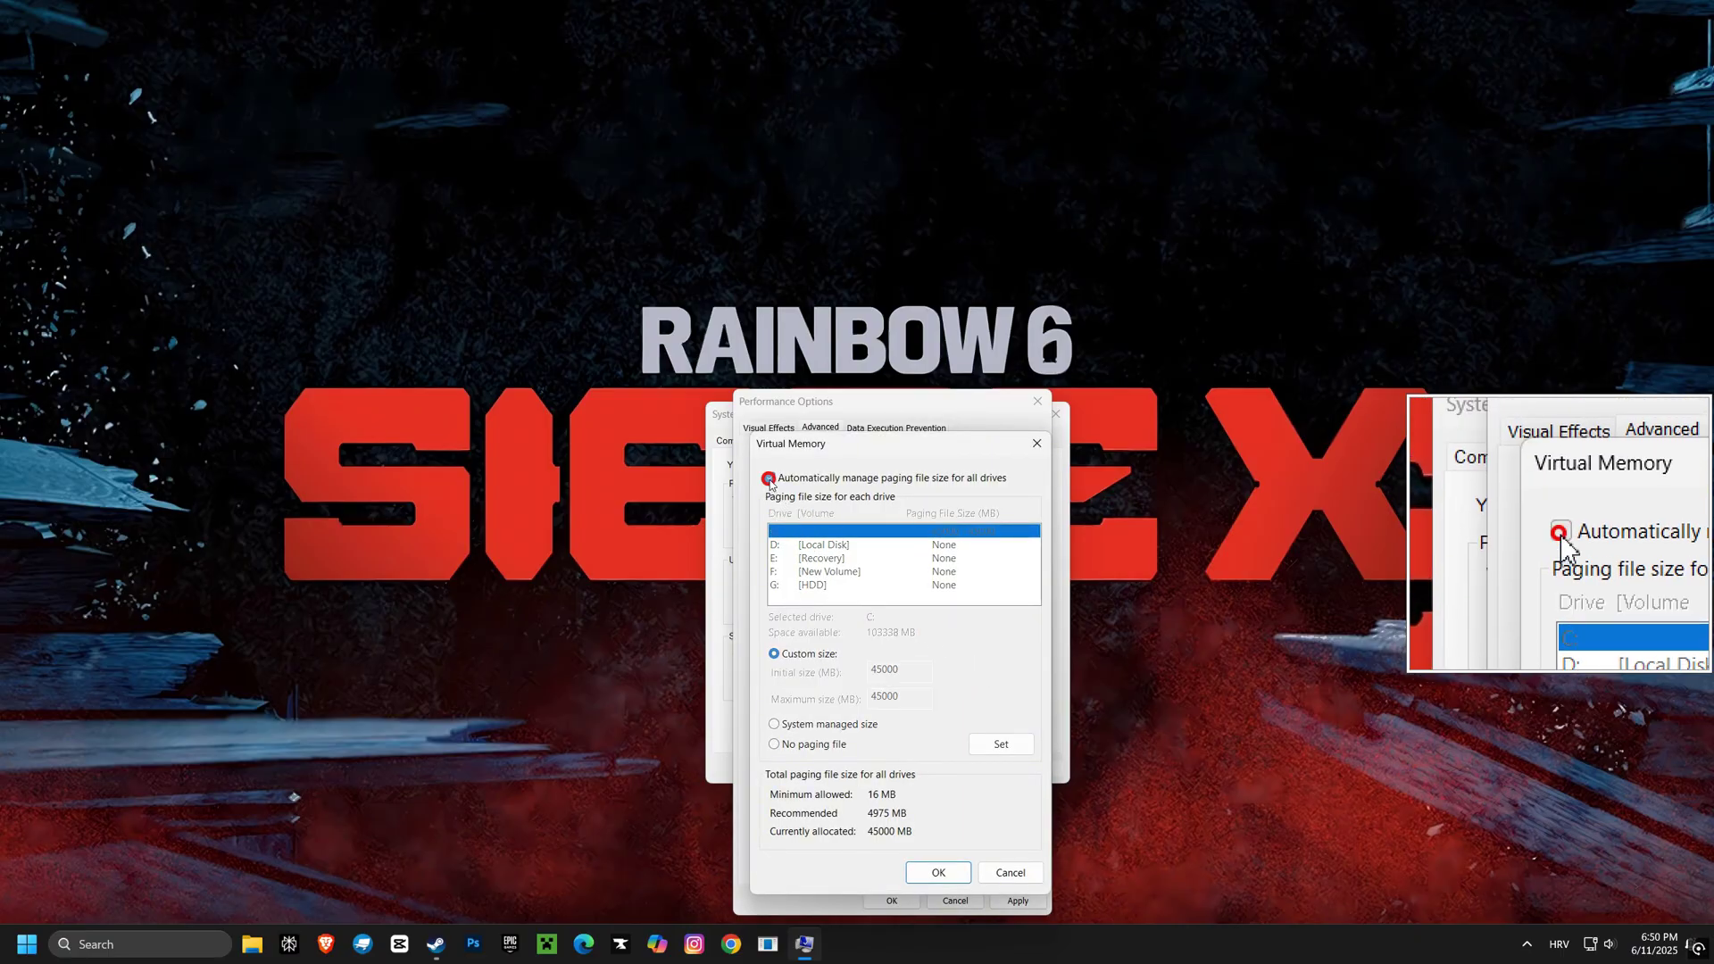
{"action": "left_click", "coordinate": [775, 745]}
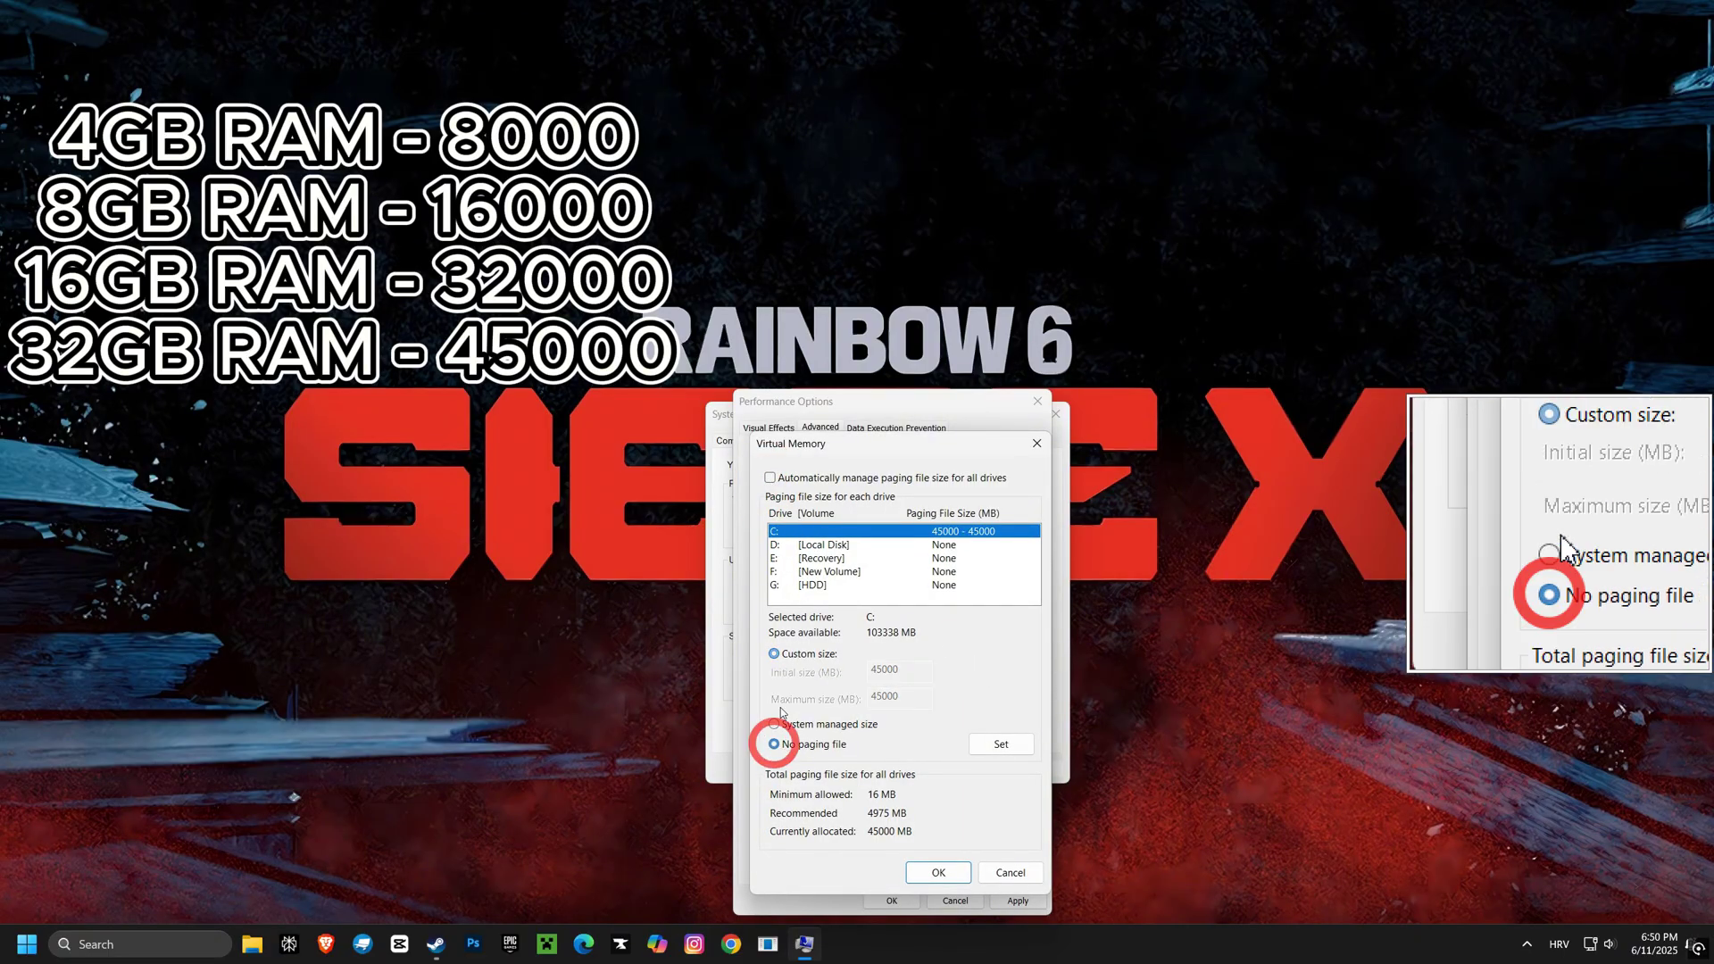
{"action": "left_click", "coordinate": [775, 654]}
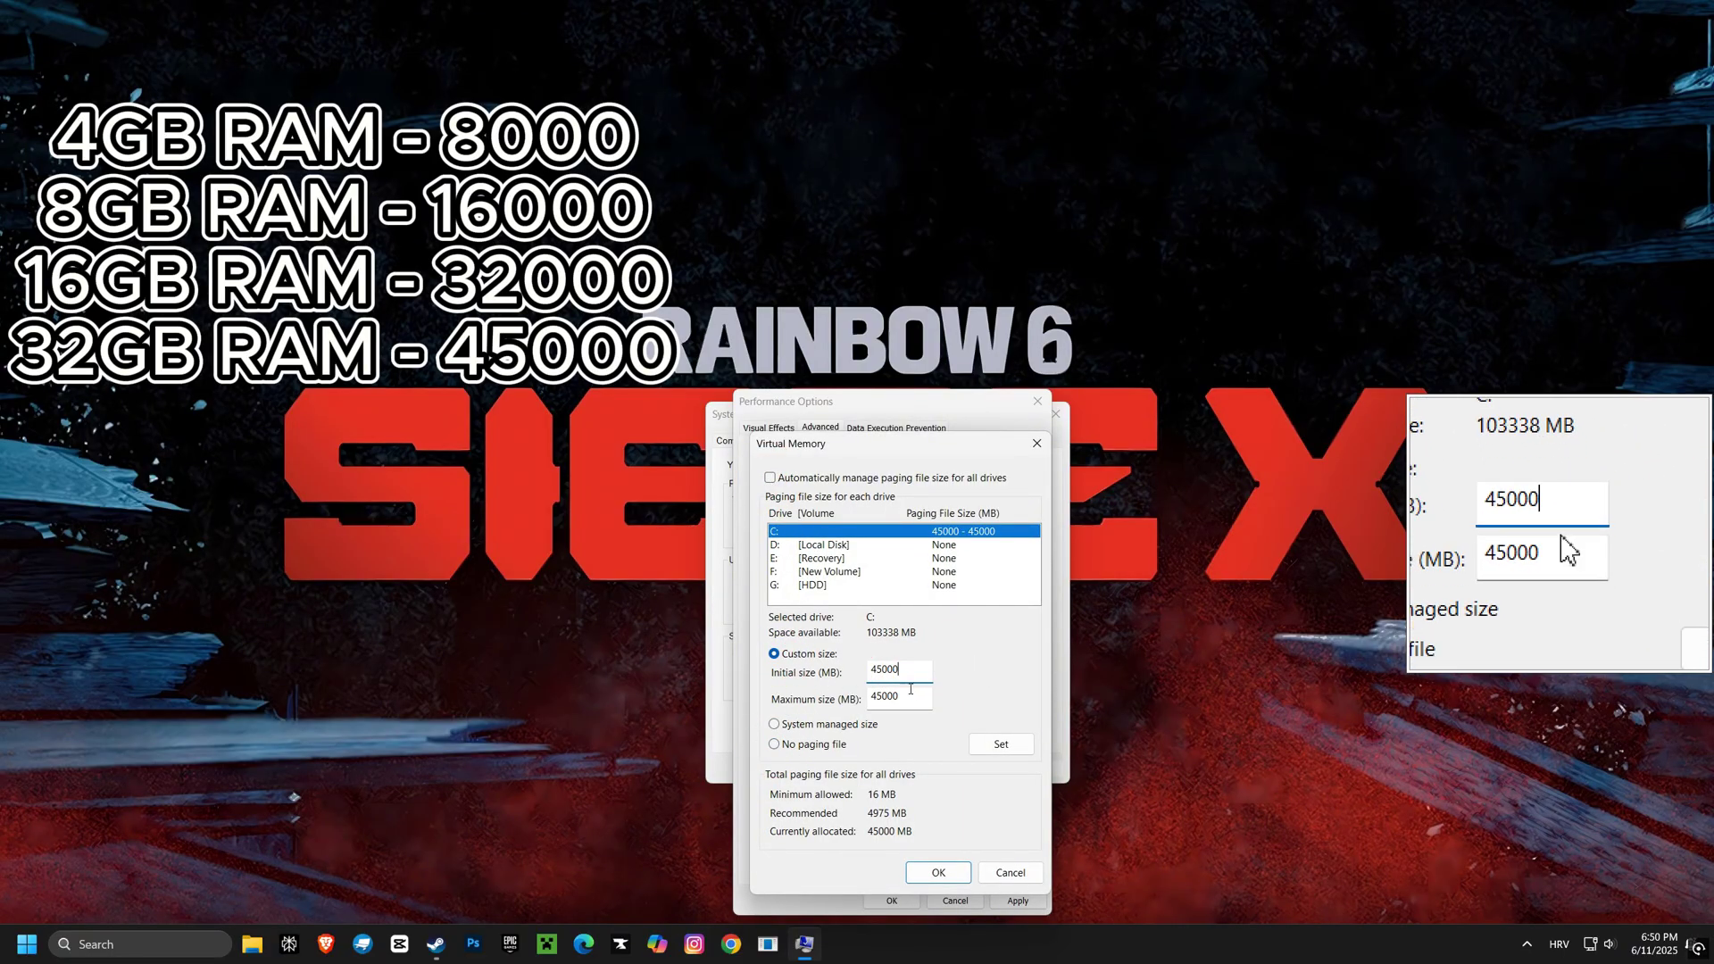
{"action": "left_click", "coordinate": [915, 696]}
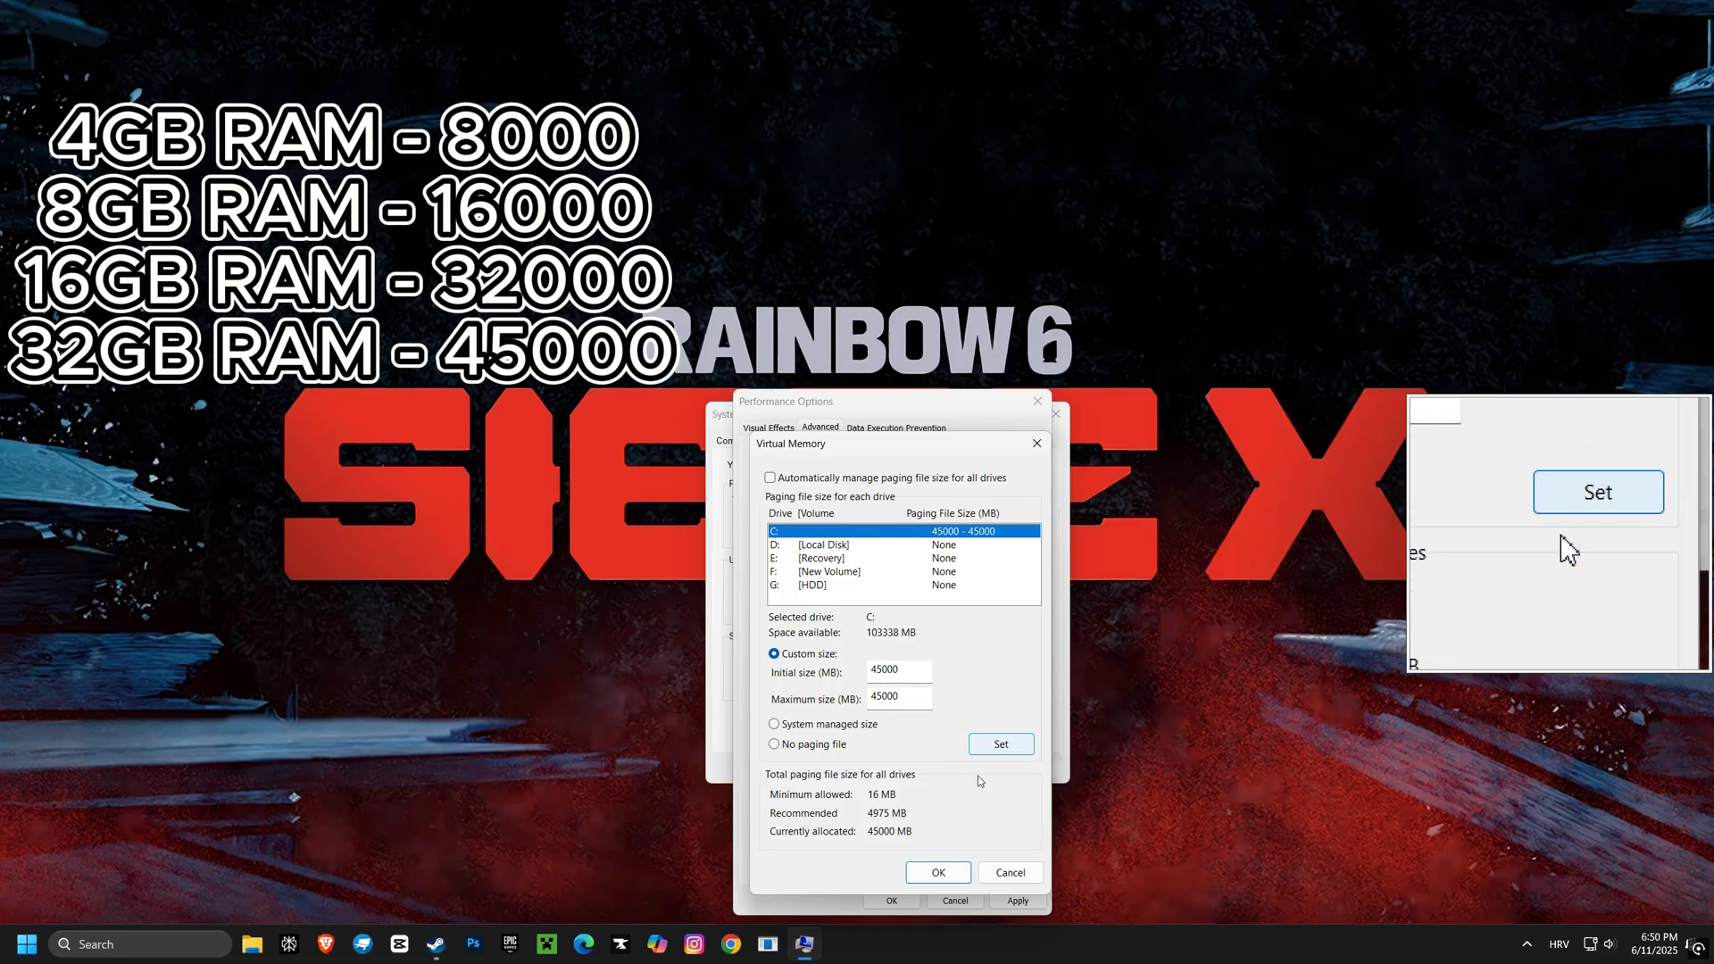
{"action": "left_click", "coordinate": [938, 872]}
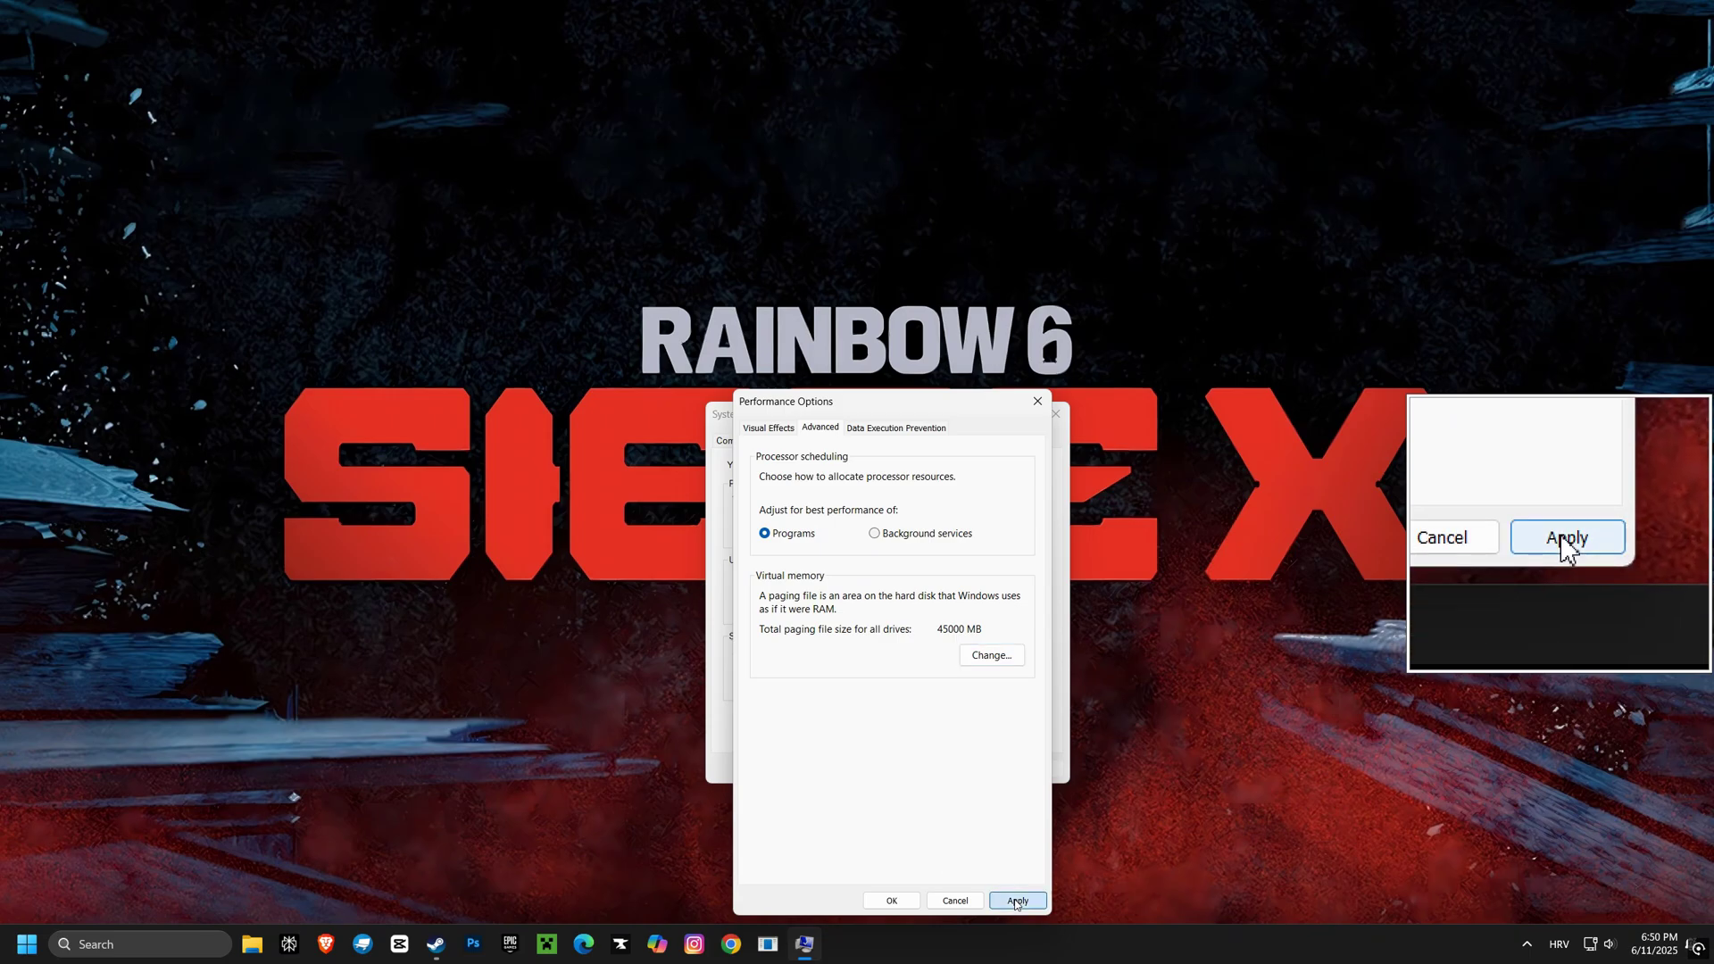
{"action": "left_click", "coordinate": [892, 901]}
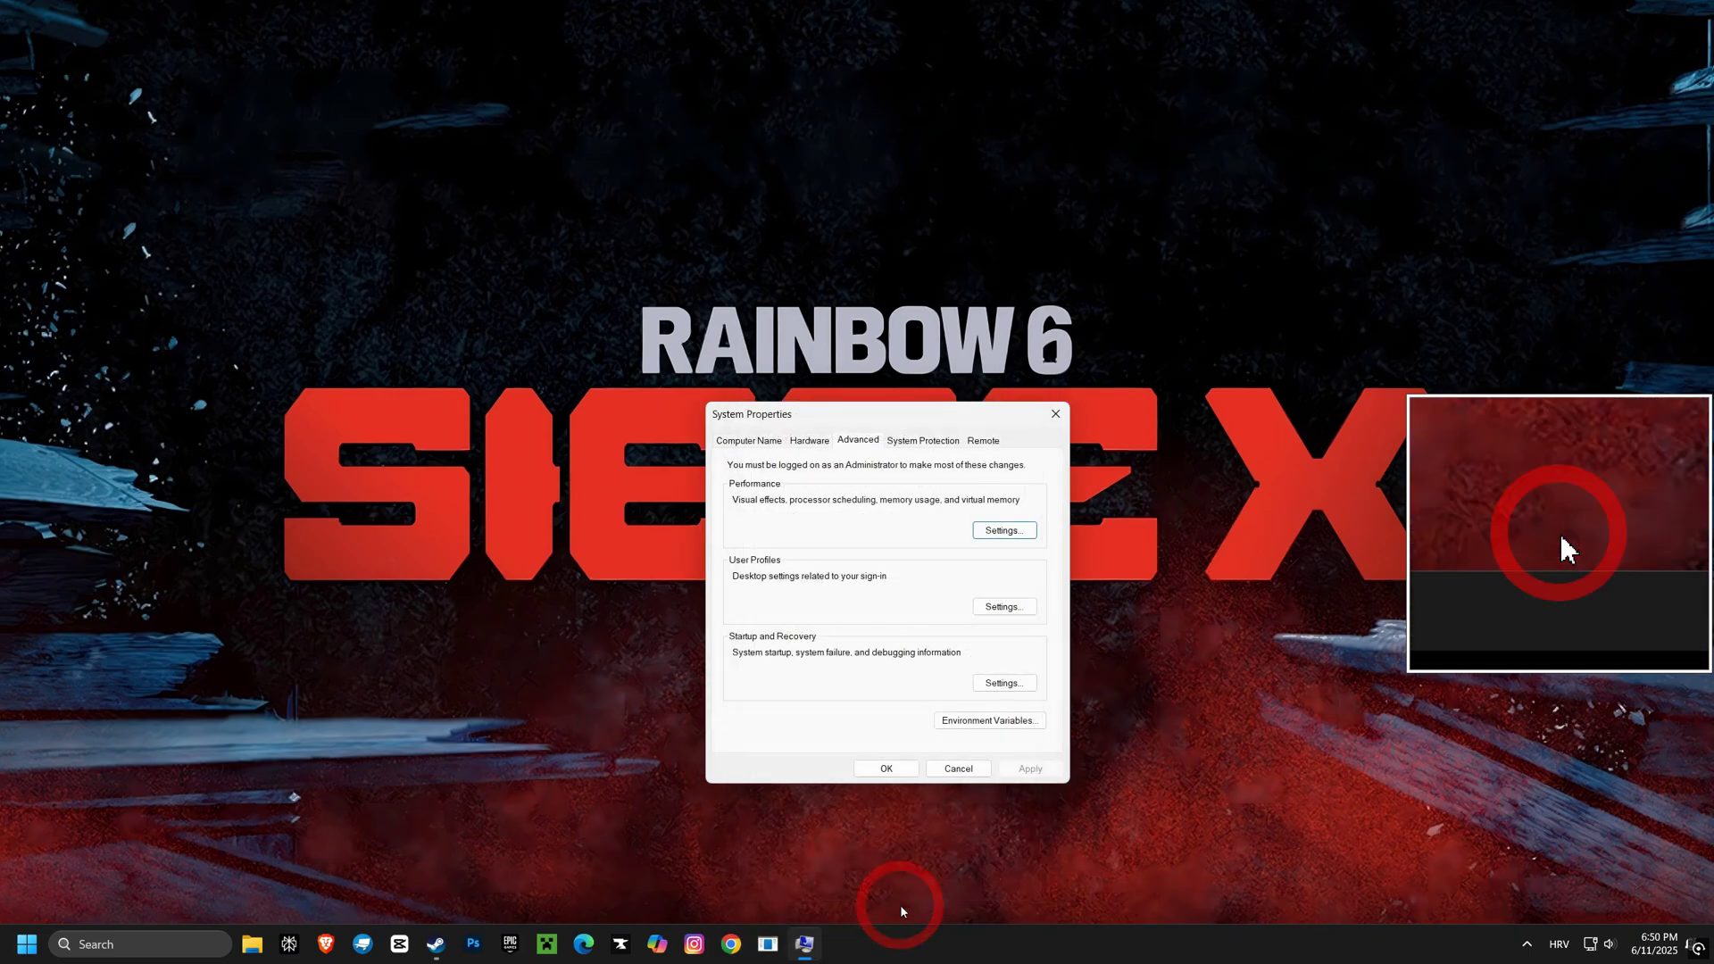
{"action": "left_click", "coordinate": [886, 770]}
Step: Search Windows for "edit power plan" and open the Edit power plan settings
{"action": "left_click", "coordinate": [116, 933]}
{"action": "type", "text": "ed"}
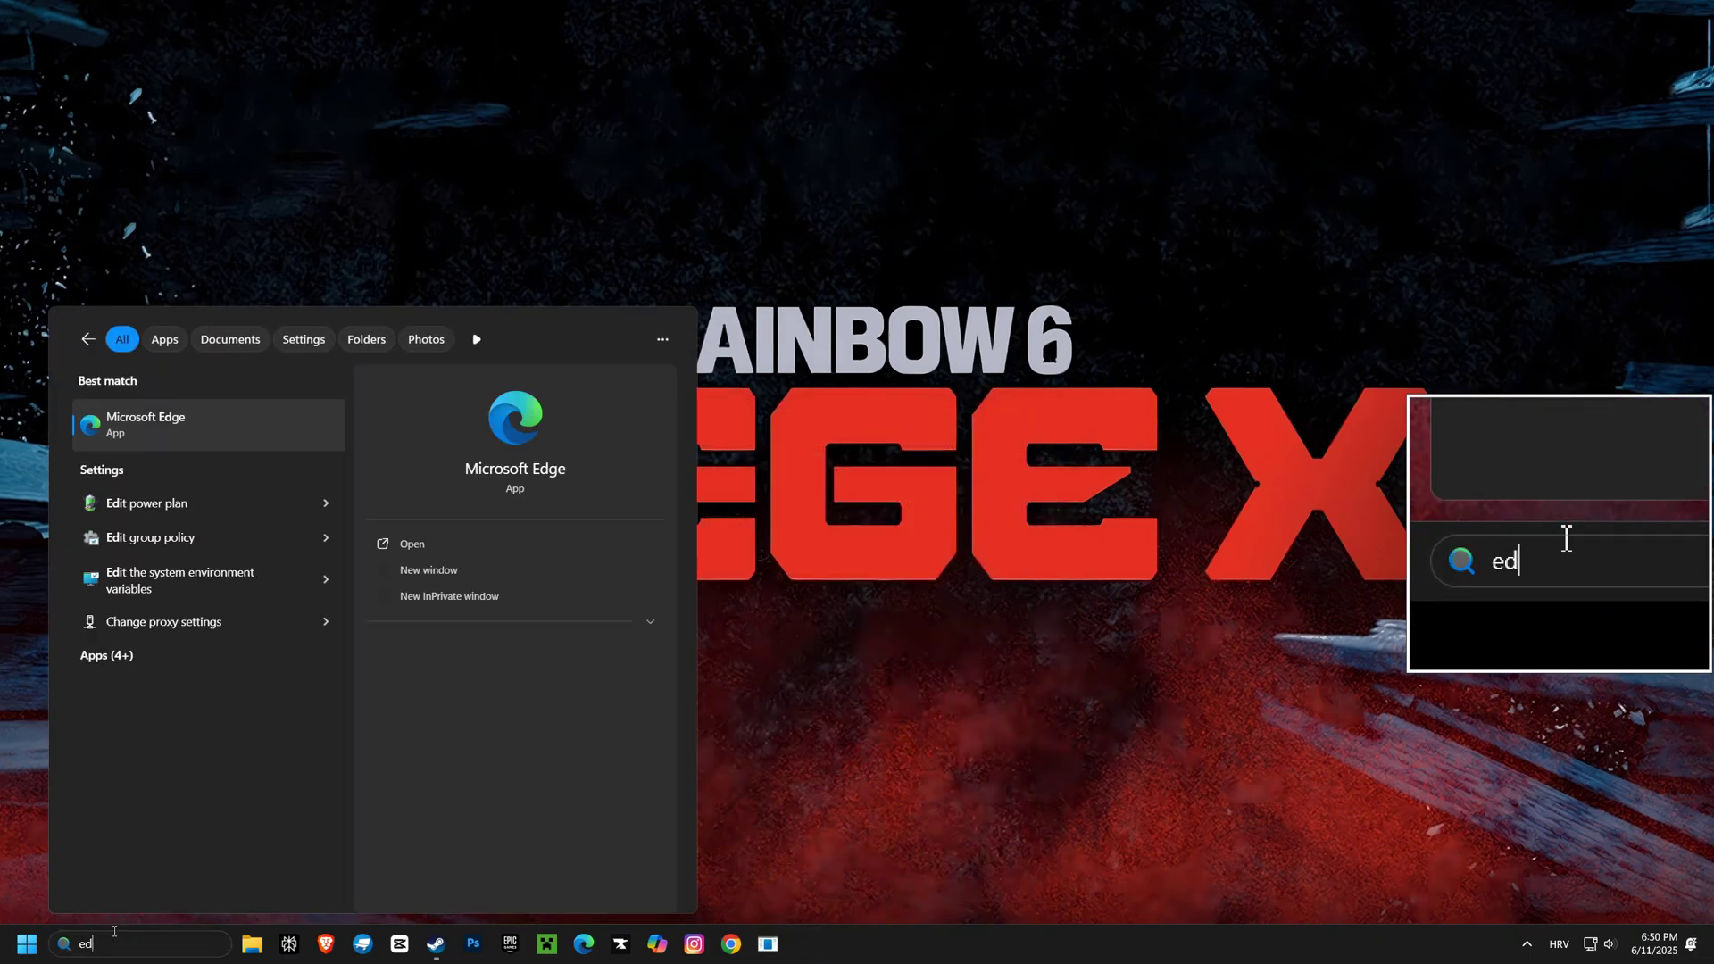
{"action": "type", "text": "it power plan"}
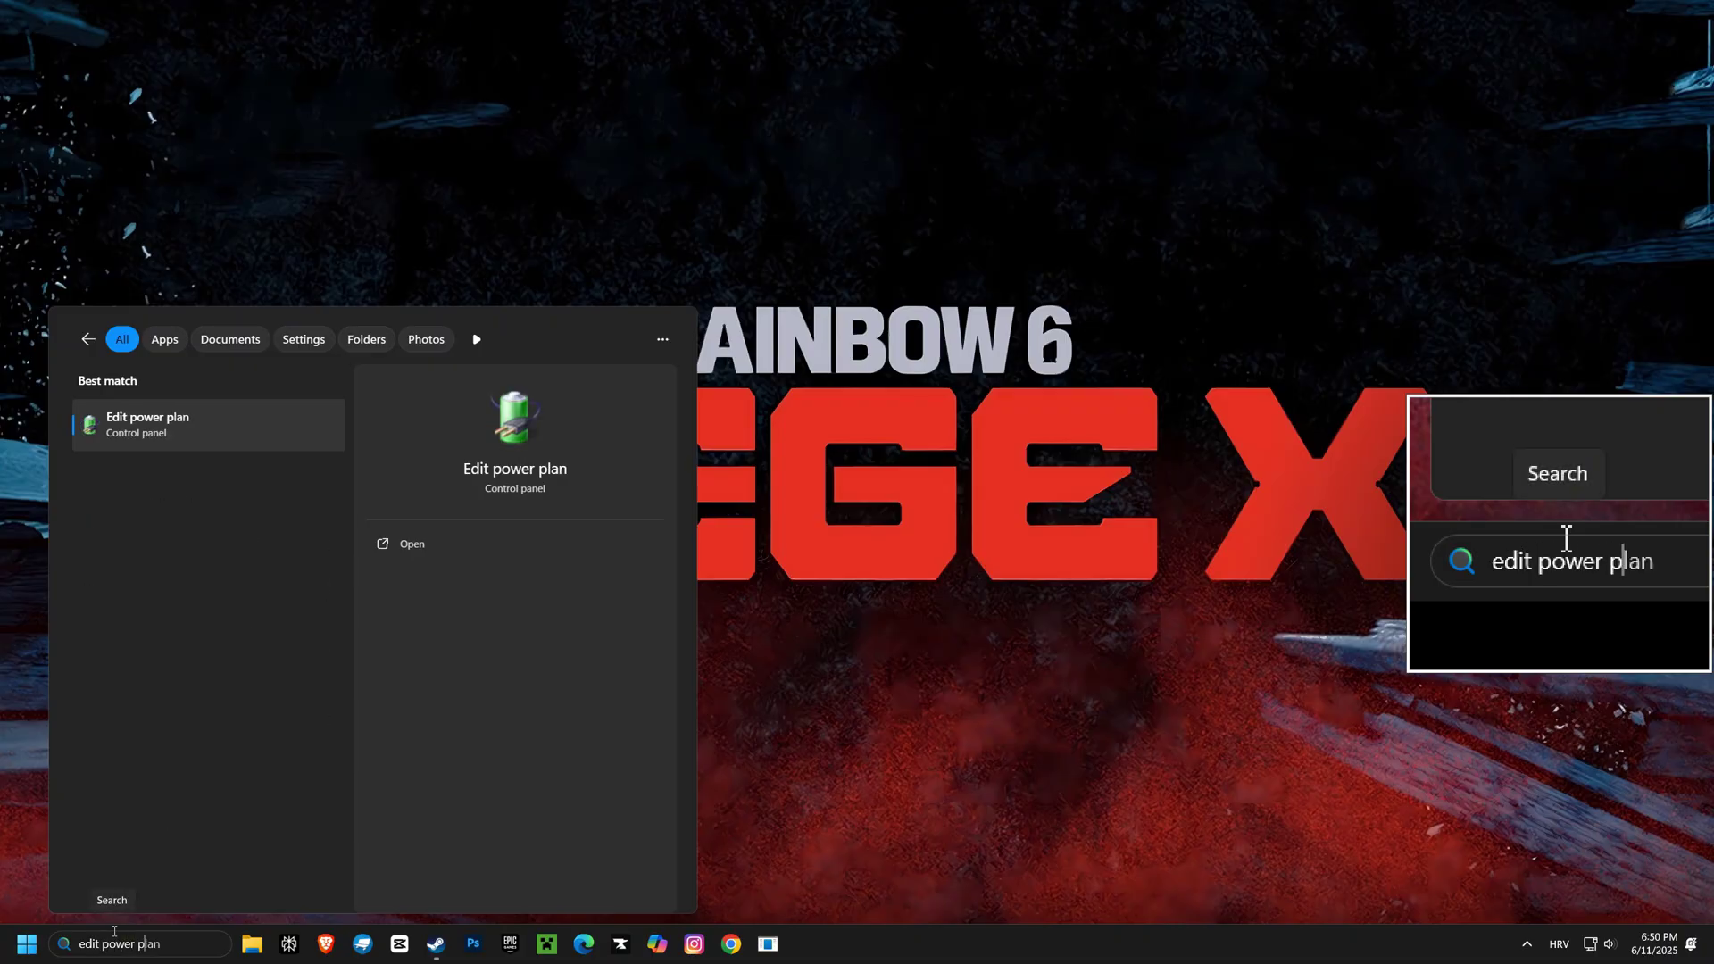
{"action": "left_click", "coordinate": [210, 427]}
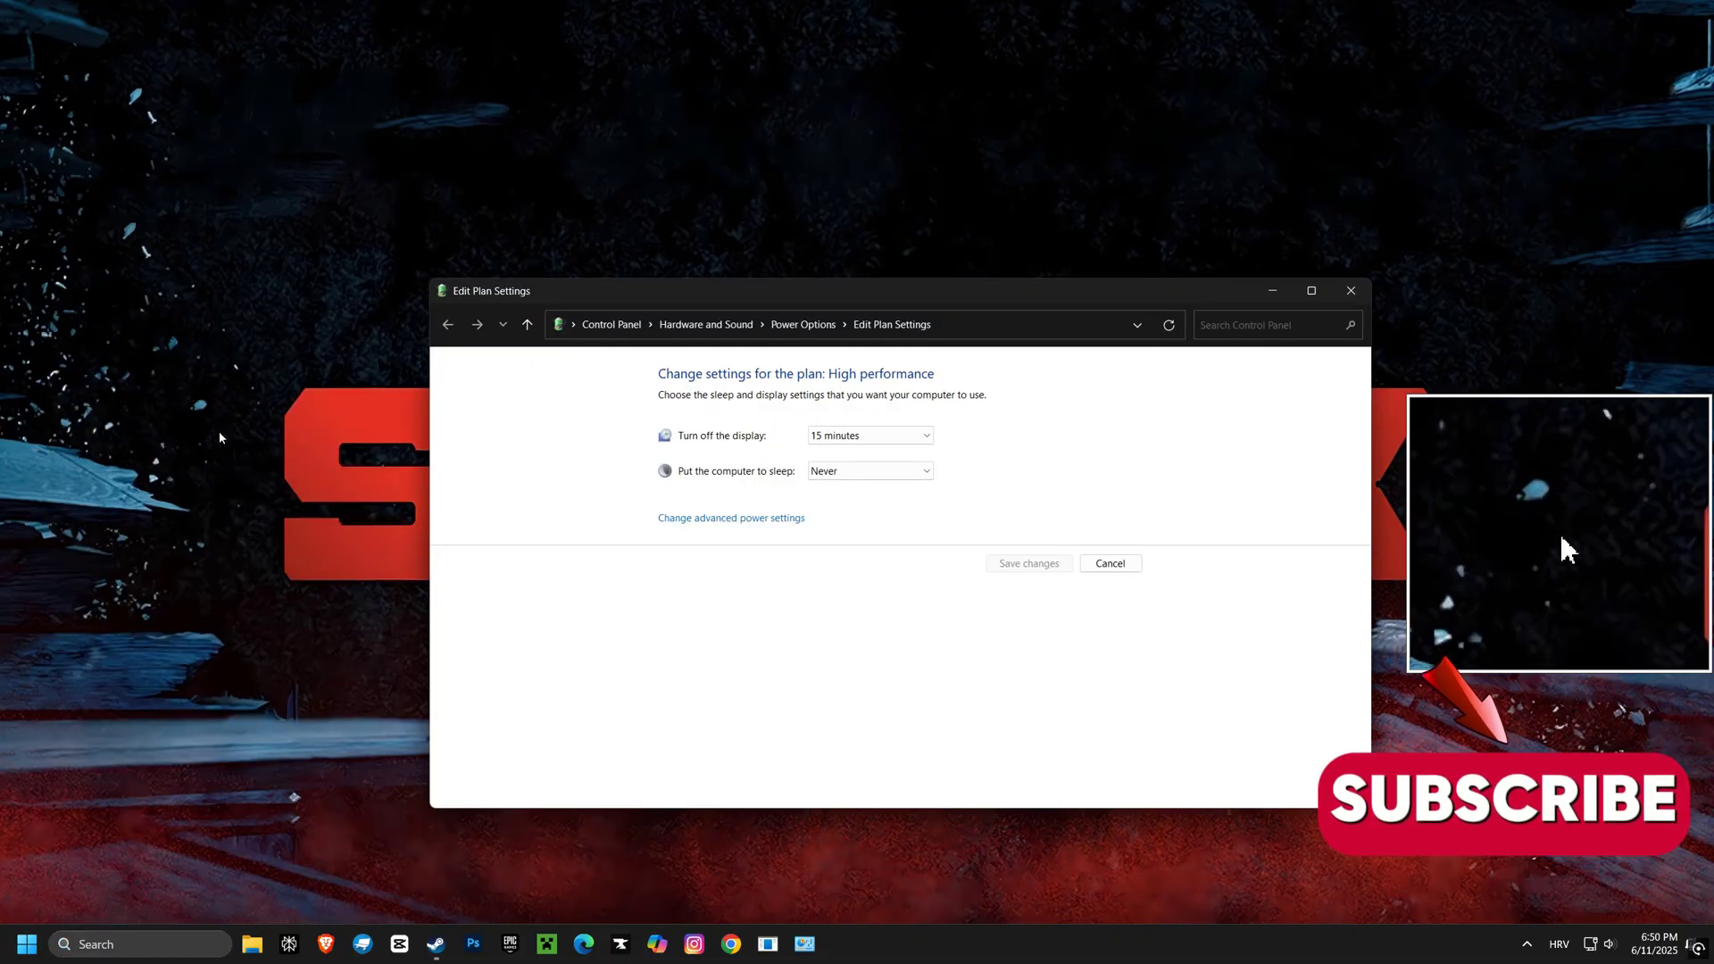
Step: Go up to Power Options, select the High performance plan among the preferred plans, and close the window
{"action": "left_click", "coordinate": [804, 324]}
{"action": "left_click", "coordinate": [635, 457]}
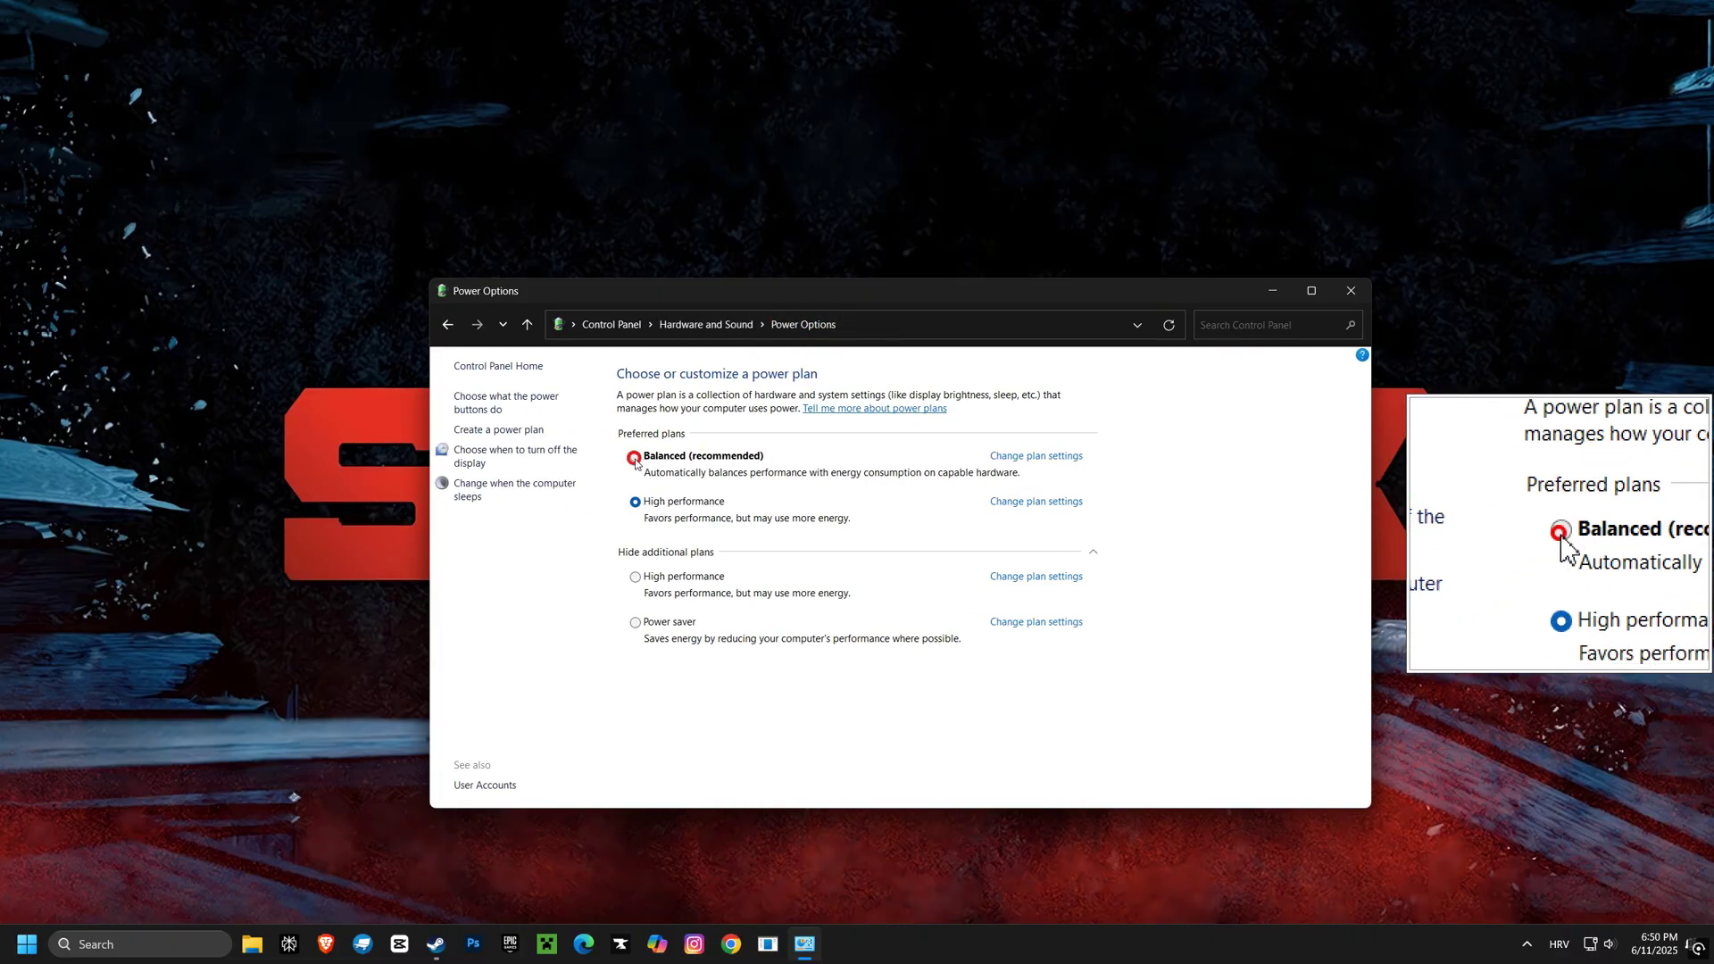
{"action": "left_click", "coordinate": [636, 503]}
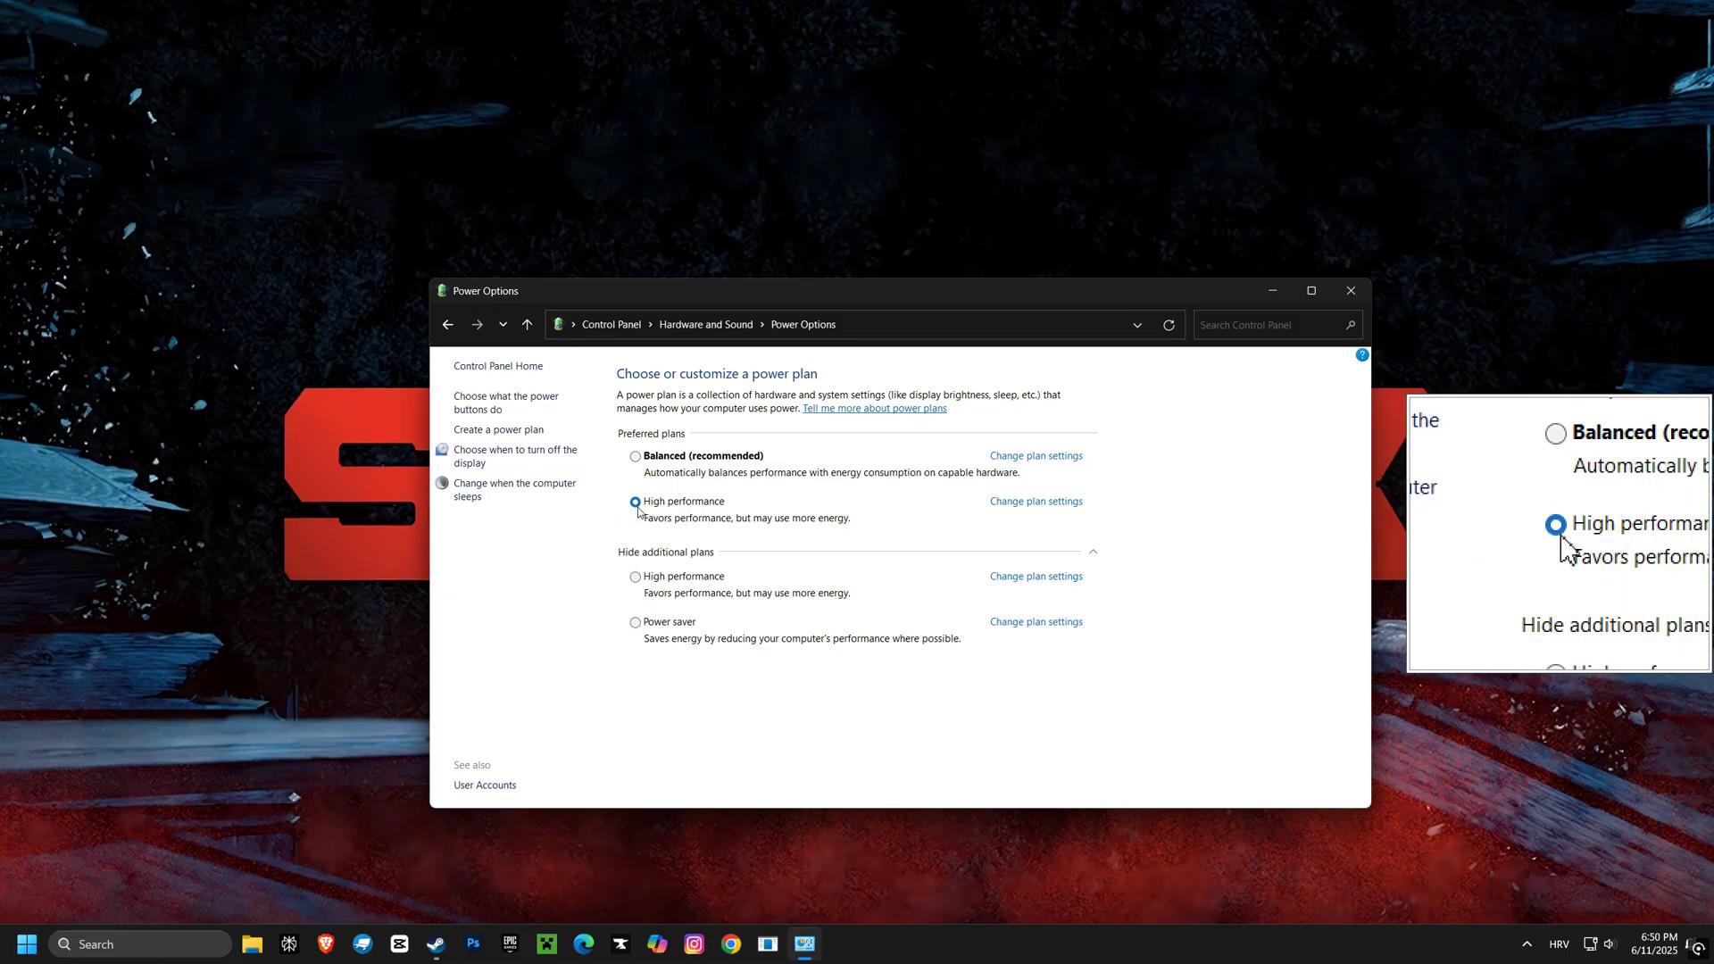
{"action": "left_click", "coordinate": [1352, 292]}
Step: Search Windows for "control panel" and open NVIDIA Control Panel
{"action": "left_click", "coordinate": [143, 944]}
{"action": "type", "text": "control Panel"}
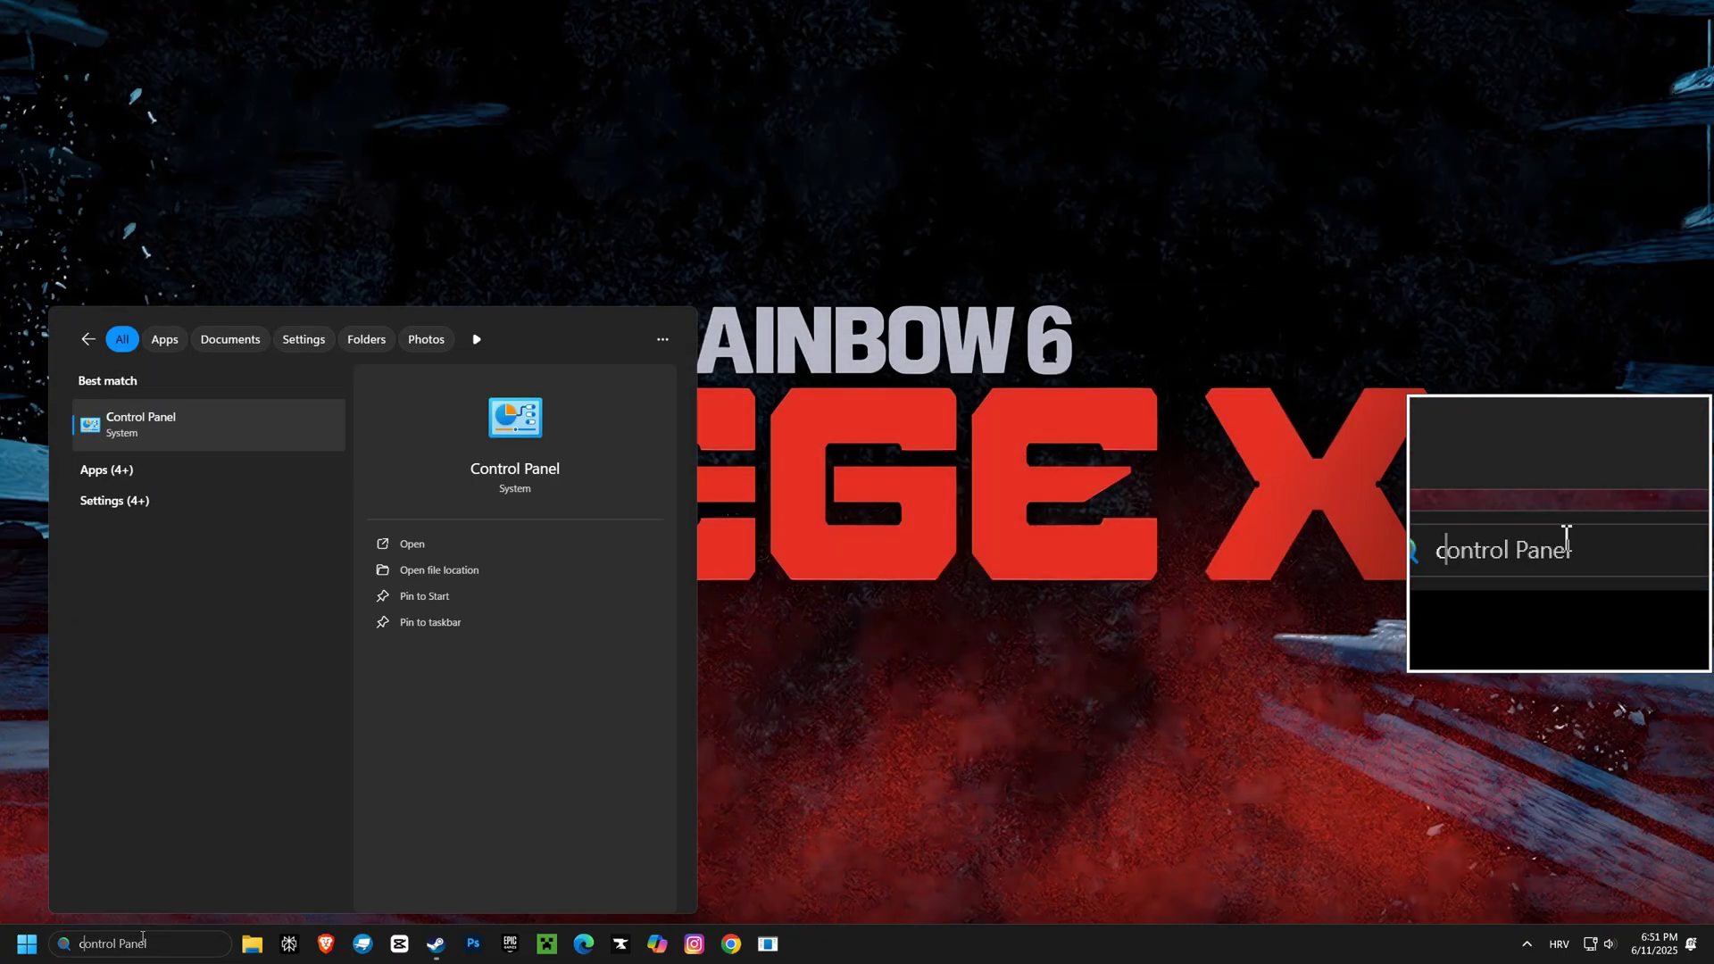
{"action": "key", "text": "BackSpace"}
{"action": "key", "text": "BackSpace"}
{"action": "key", "text": "BackSpace"}
{"action": "key", "text": "BackSpace"}
{"action": "key", "text": "BackSpace"}
{"action": "key", "text": "BackSpace"}
{"action": "key", "text": "BackSpace"}
{"action": "key", "text": "BackSpace"}
{"action": "key", "text": "BackSpace"}
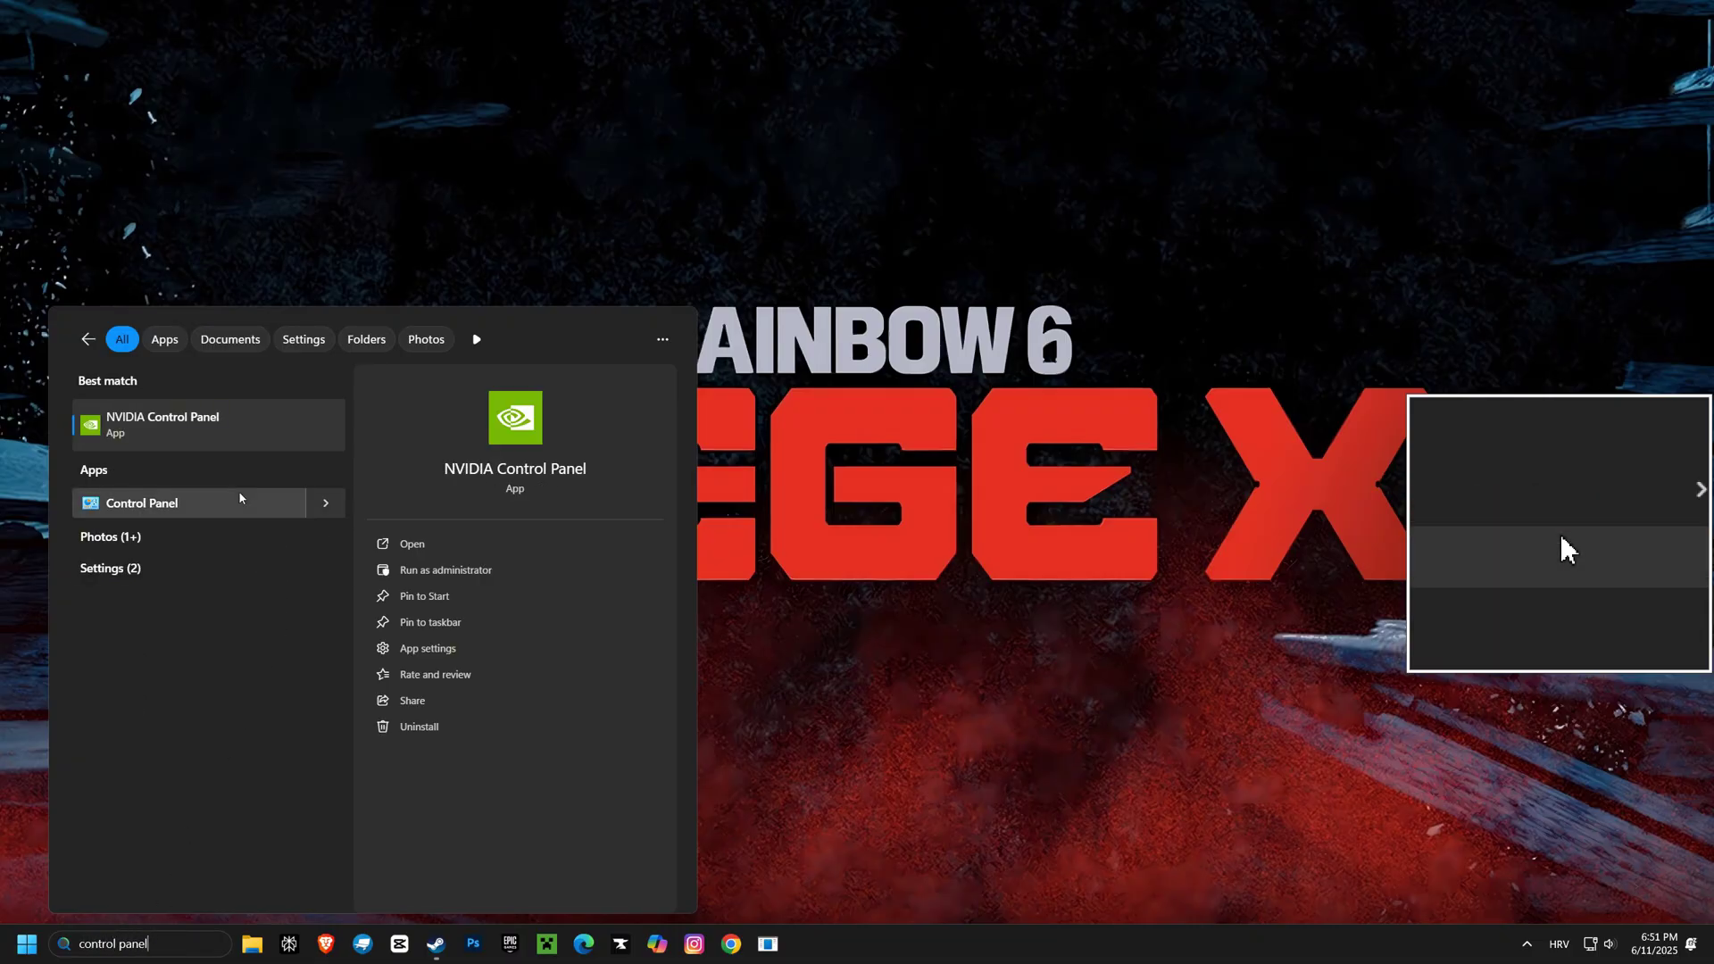
{"action": "left_click", "coordinate": [166, 425]}
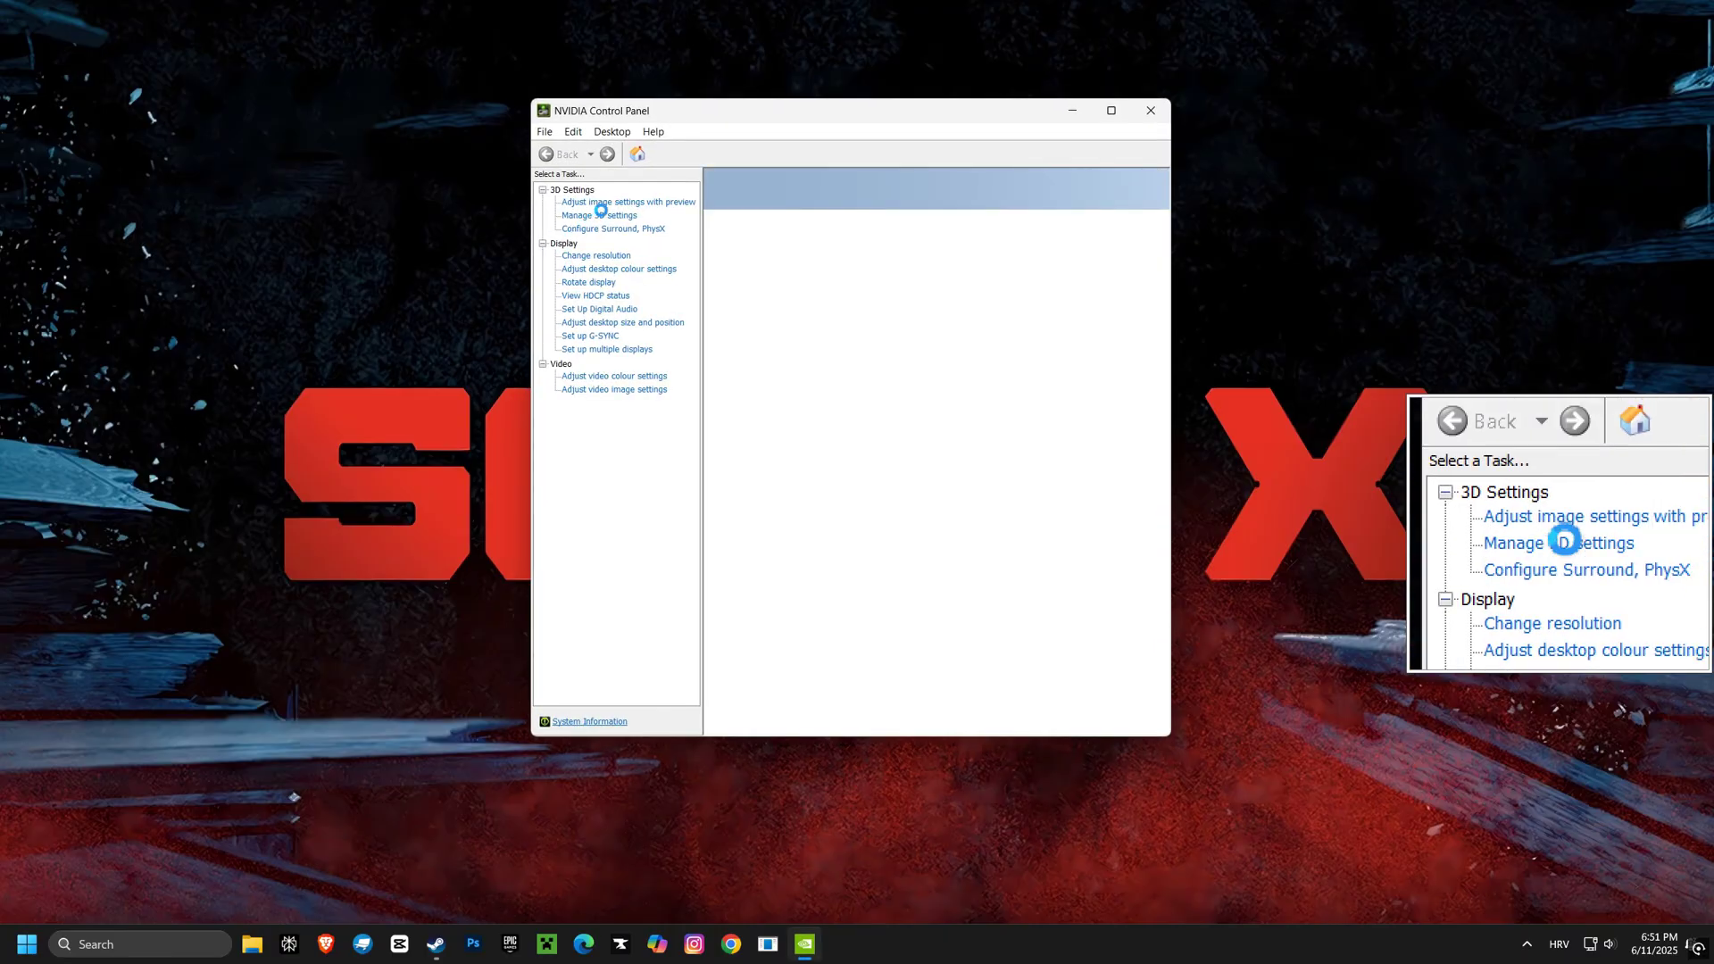
Step: In Adjust image settings with preview, use the preference emphasising Performance, then apply and keep the changes
{"action": "left_click", "coordinate": [613, 204]}
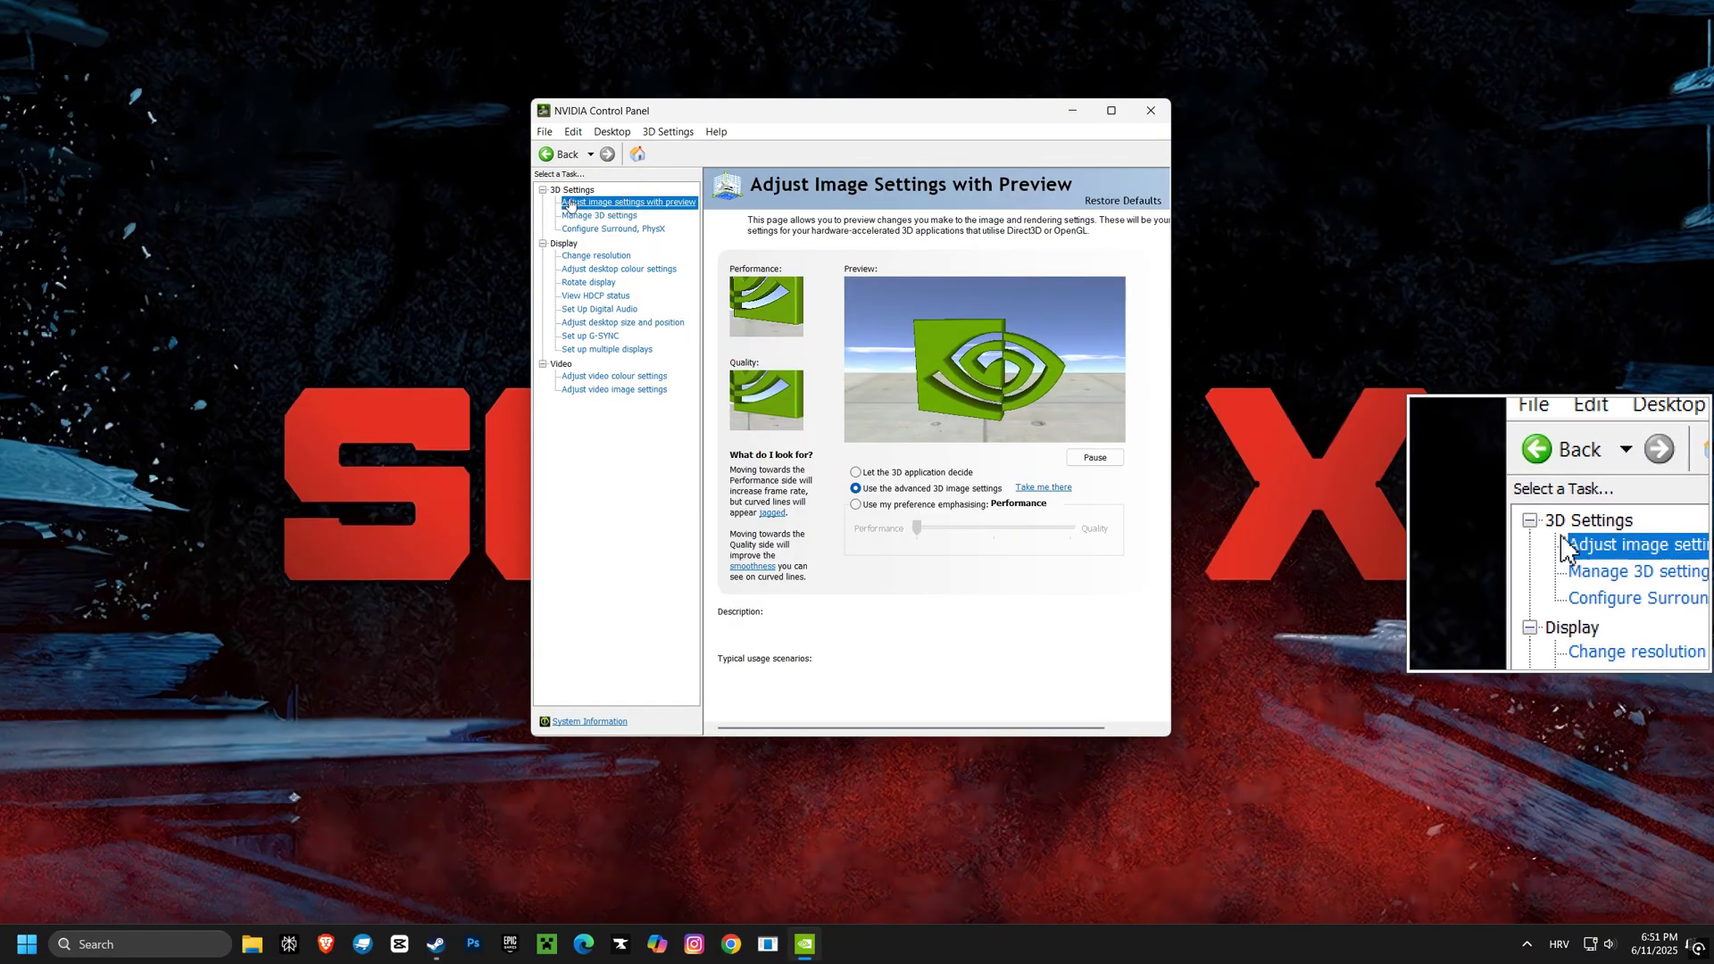
{"action": "left_click", "coordinate": [857, 505]}
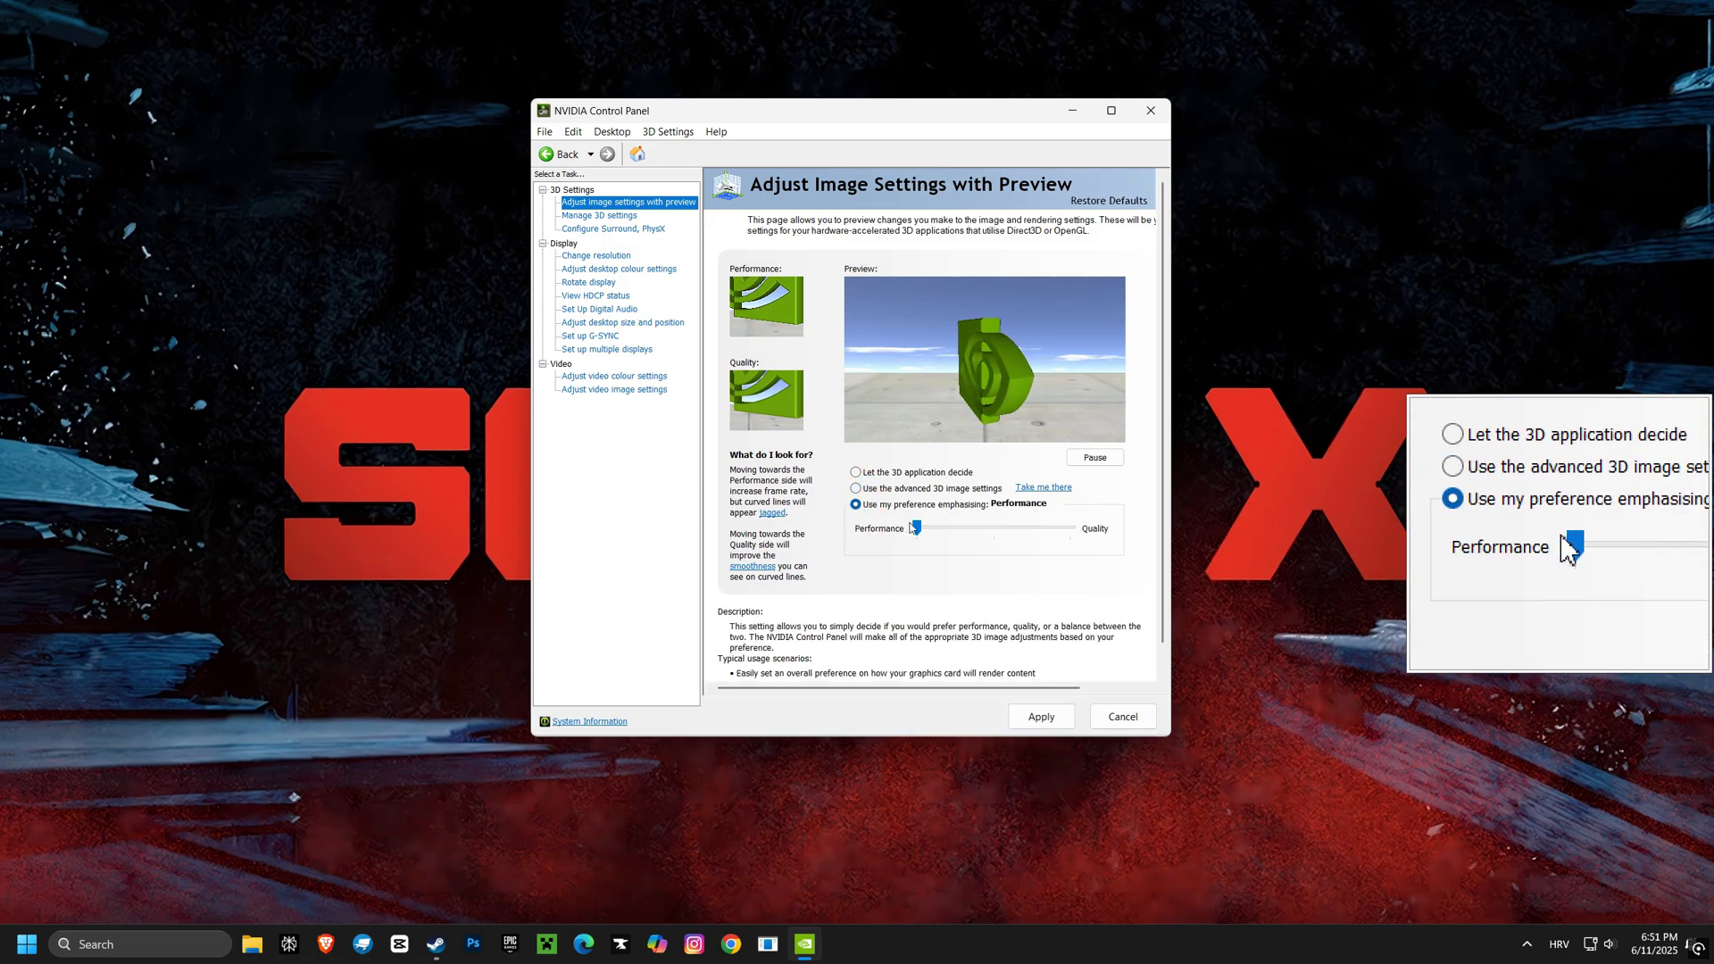
{"action": "mouse_move", "coordinate": [917, 529]}
{"action": "left_mouse_down"}
{"action": "mouse_move", "coordinate": [996, 536]}
{"action": "mouse_move", "coordinate": [918, 529]}
{"action": "left_mouse_up"}
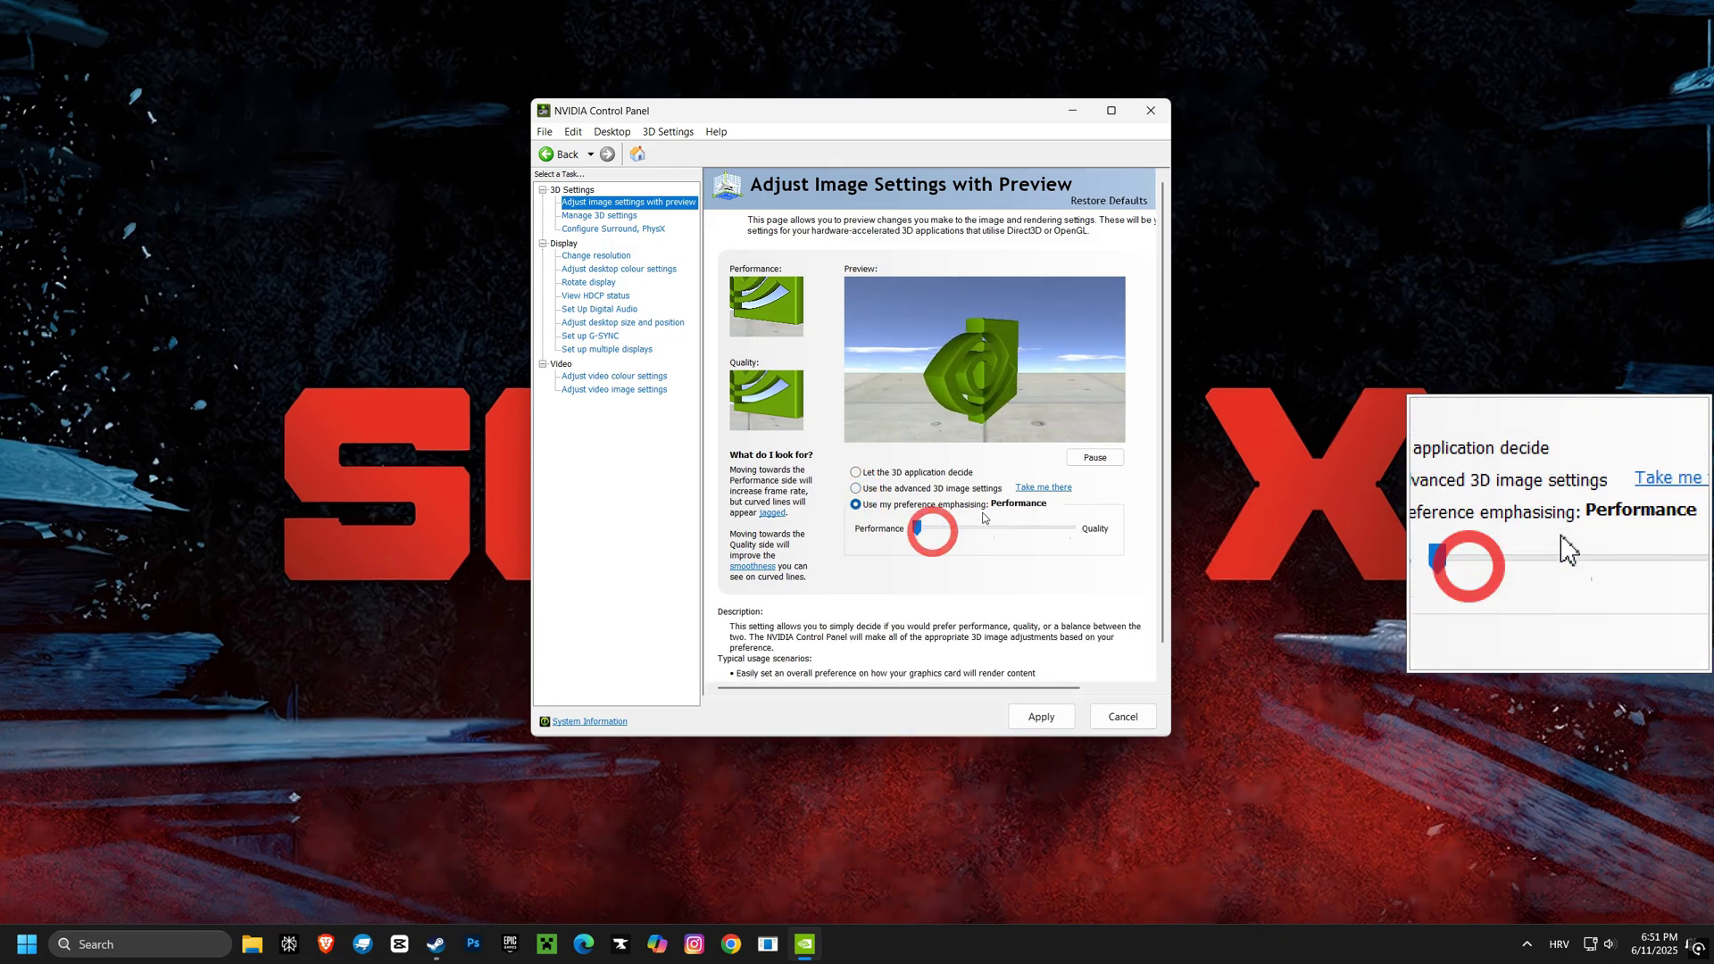
{"action": "left_click", "coordinate": [1046, 719]}
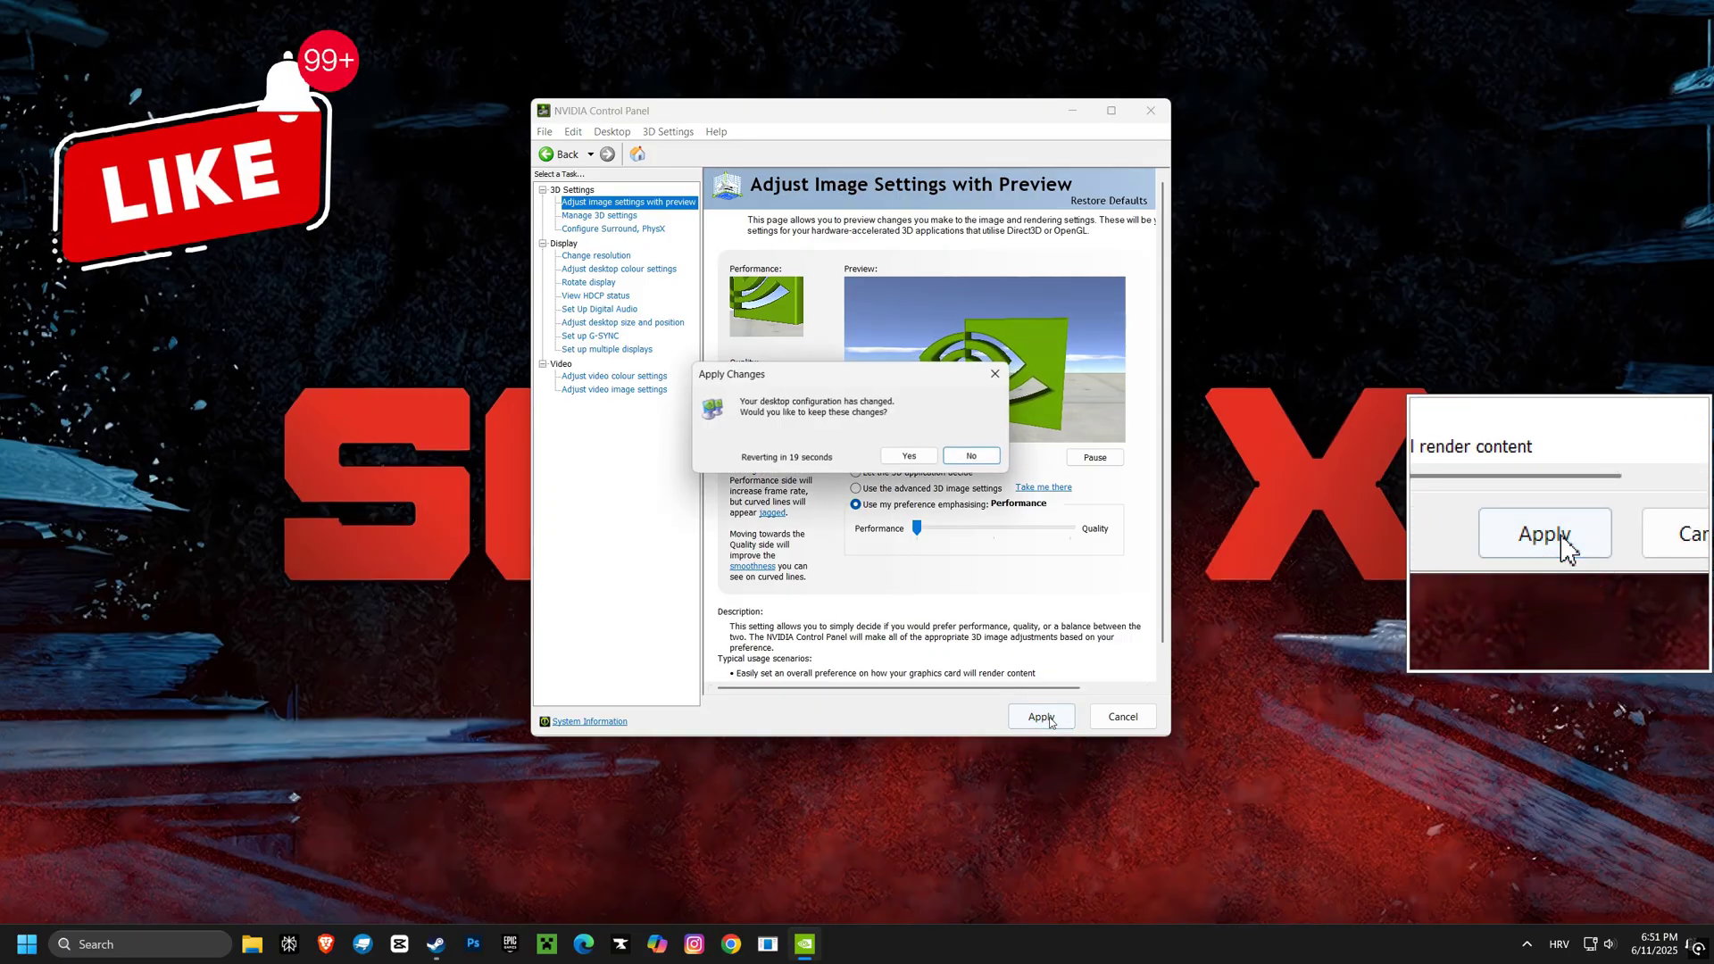
{"action": "left_click", "coordinate": [908, 457]}
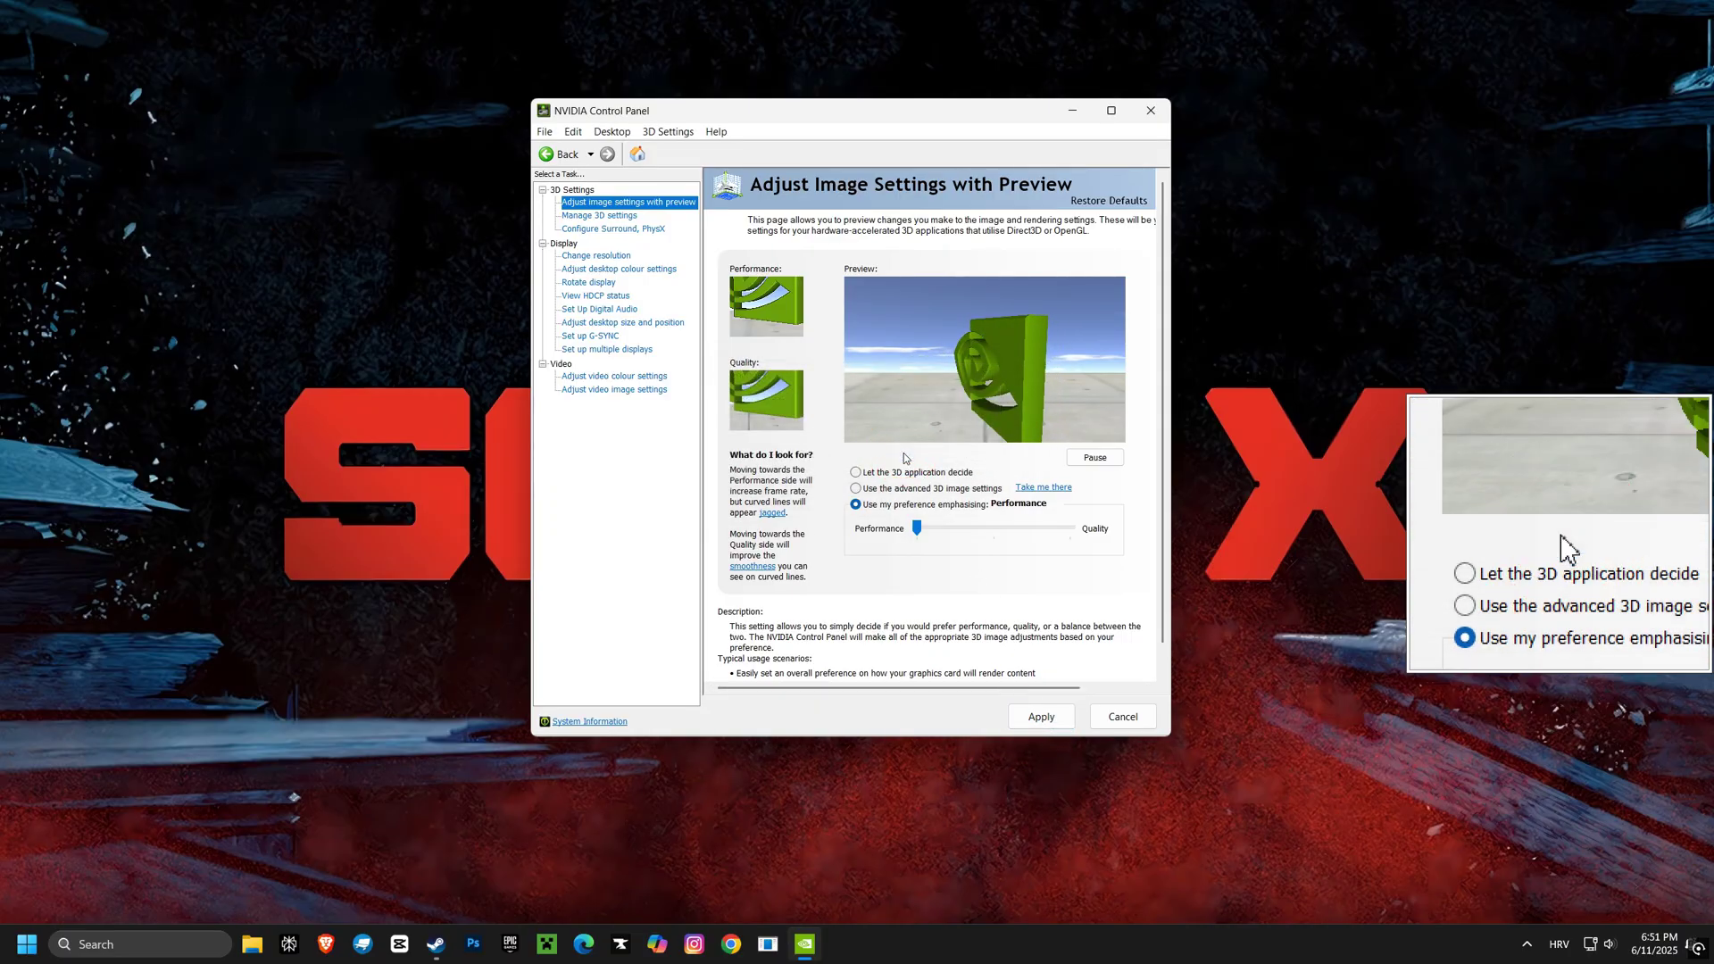
Step: In the global settings of Manage 3D settings, set Low Latency Mode to Off
{"action": "left_click", "coordinate": [598, 217]}
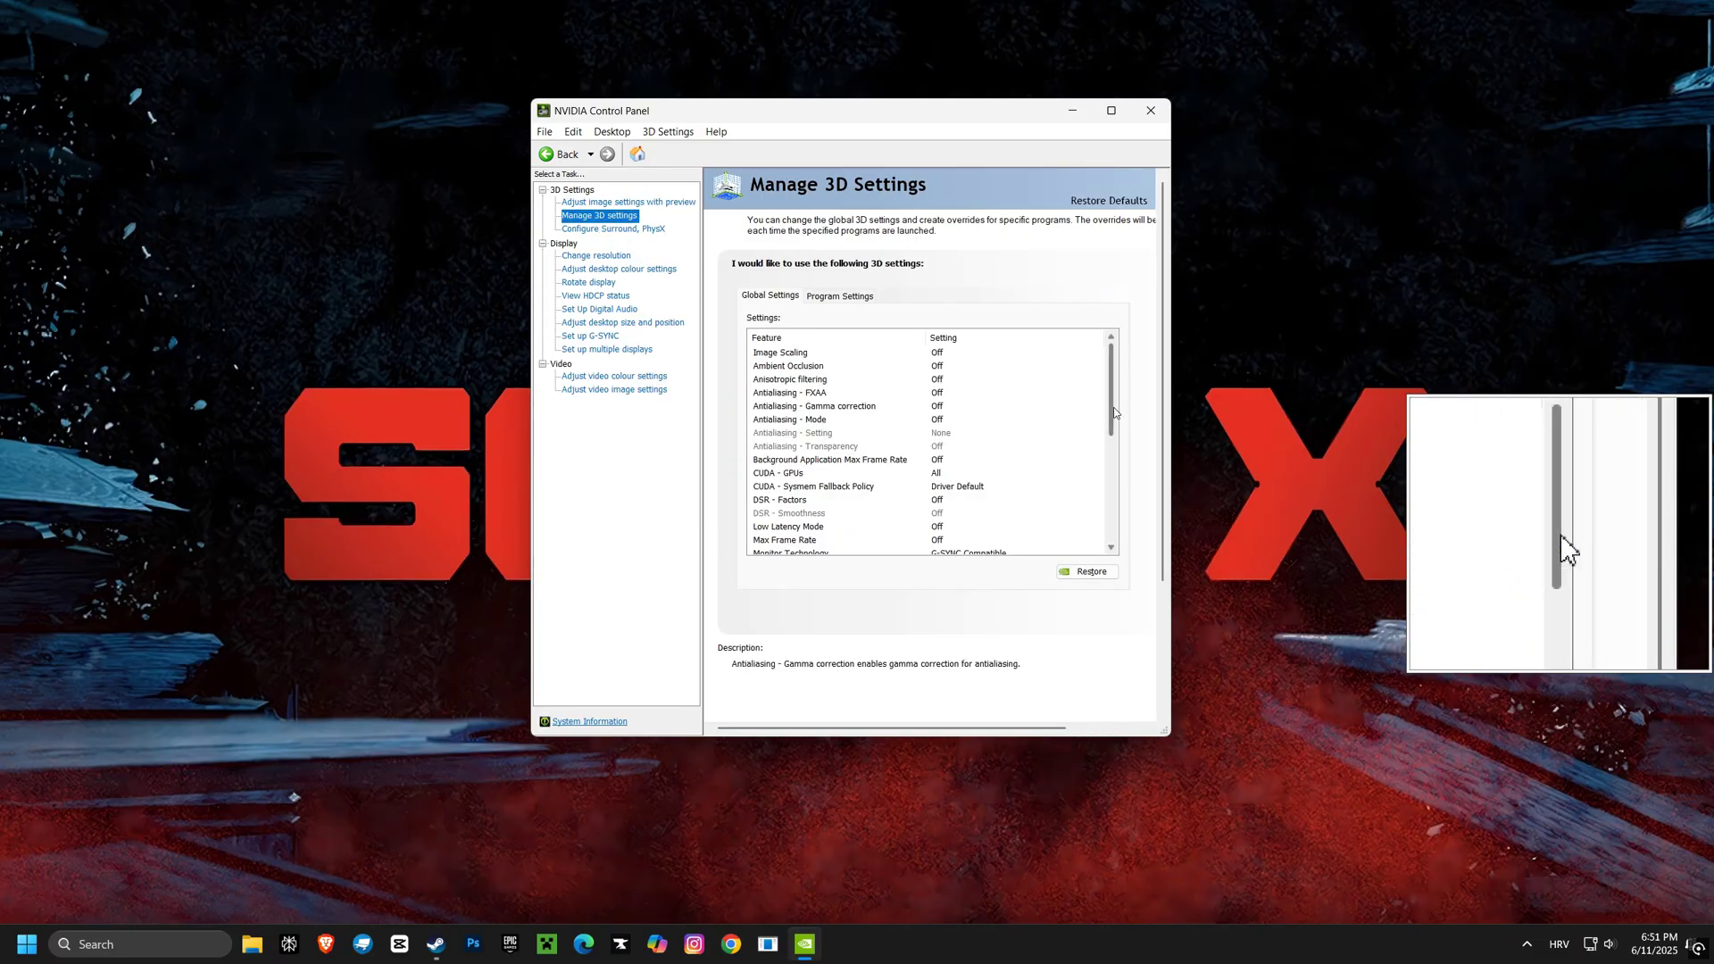
{"action": "scroll", "coordinate": [1114, 413], "scroll_direction": "down", "scroll_amount": 2}
{"action": "left_click", "coordinate": [938, 473]}
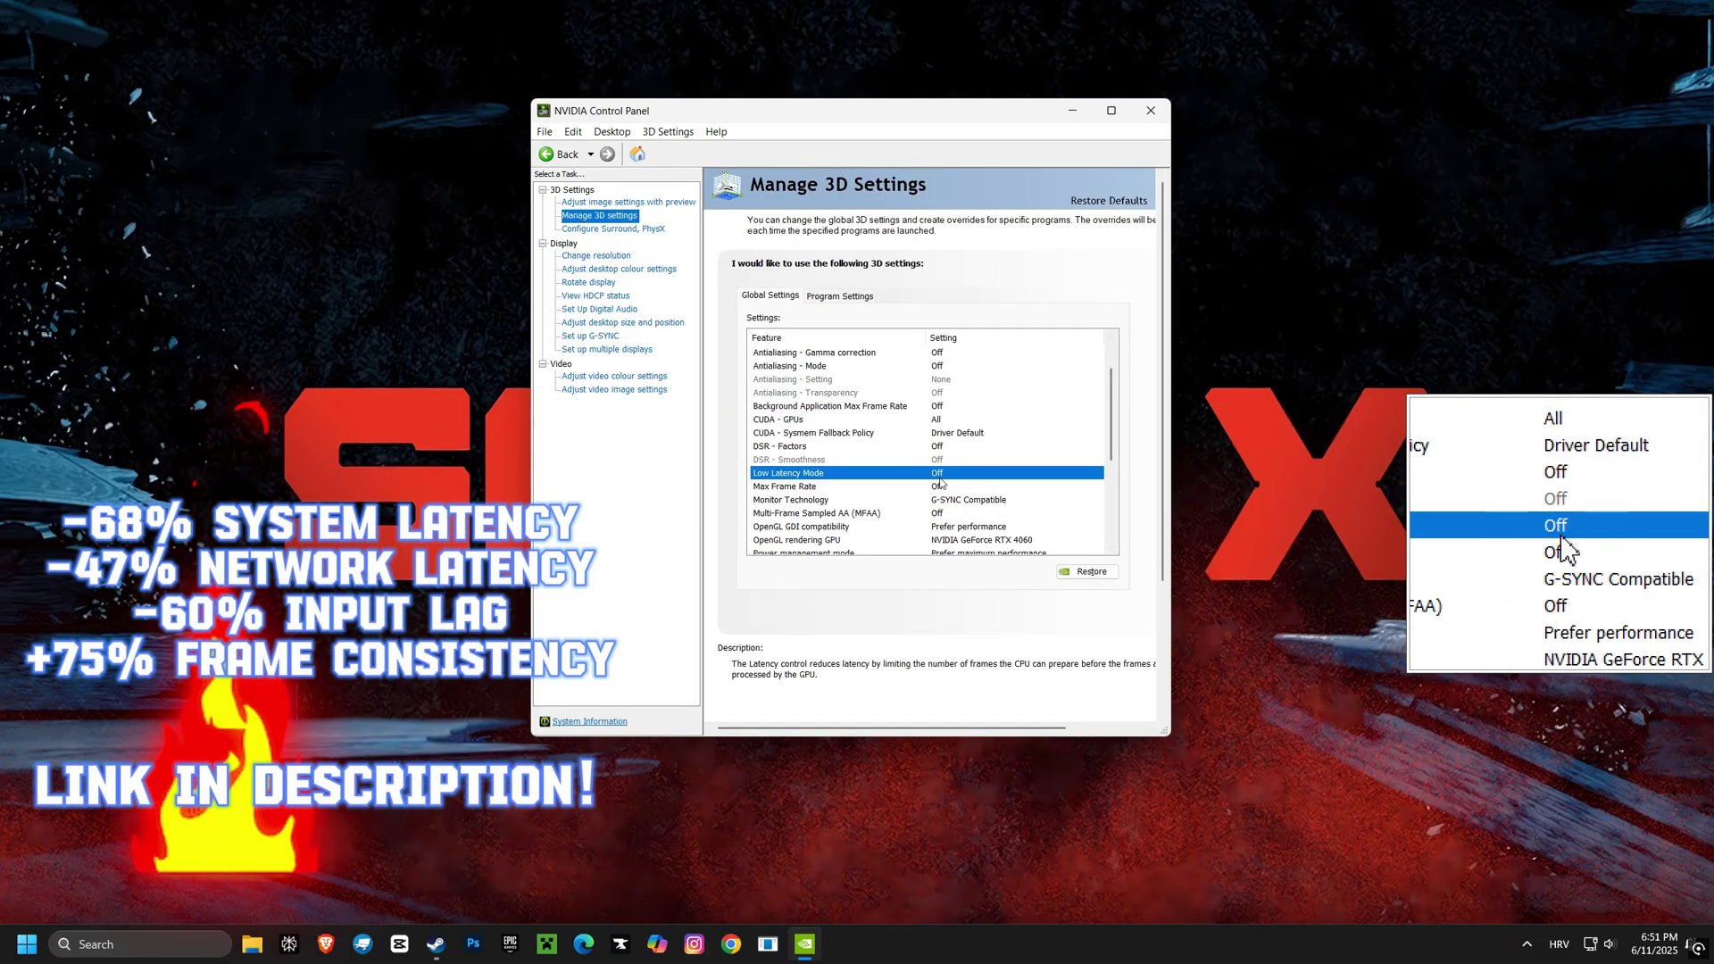
{"action": "left_click", "coordinate": [939, 477]}
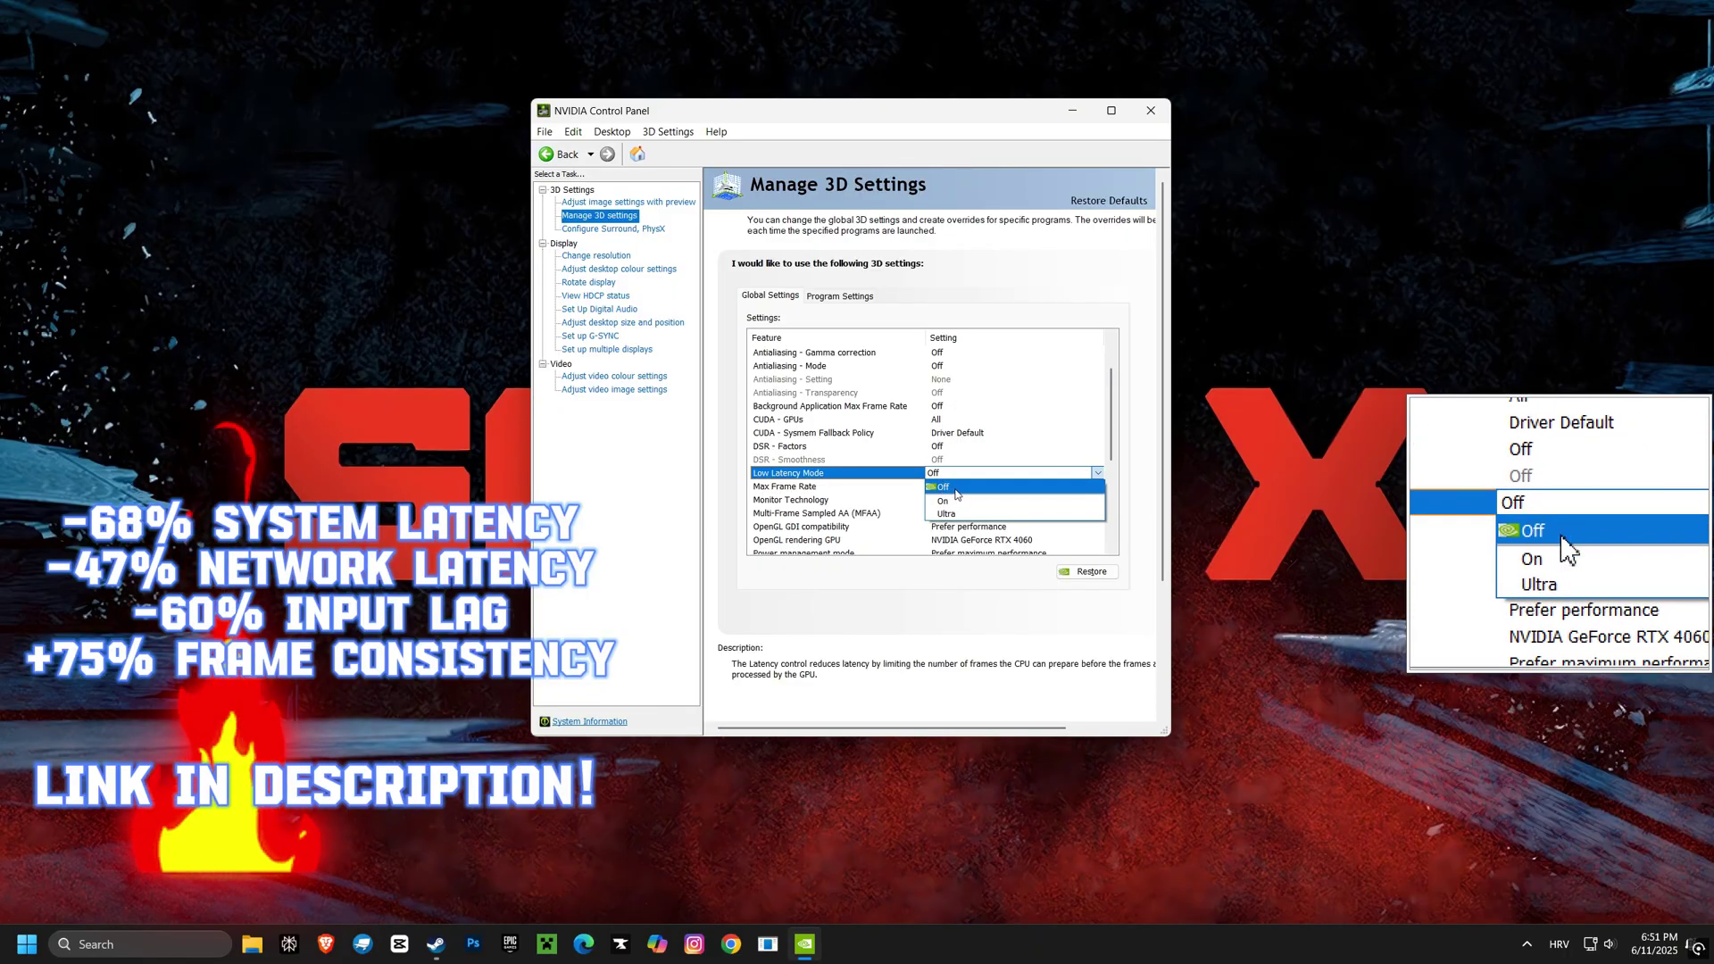
{"action": "left_click", "coordinate": [954, 488]}
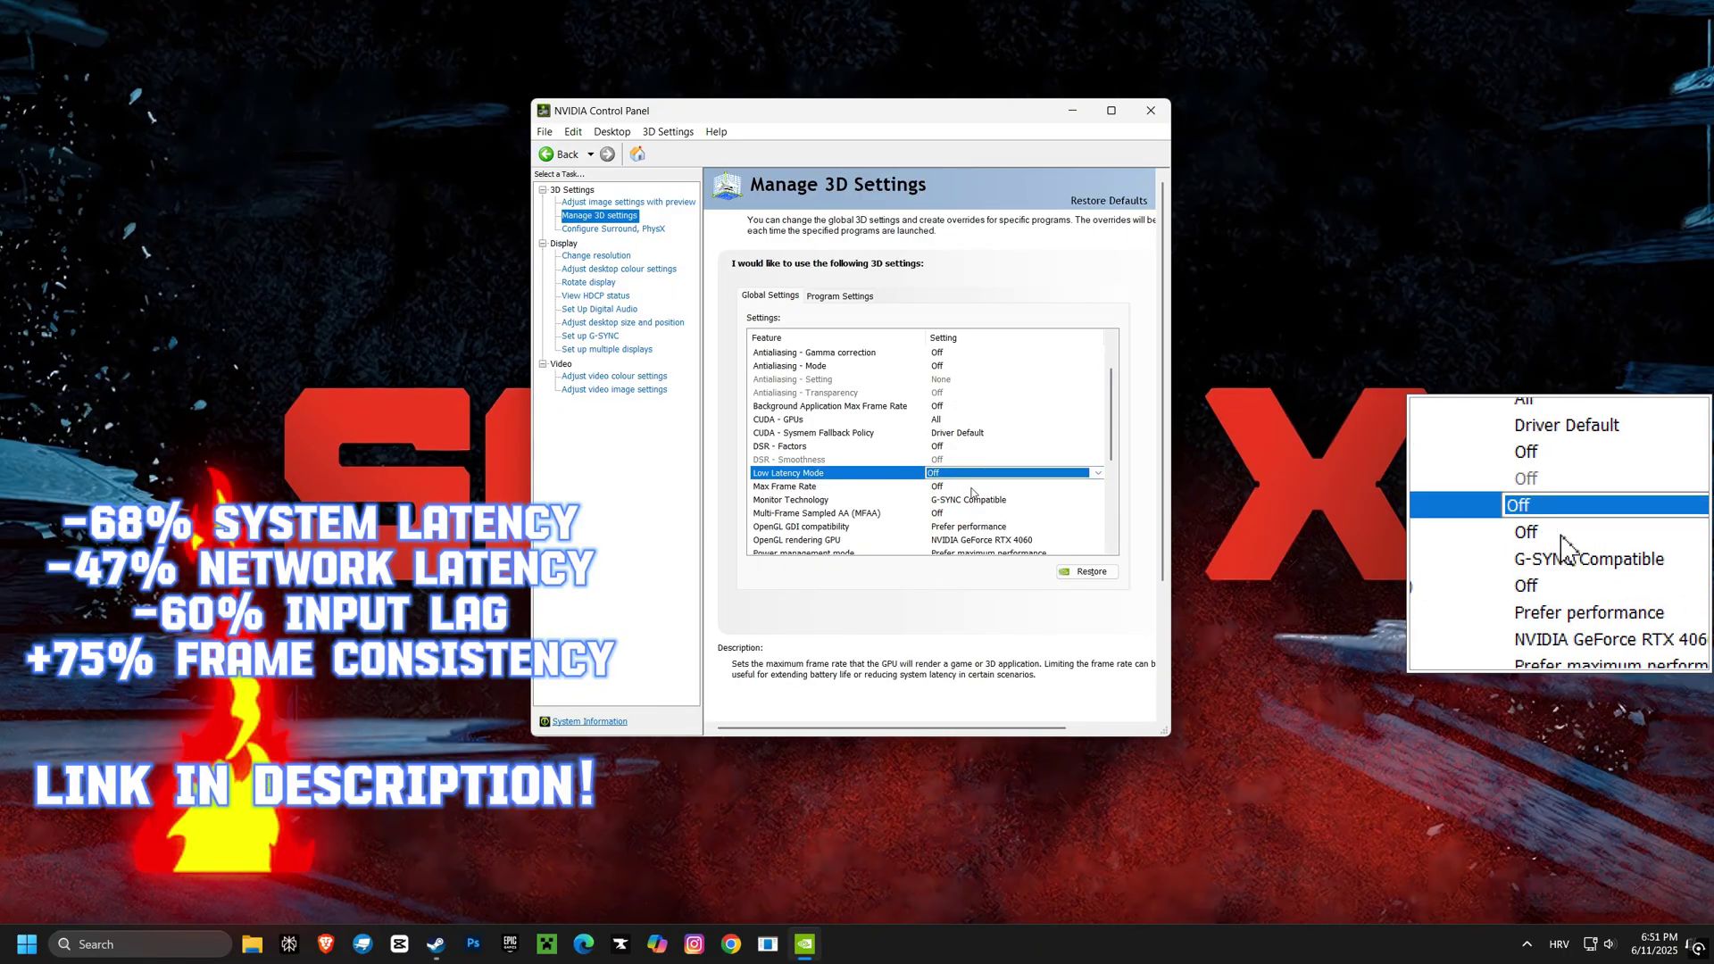
Step: Set Vertical sync to On in the global 3D settings and apply the change
{"action": "left_click_drag", "start_coordinate": [1111, 445], "coordinate": [1109, 513]}
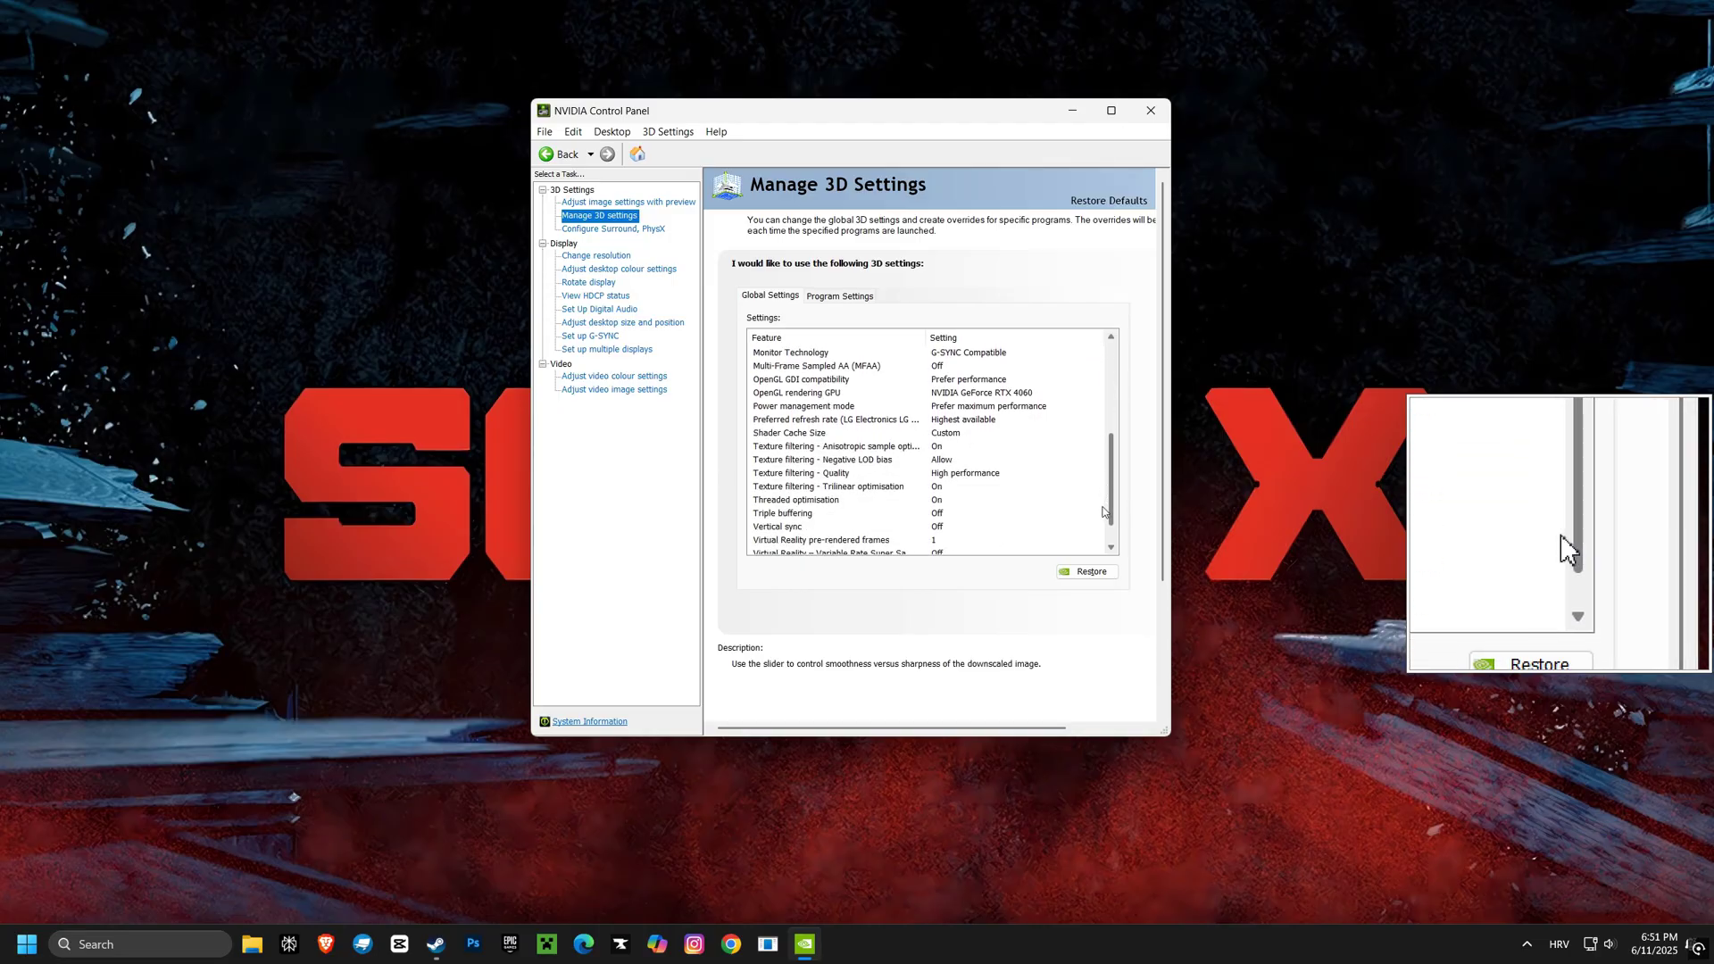
{"action": "left_click", "coordinate": [945, 529]}
{"action": "left_click", "coordinate": [944, 528]}
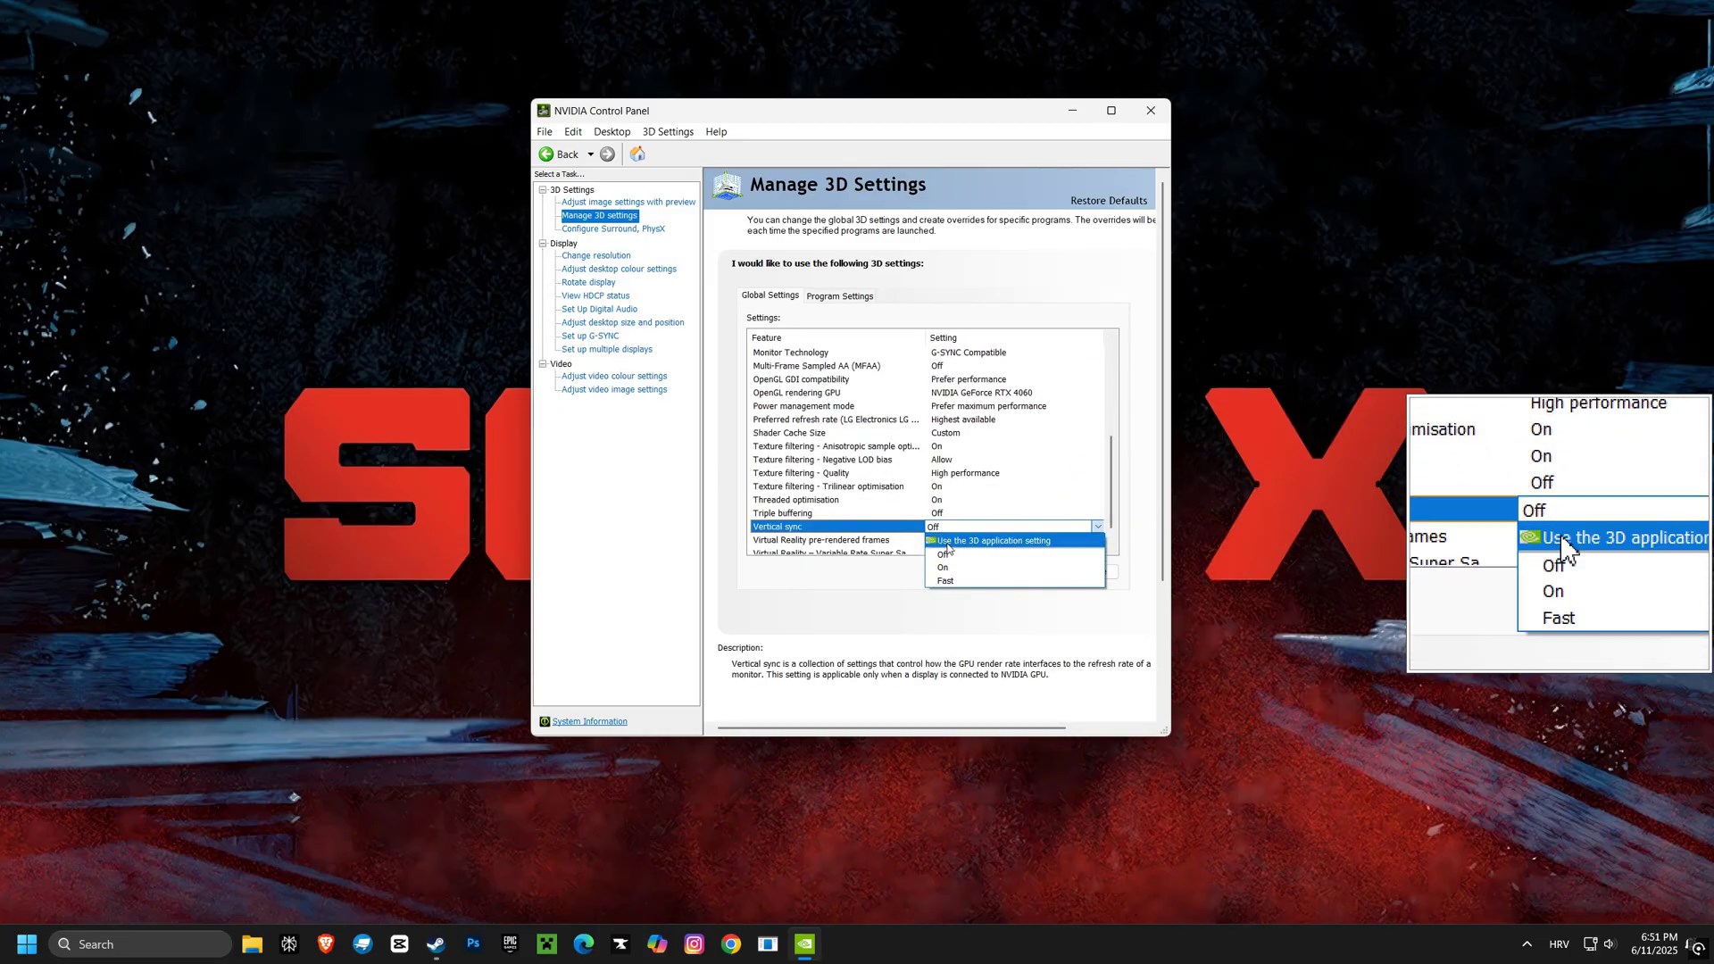
{"action": "left_click", "coordinate": [947, 568]}
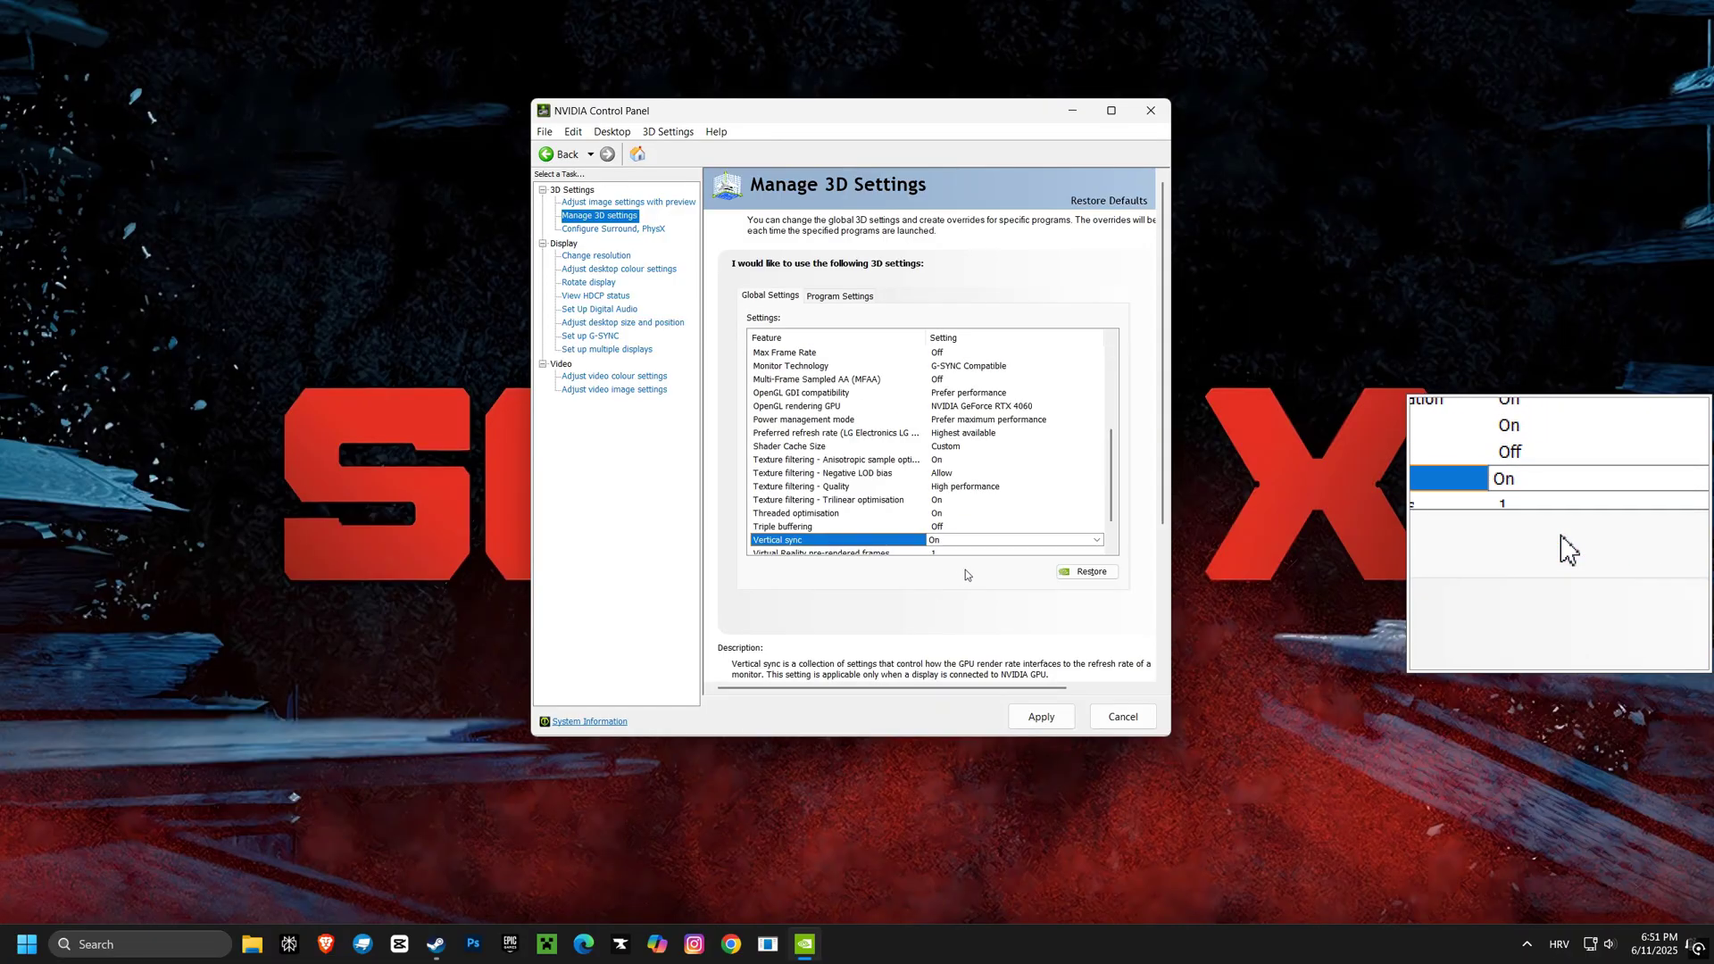
{"action": "left_click", "coordinate": [1036, 718]}
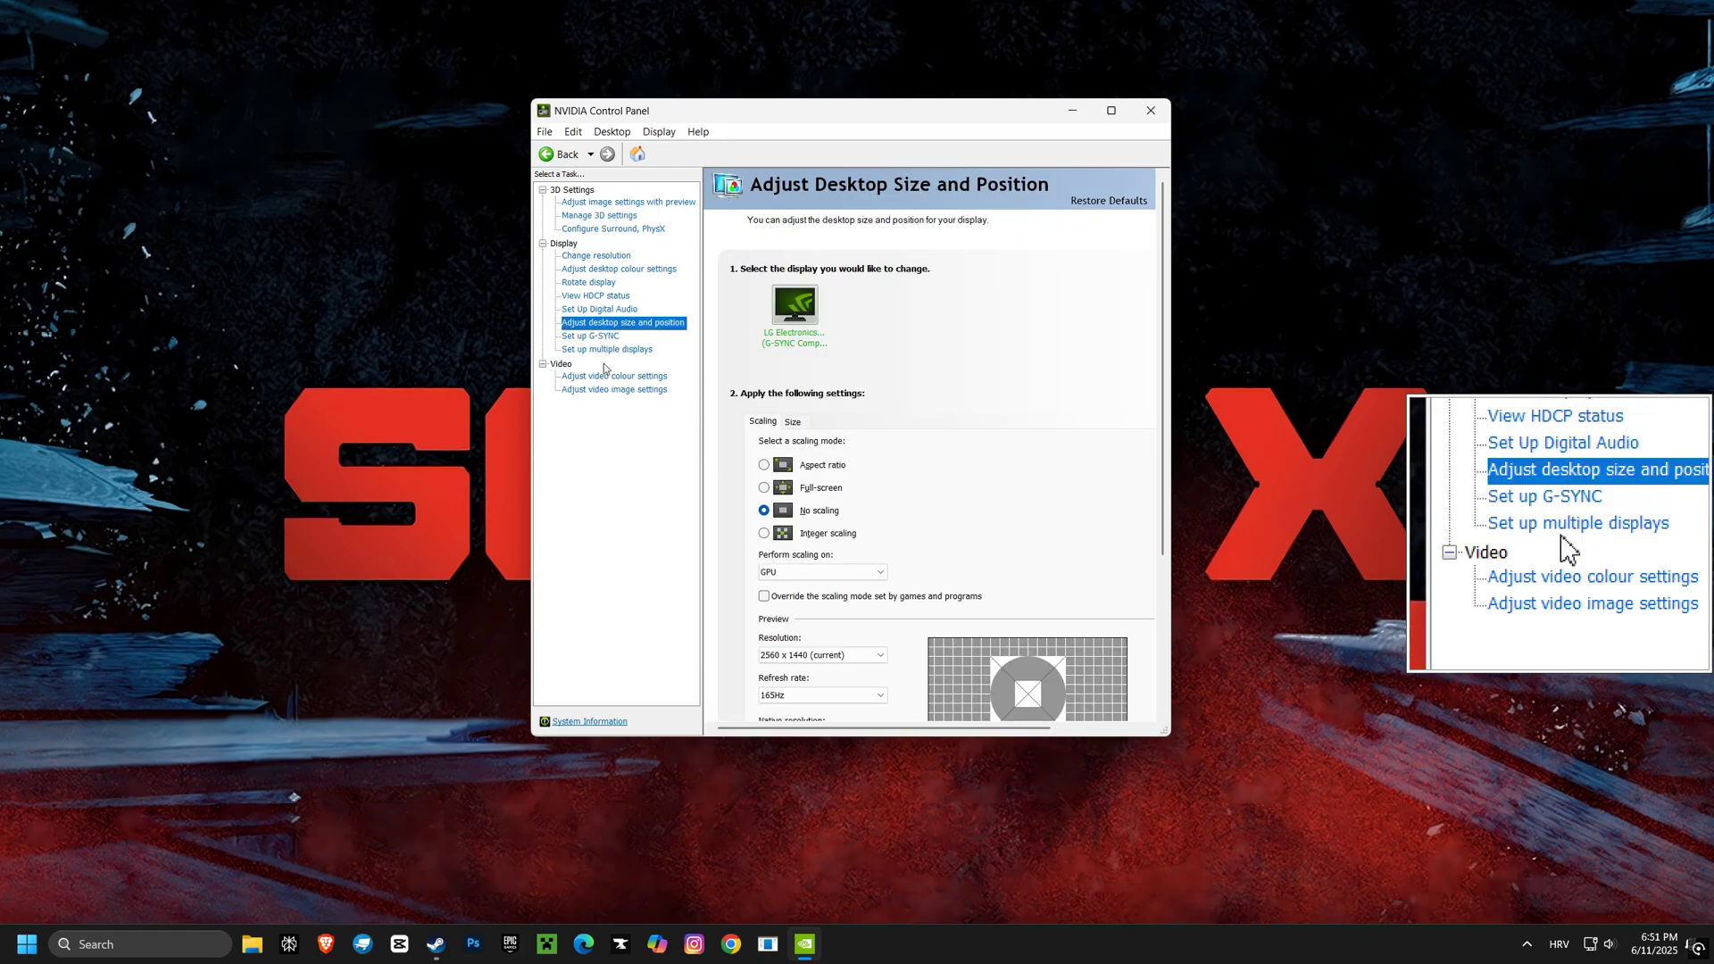
Step: Set the desktop scaling mode to No scaling, apply it, and close NVIDIA Control Panel
{"action": "left_click", "coordinate": [764, 465]}
{"action": "left_click", "coordinate": [766, 511]}
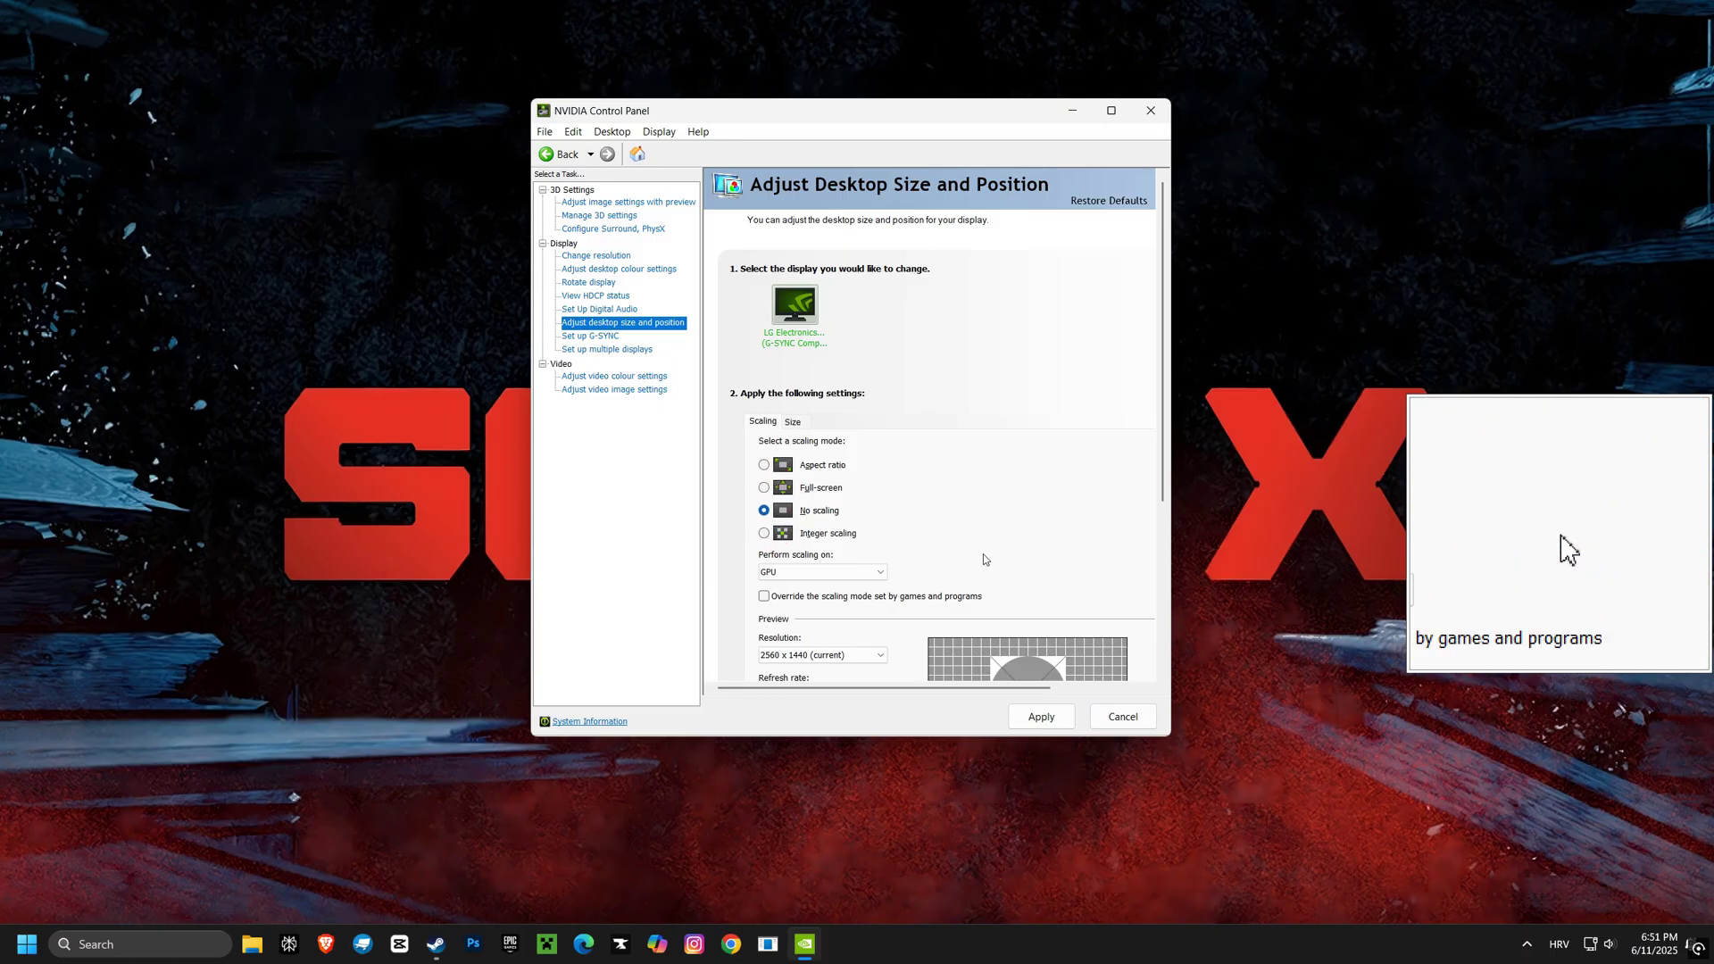
{"action": "left_click", "coordinate": [1042, 717]}
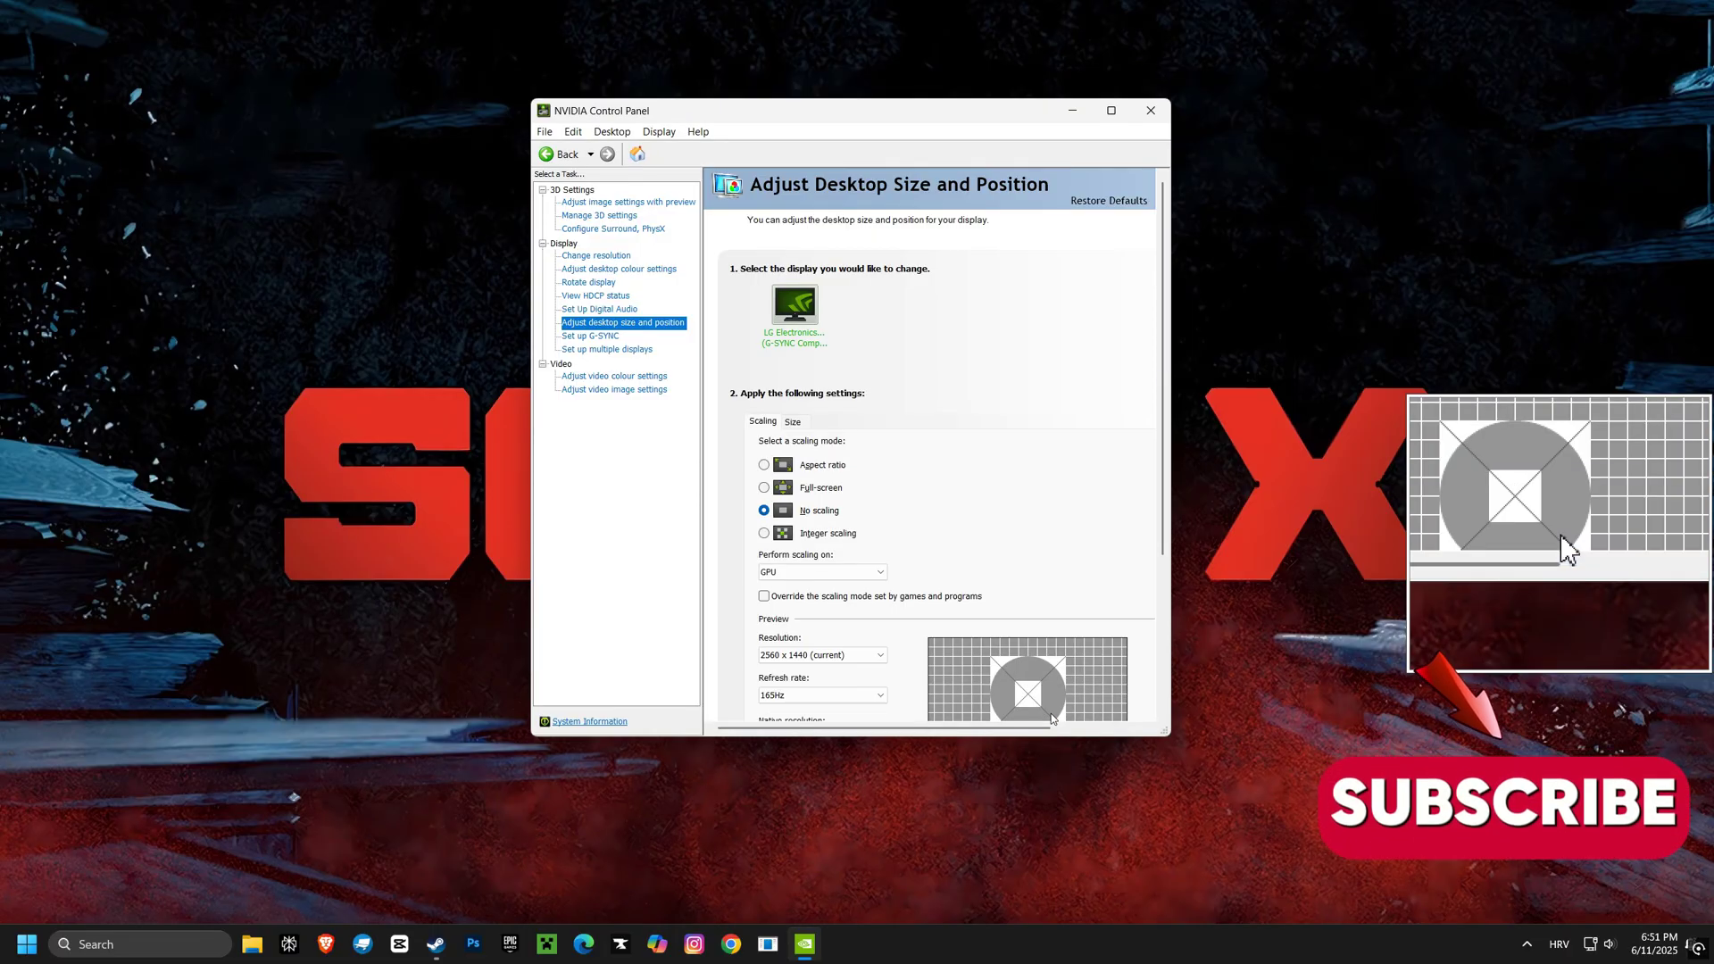
{"action": "left_click", "coordinate": [1151, 110]}
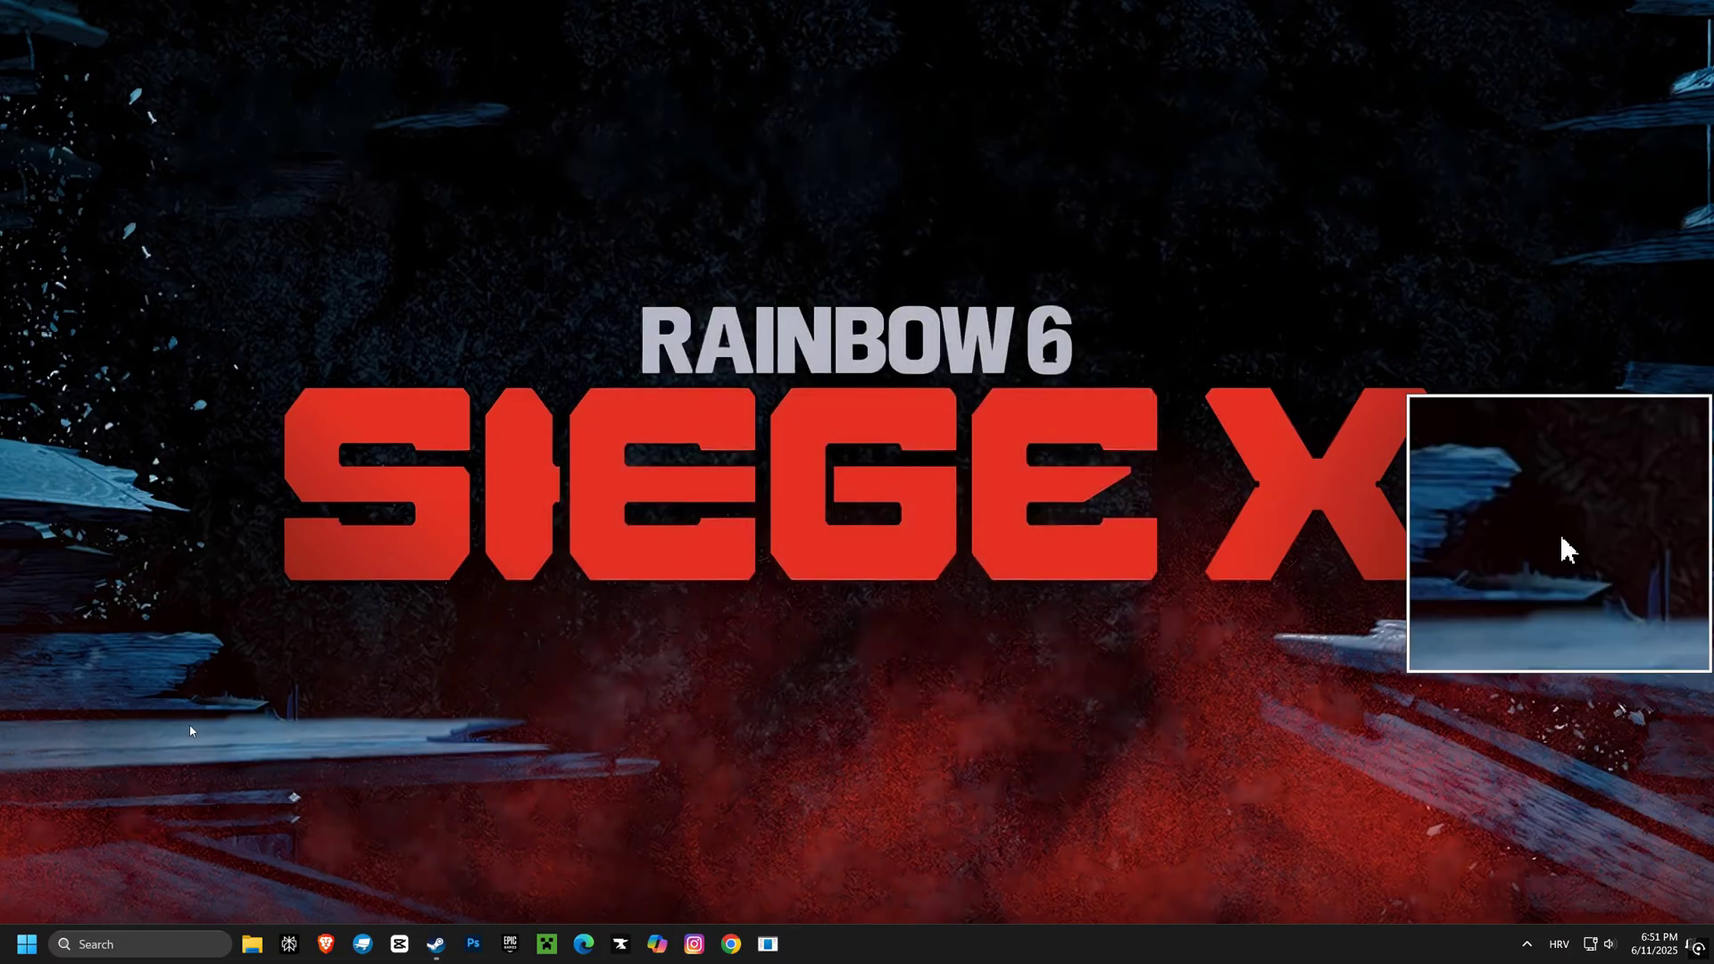
Step: Search Windows for "game mode", open Game Mode settings, and turn Game Mode on
{"action": "left_click", "coordinate": [124, 938]}
{"action": "type", "text": "game m"}
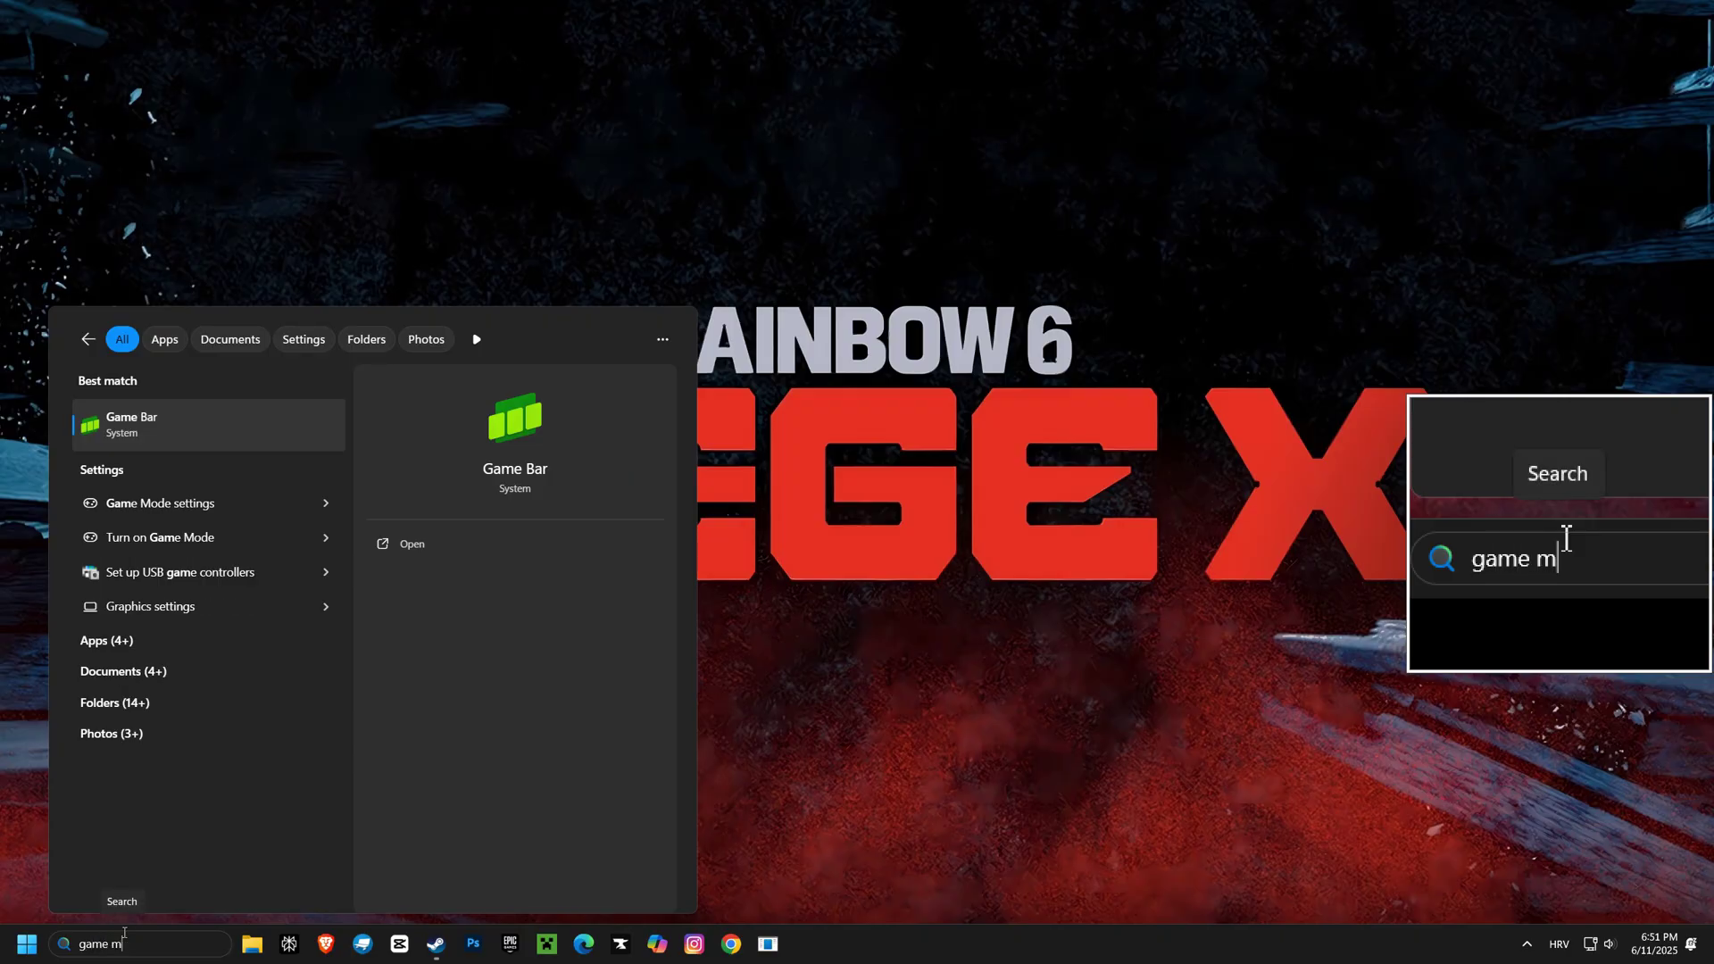
{"action": "type", "text": "ode"}
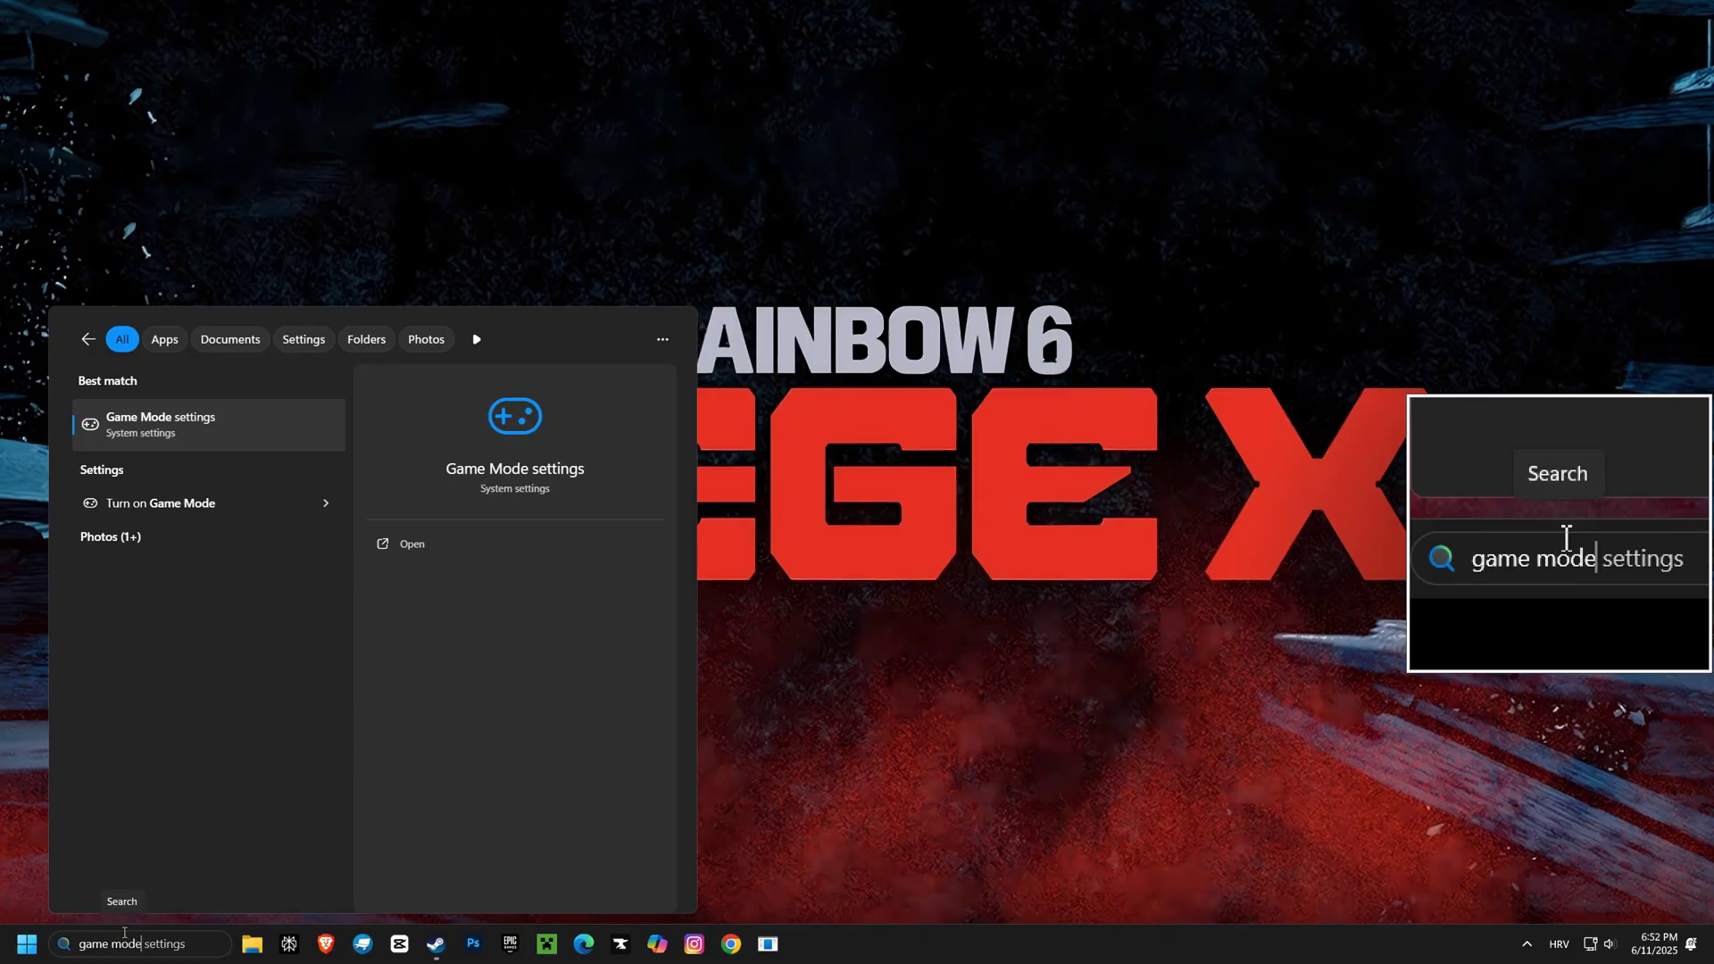
{"action": "left_click", "coordinate": [182, 436]}
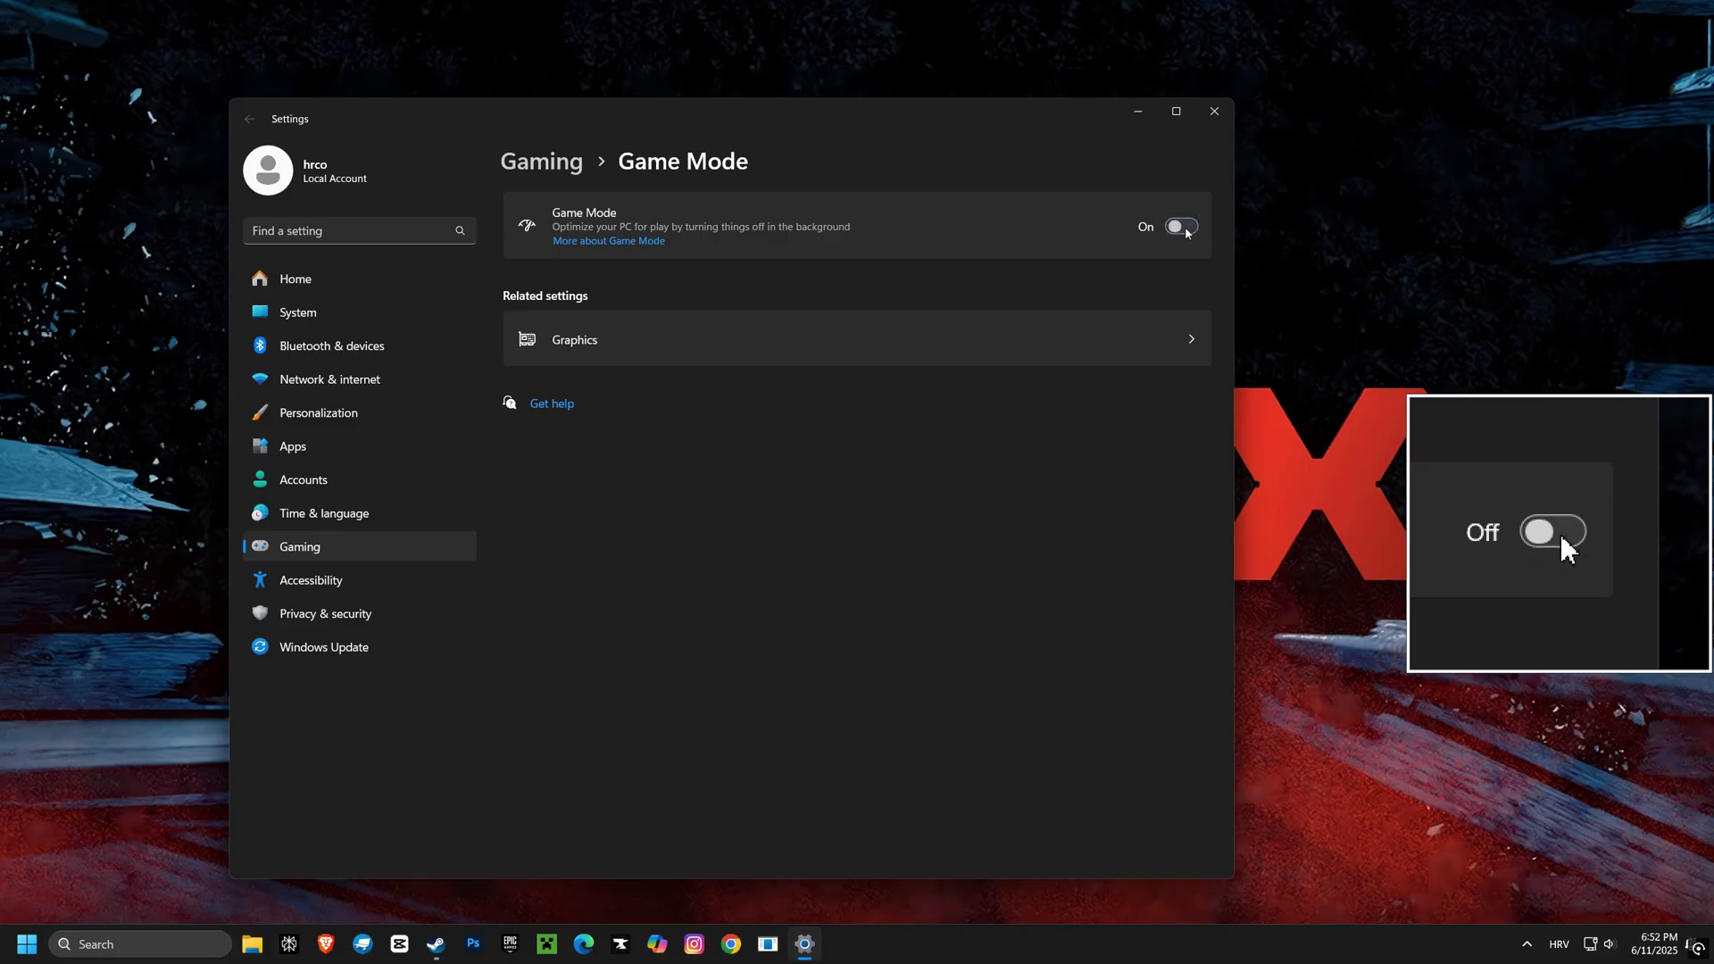
{"action": "left_click", "coordinate": [1184, 228]}
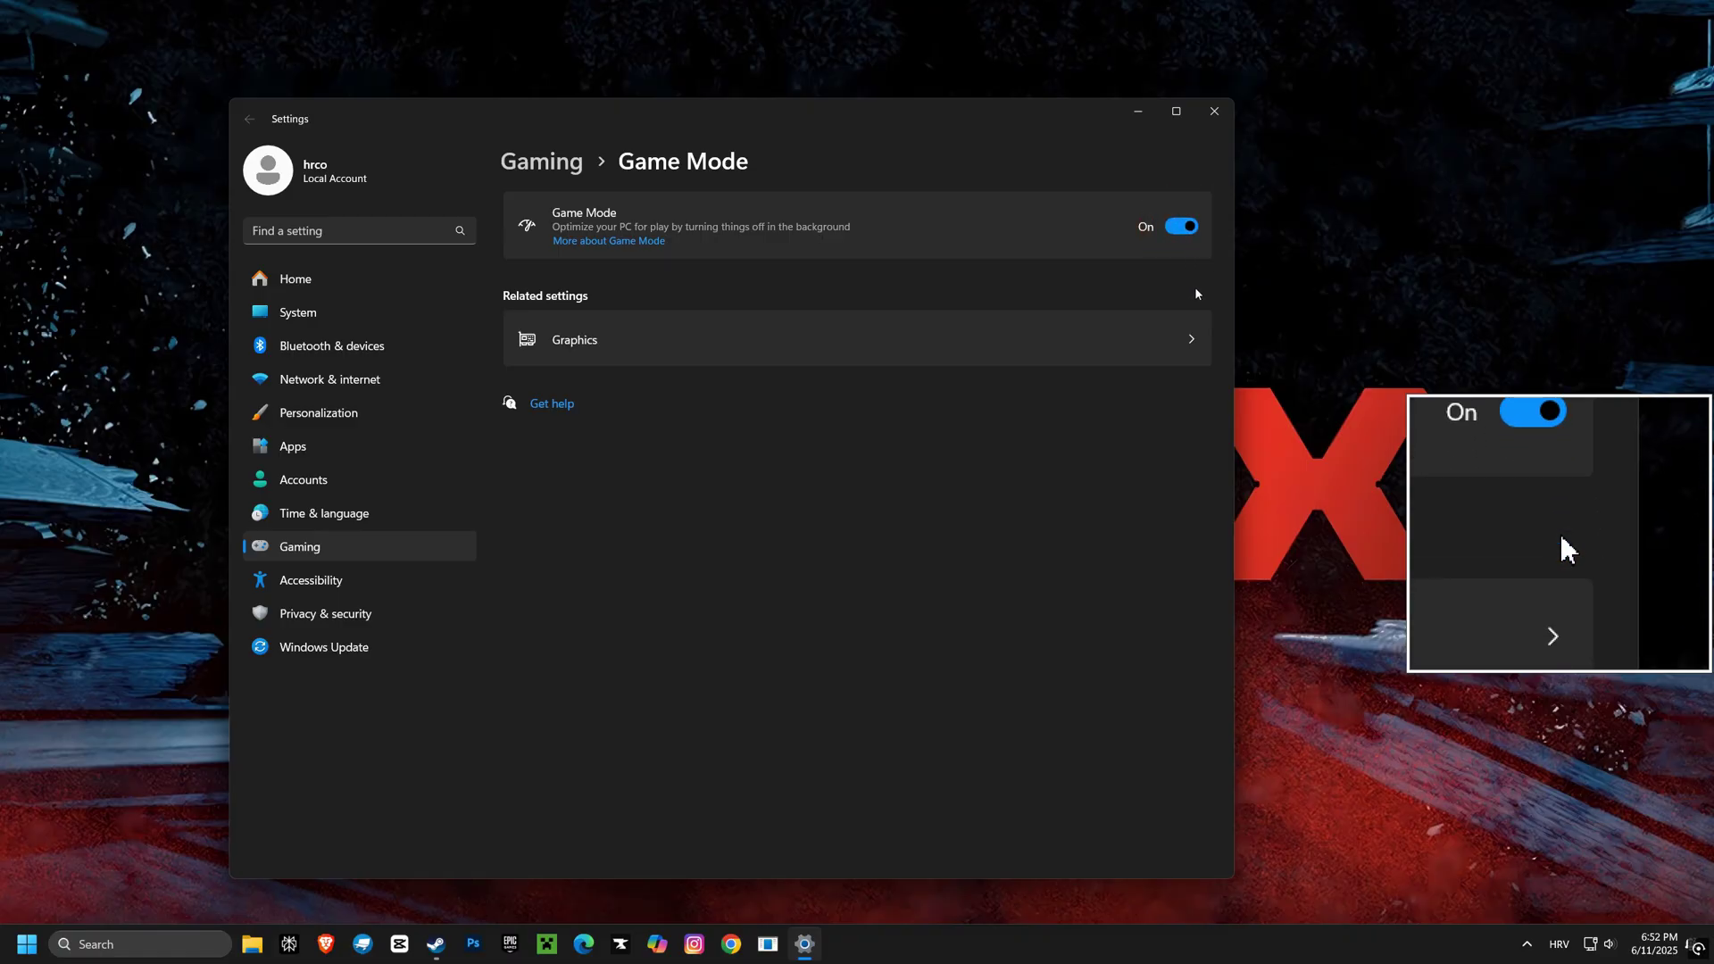